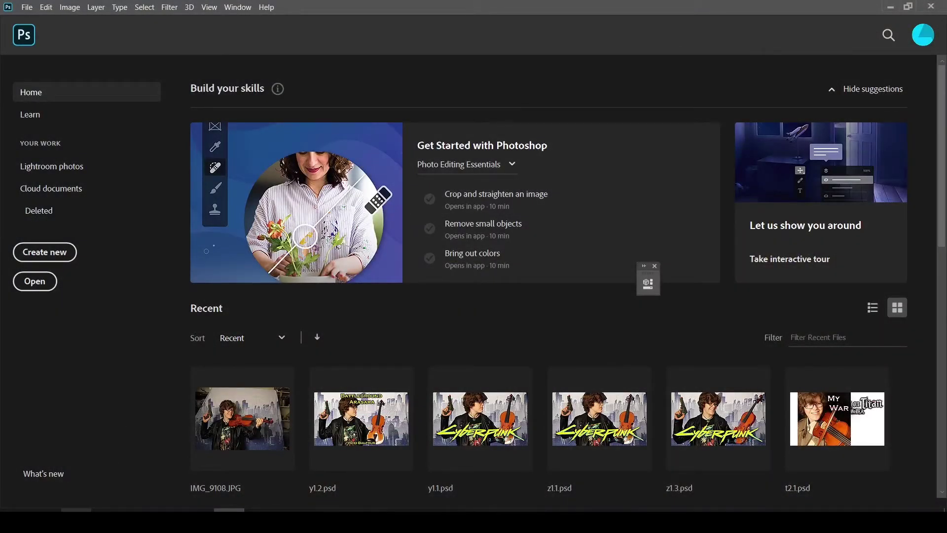
# Step: Bring the IMG_9158 photo over from File Explorer, then start a new blank document in Photoshop
pyautogui.hotkey('alt', 'Tab')
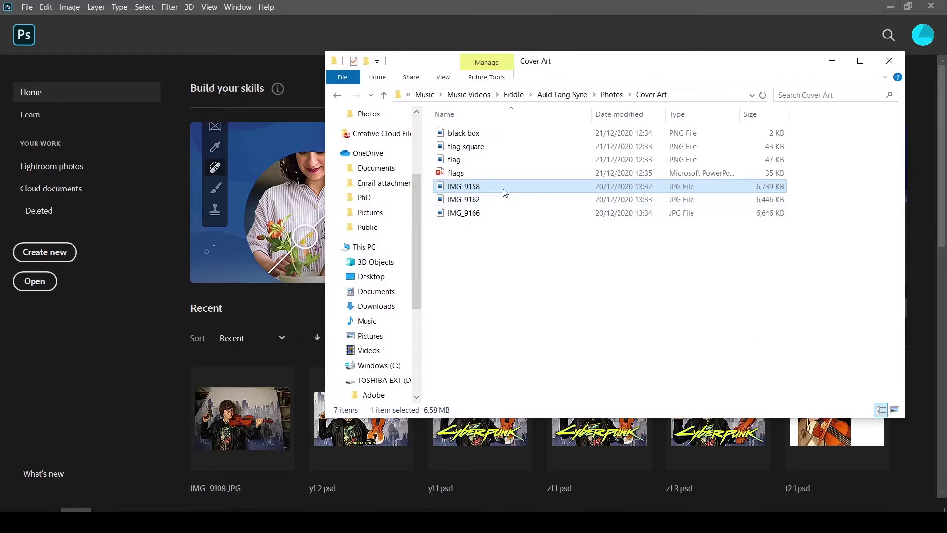
pyautogui.moveTo(504, 192)
pyautogui.mouseDown()
pyautogui.moveTo(271, 307)
pyautogui.moveTo(271, 331)
pyautogui.moveTo(478, 204)
pyautogui.moveTo(511, 200)
pyautogui.mouseUp()
pyautogui.click(129, 256)
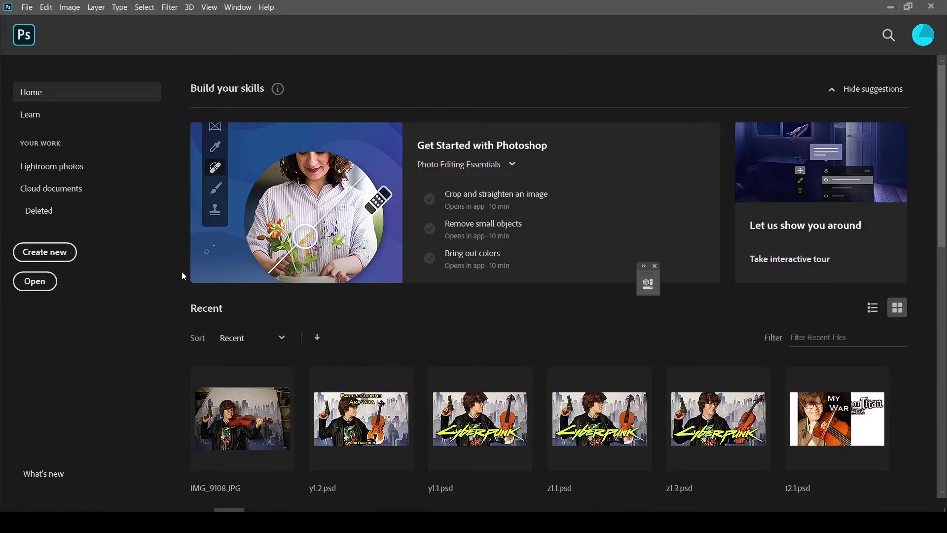
pyautogui.click(65, 252)
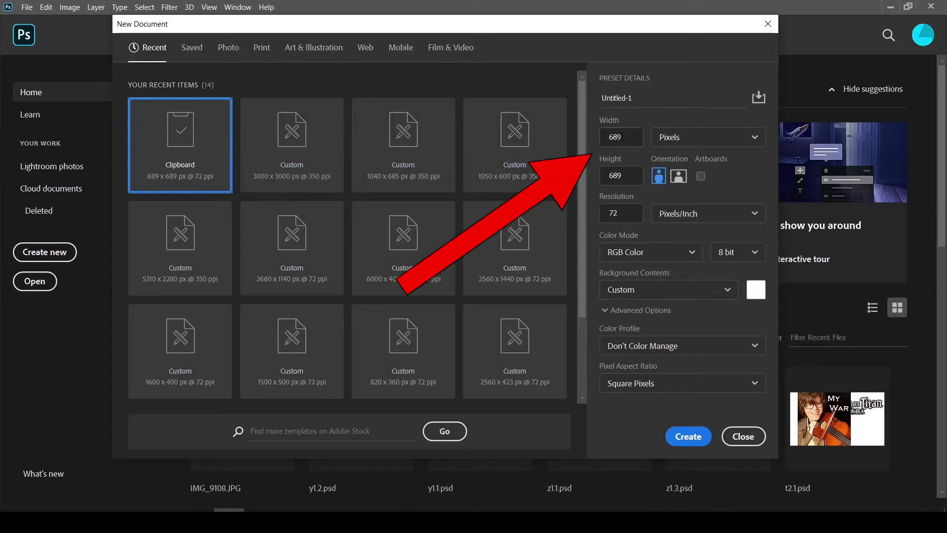
# Step: Set width 3000, height 3000, resolution 350 ppi and 16-bit depth, and create the document
pyautogui.click(608, 137)
pyautogui.write('3009')
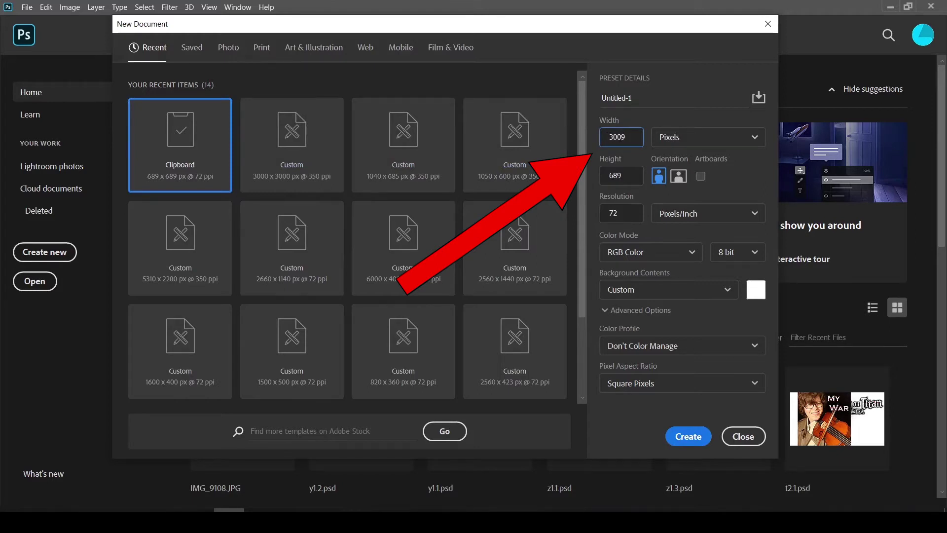
pyautogui.press('BackSpace')
pyautogui.write('0')
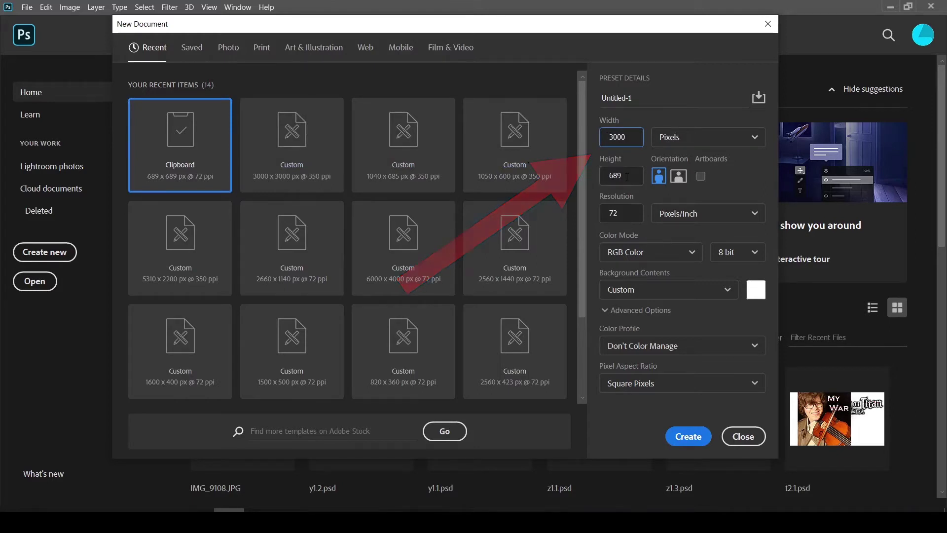
pyautogui.click(606, 176)
pyautogui.write('3000')
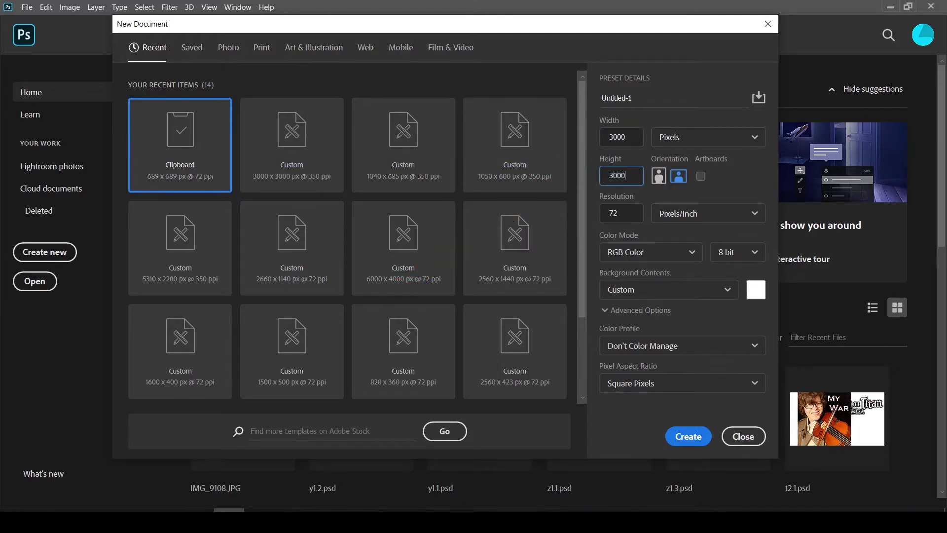
pyautogui.moveTo(625, 213); pyautogui.dragTo(610, 213)
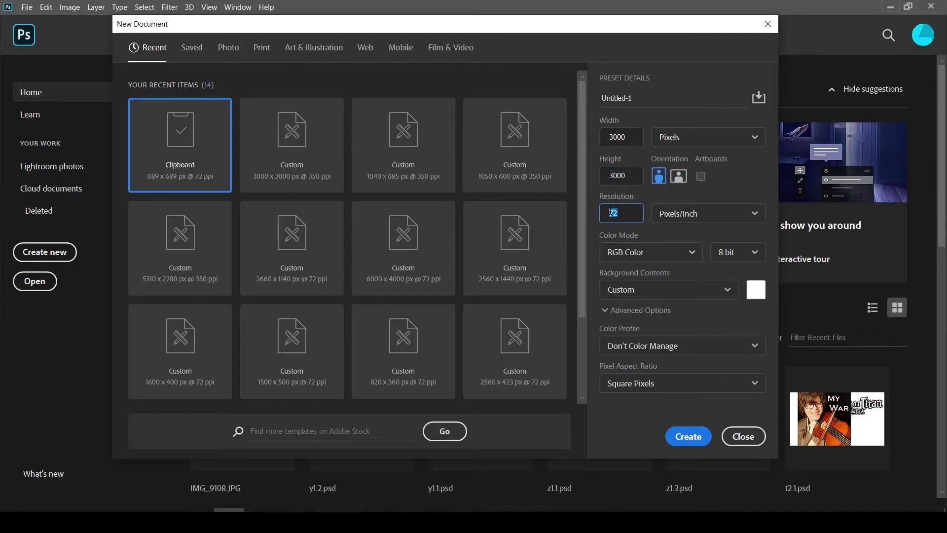
pyautogui.write('350')
pyautogui.click(732, 234)
pyautogui.click(740, 252)
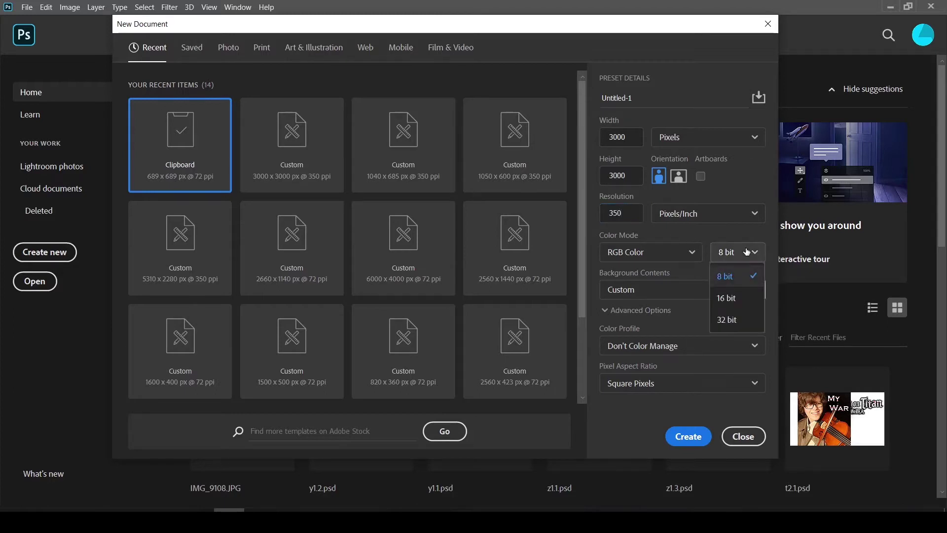
pyautogui.click(737, 296)
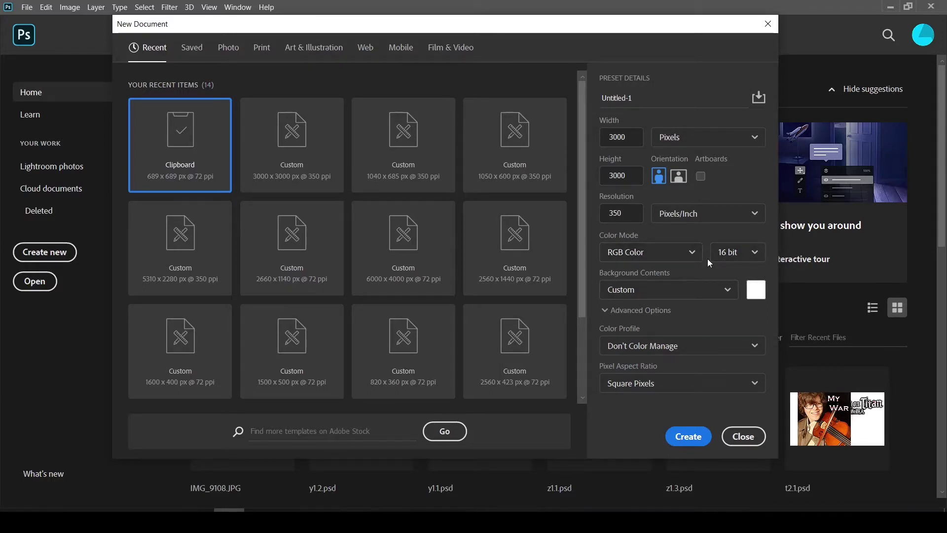
pyautogui.click(689, 437)
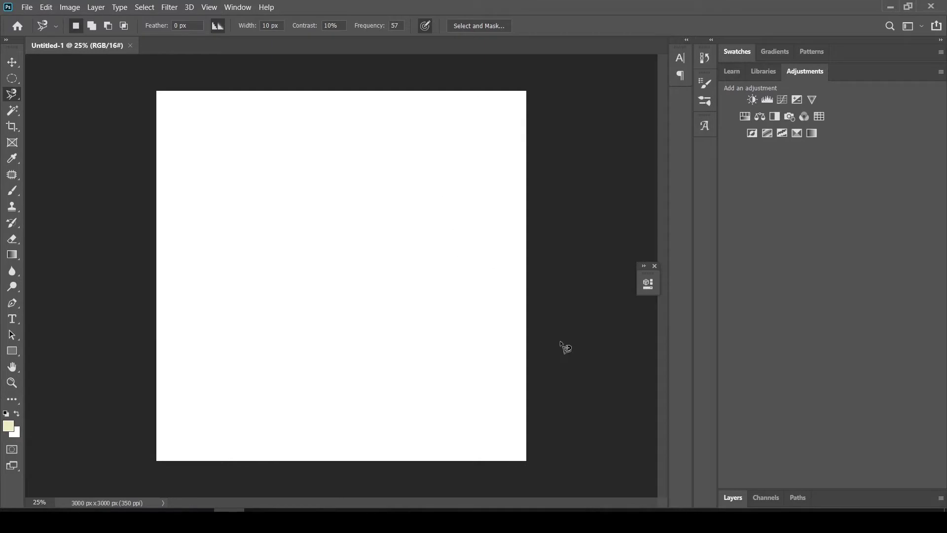
# Step: Show the Layers panel and place IMG_9158 from File Explorer onto the canvas, committing it
pyautogui.click(724, 499)
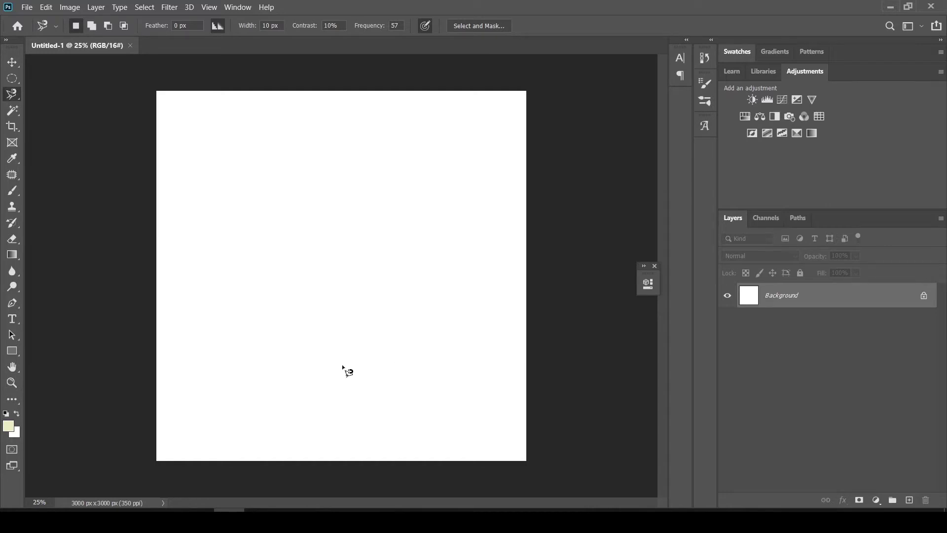
pyautogui.click(96, 523)
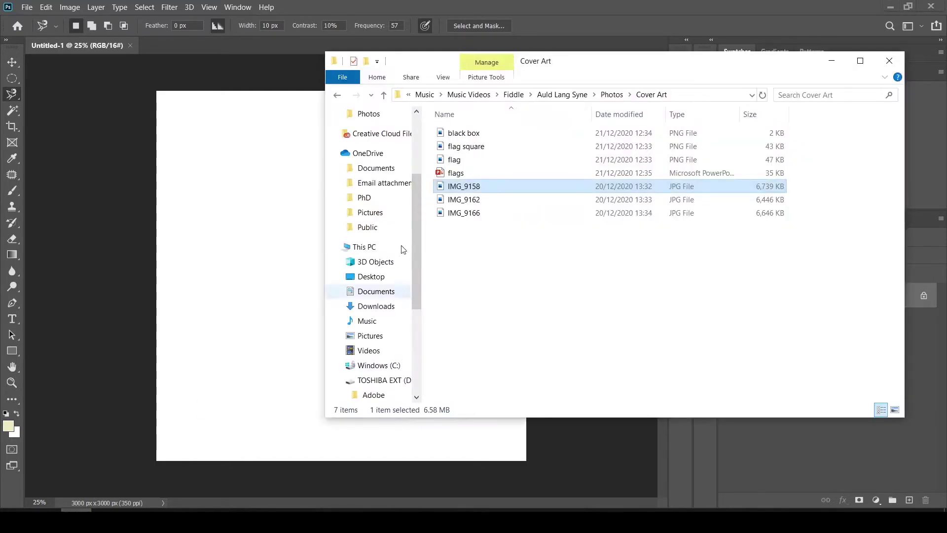
pyautogui.moveTo(533, 189); pyautogui.dragTo(262, 240)
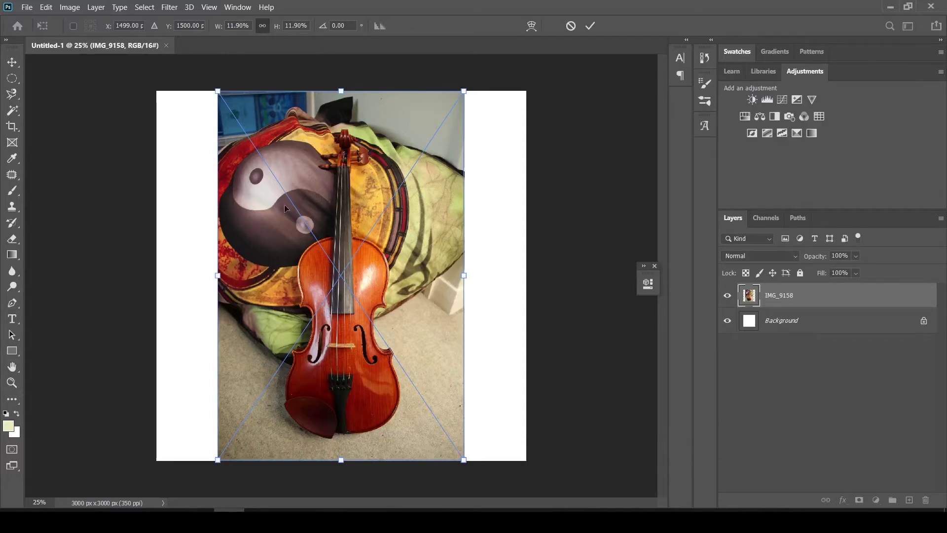
pyautogui.moveTo(466, 276)
pyautogui.mouseDown()
pyautogui.moveTo(500, 276)
pyautogui.moveTo(466, 278)
pyautogui.mouseUp()
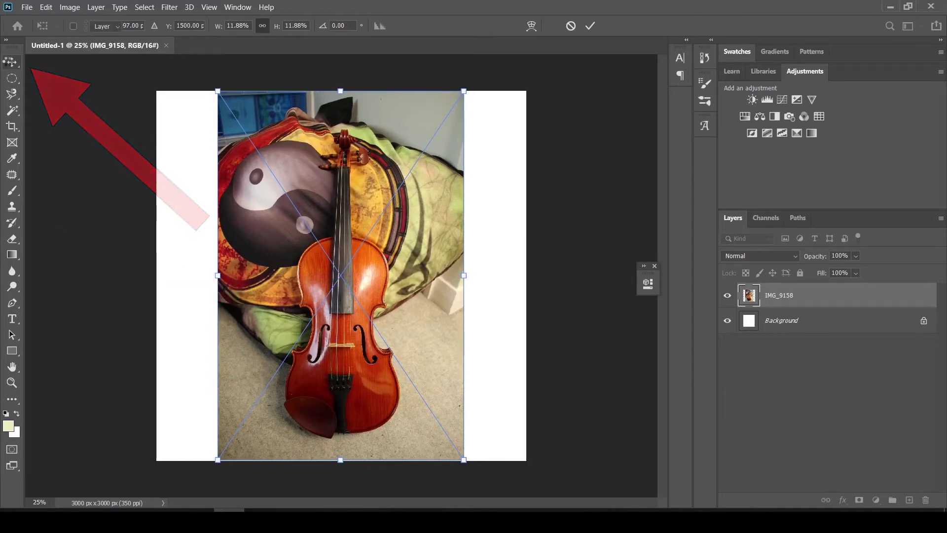
pyautogui.click(10, 63)
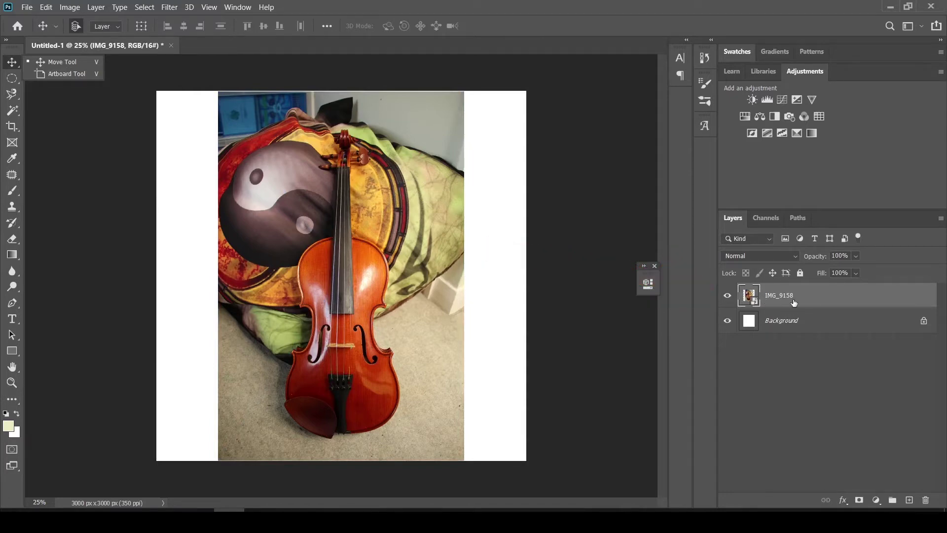
# Step: Toggle IMG_9158's visibility off and on, then pick the Magnetic Lasso from the lasso flyout
pyautogui.click(727, 296)
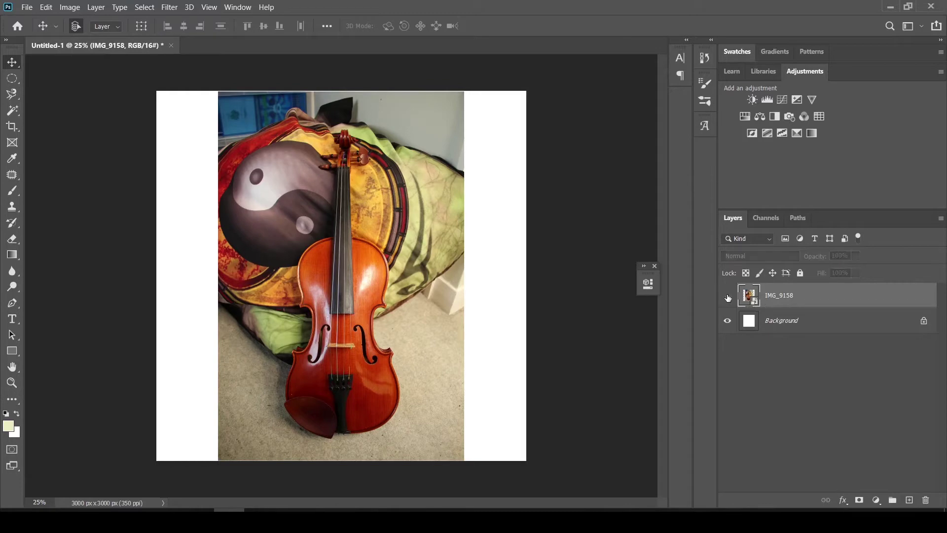
pyautogui.click(728, 296)
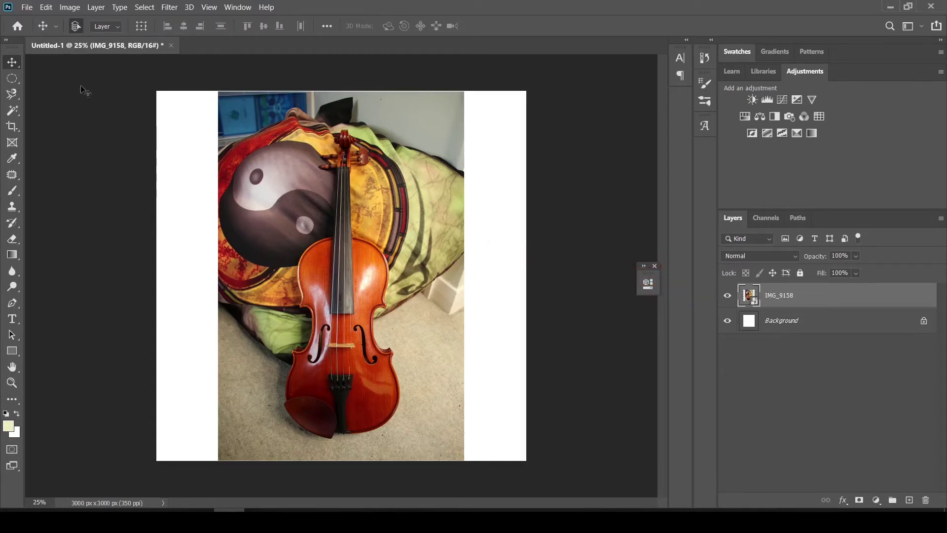
pyautogui.click(12, 94)
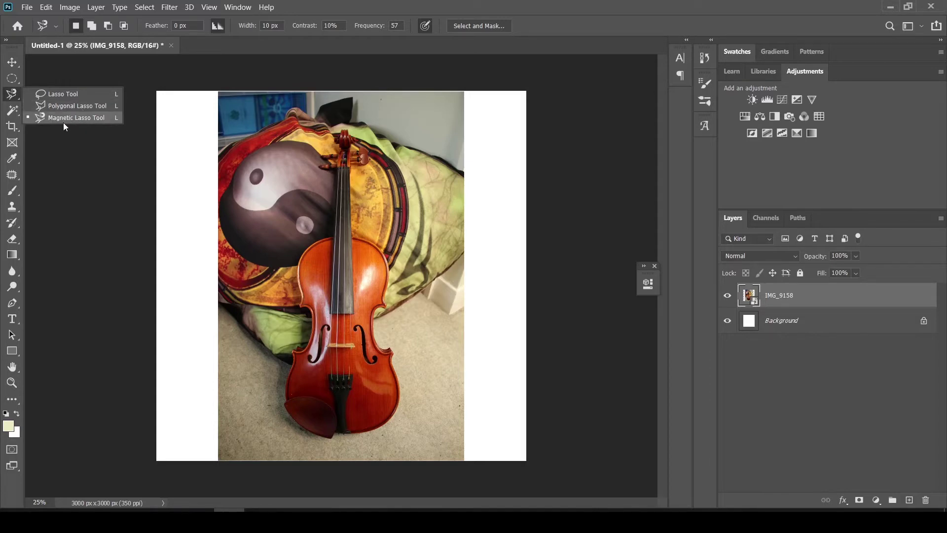
# Step: Trace a Magnetic Lasso selection around the violin from its neck back to the start point
pyautogui.click(63, 122)
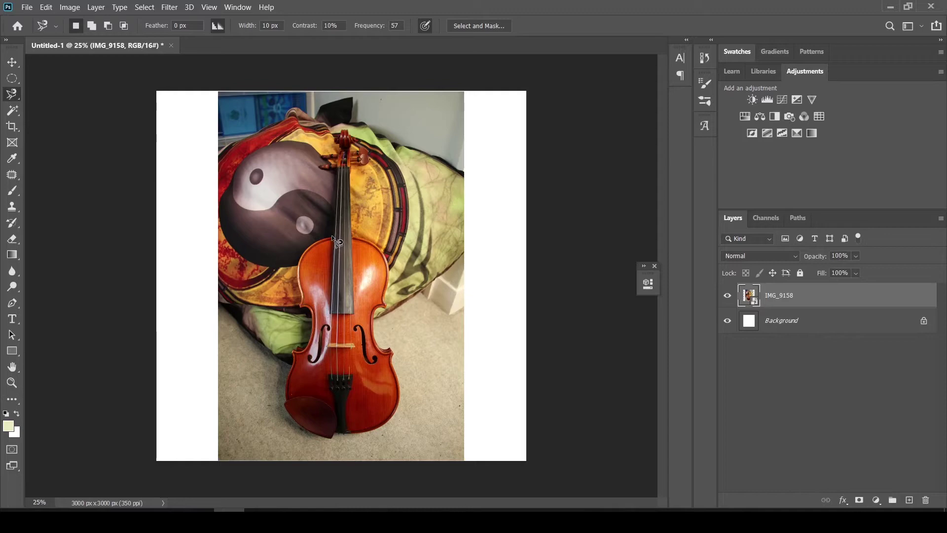
pyautogui.click(331, 238)
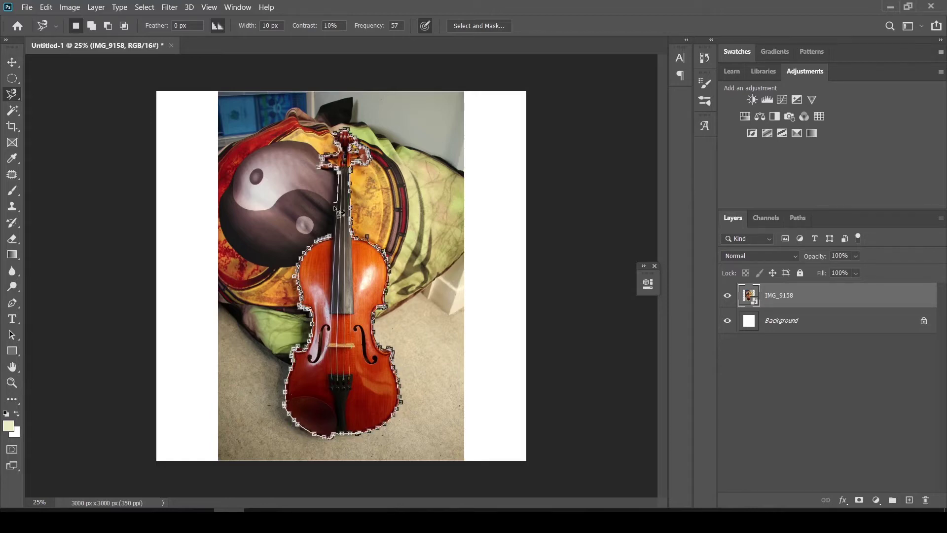
pyautogui.click(337, 243)
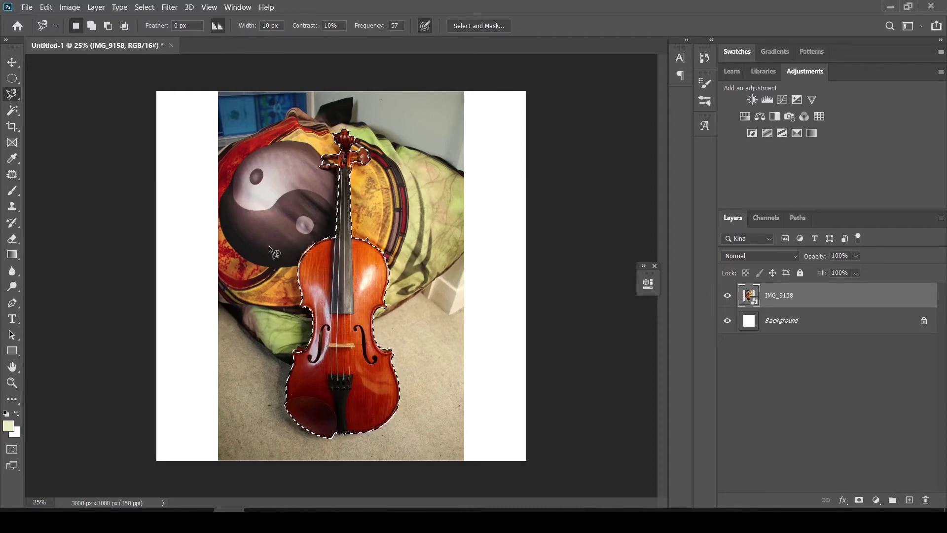
# Step: Copy the selected violin to a new Layer 1 and hide the IMG_9158 photo layer
pyautogui.rightClick(339, 378)
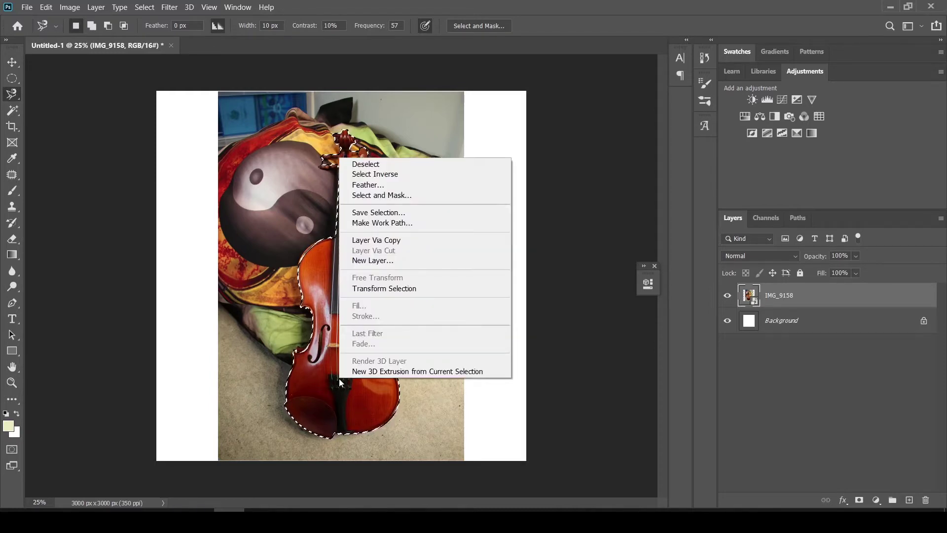
pyautogui.click(411, 244)
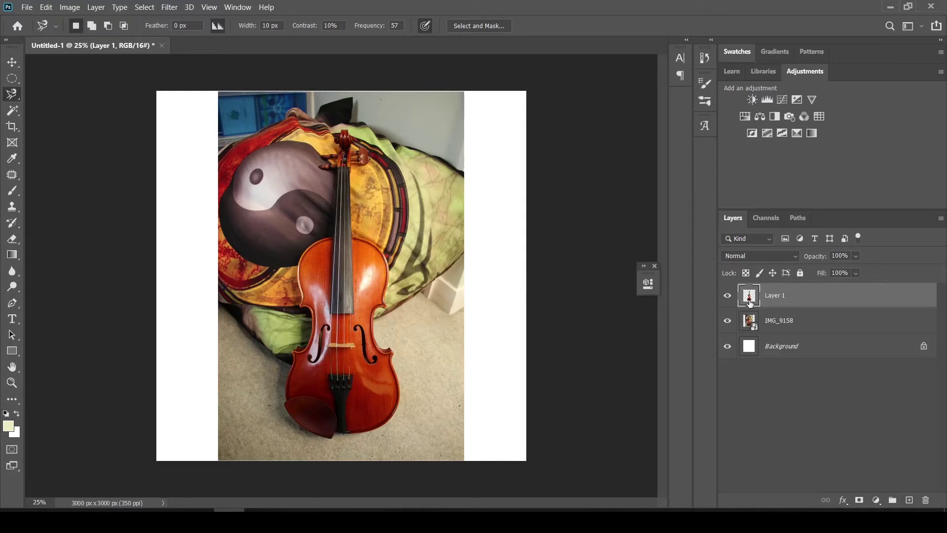
pyautogui.click(728, 322)
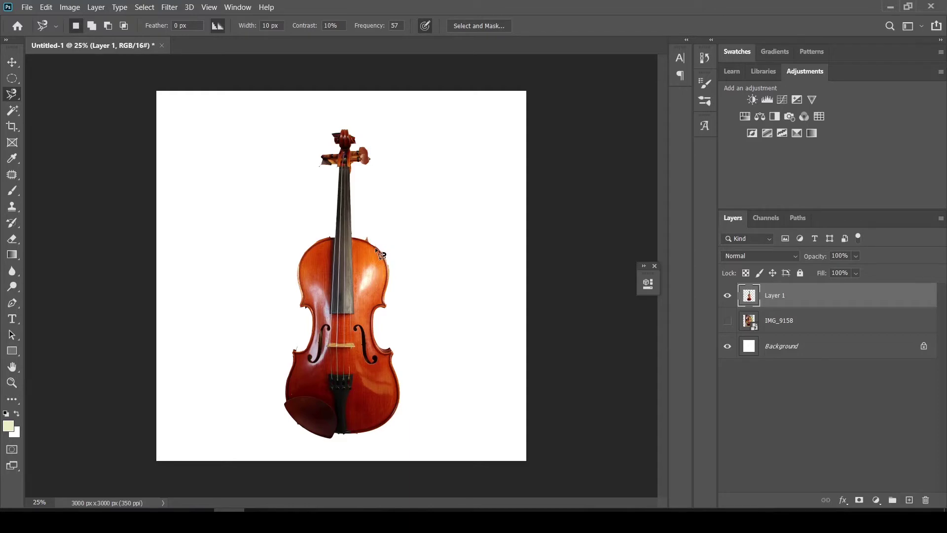
# Step: Zoom in to 200% on the violin's shoulder edge to inspect the cut-out, then zoom back out
pyautogui.click(12, 382)
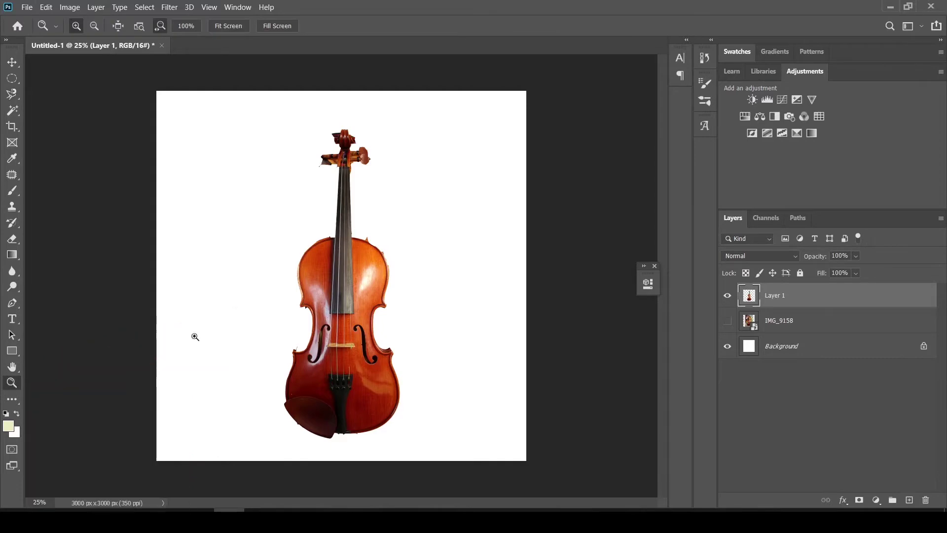
pyautogui.click(375, 240)
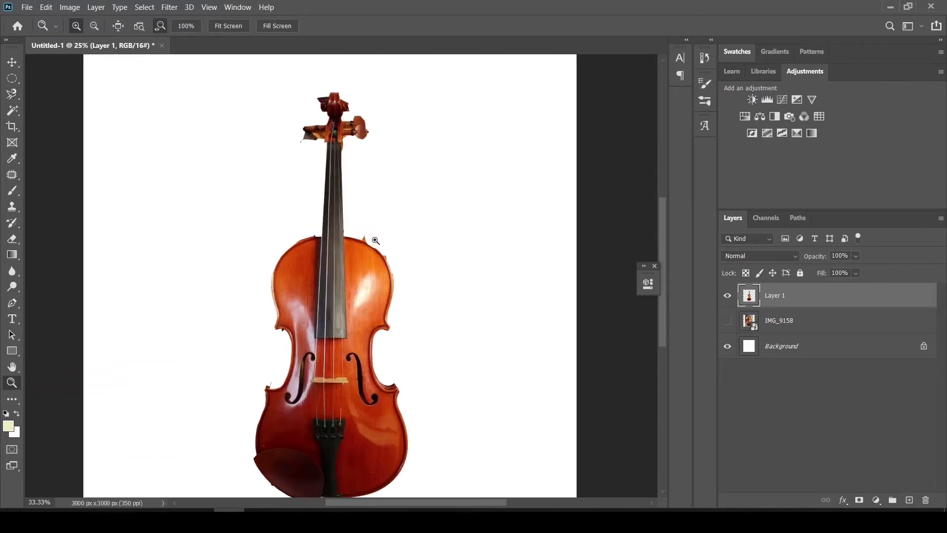
pyautogui.click(375, 240)
pyautogui.click(376, 240)
pyautogui.click(375, 240)
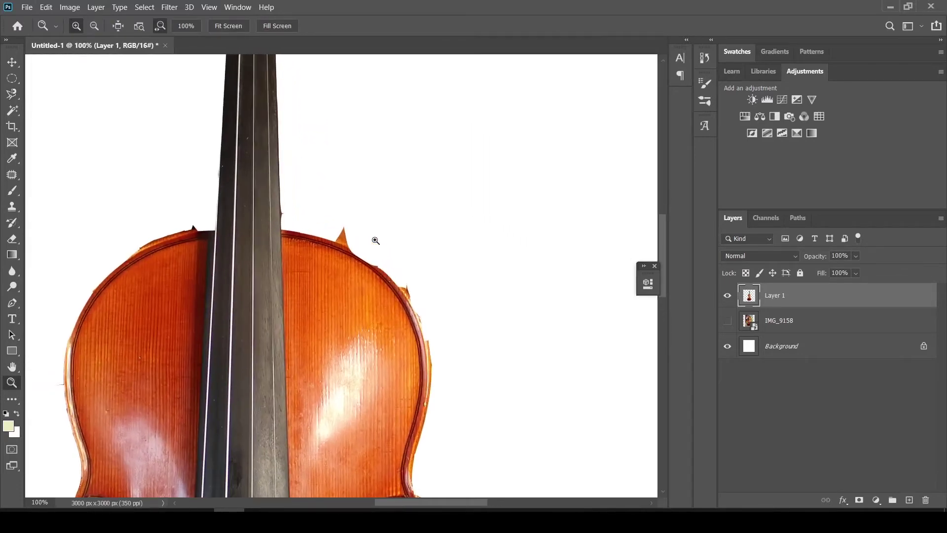
pyautogui.click(375, 240)
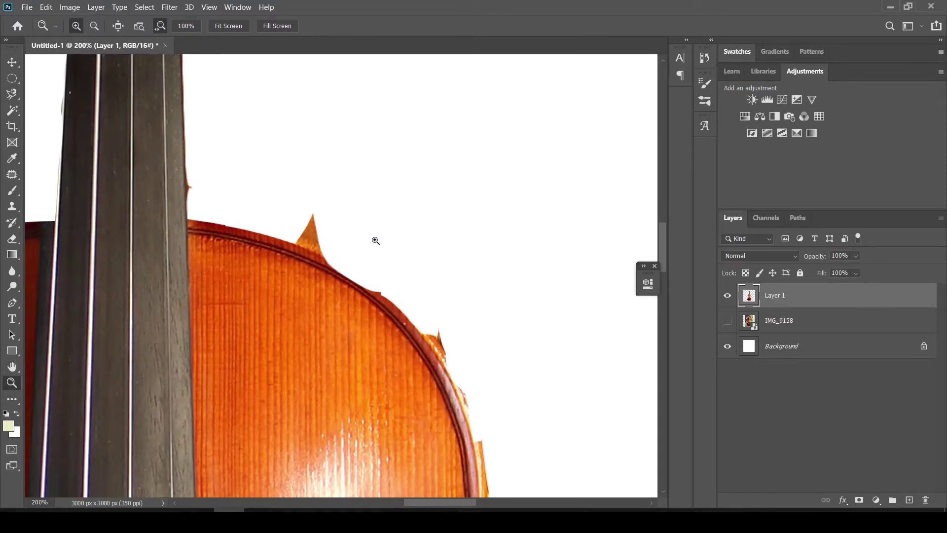
pyautogui.keyDown('alt'); pyautogui.click(375, 241); pyautogui.keyUp('alt')
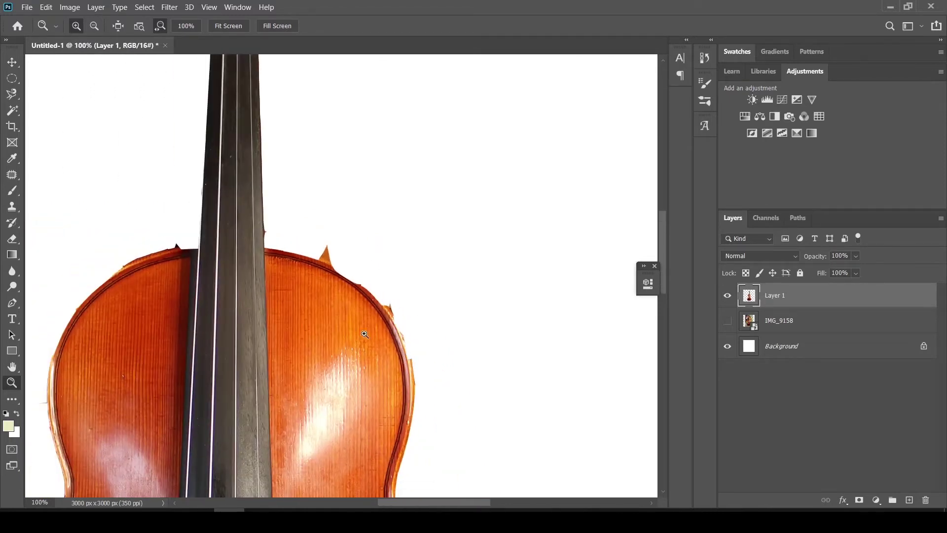
# Step: Hide the cut-out Layer 1 and show the original IMG_9158 photo again
pyautogui.scroll(5, 291, 236)
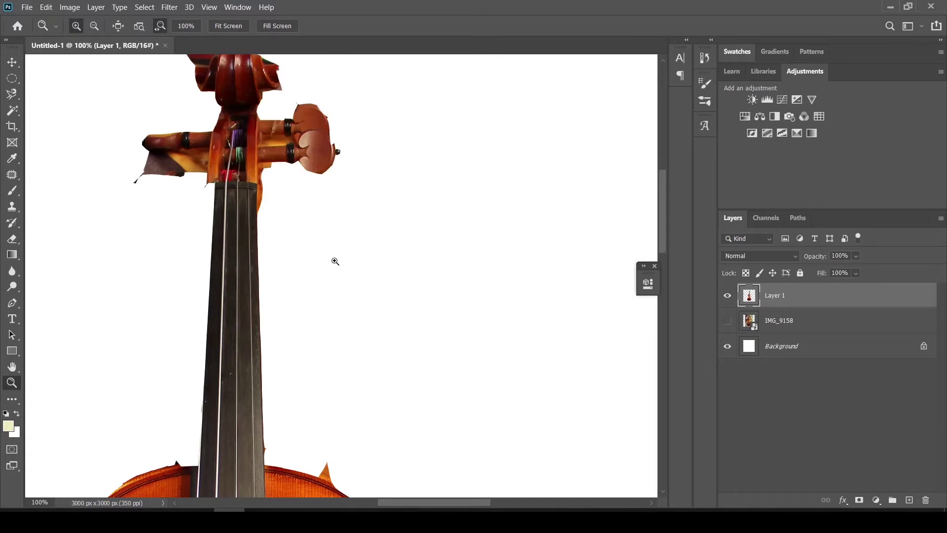
pyautogui.hscroll(2, 335, 261)
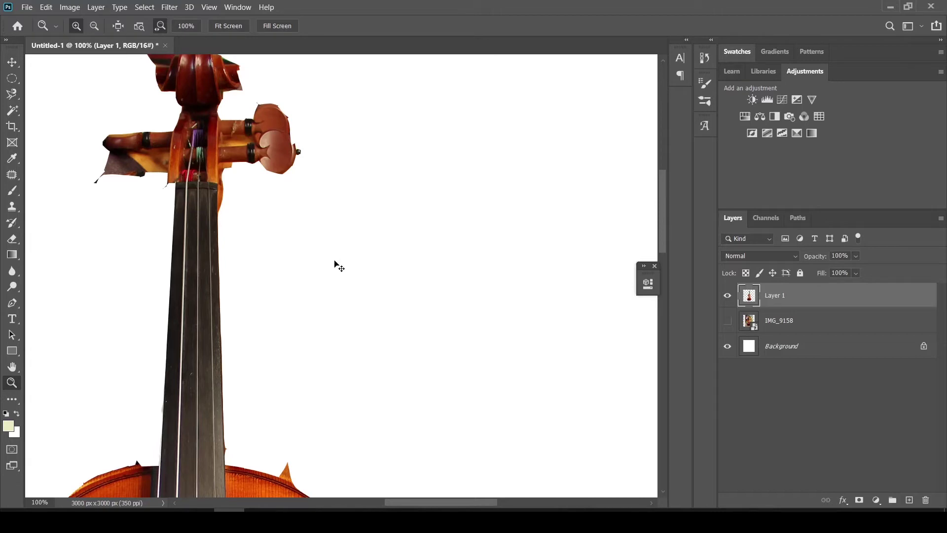
pyautogui.scroll(-5, 335, 261)
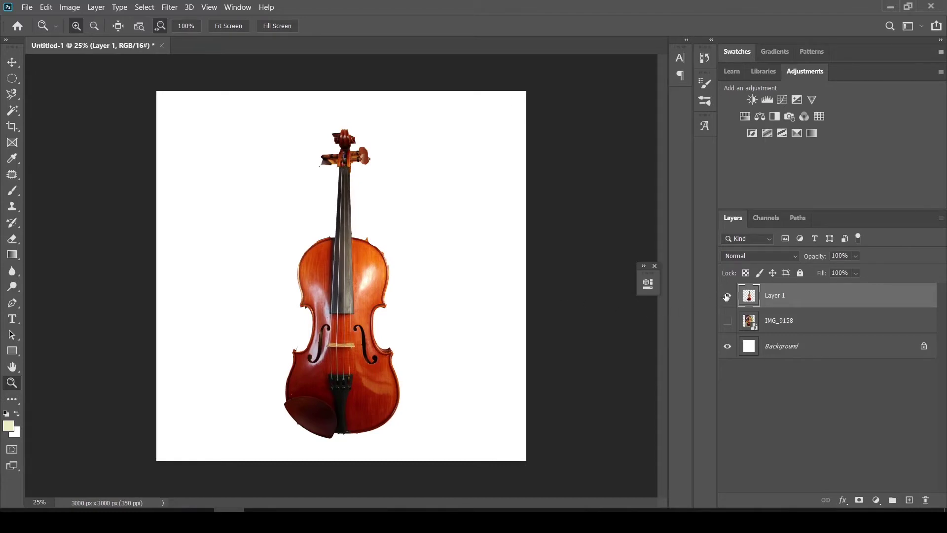
pyautogui.click(727, 297)
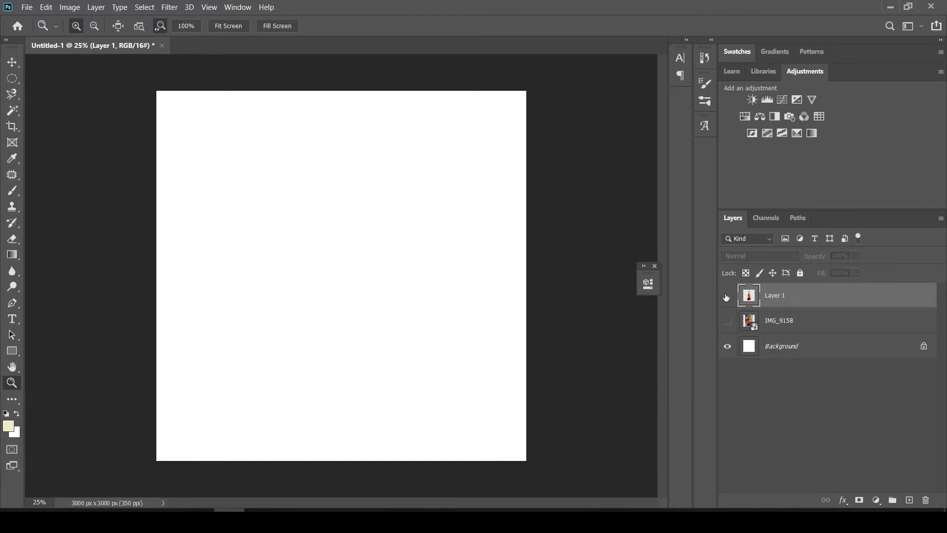
pyautogui.click(726, 323)
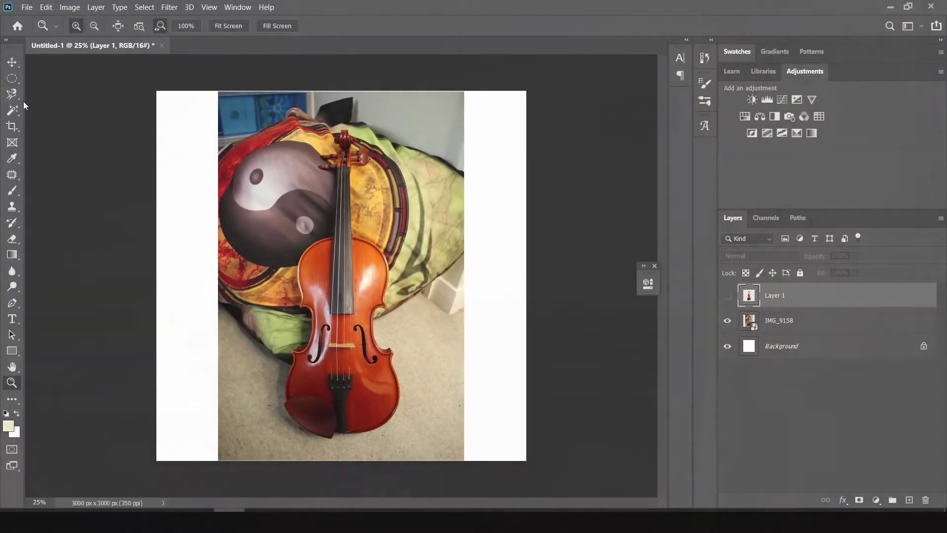
# Step: Switch to the Polygonal Lasso Tool from the lasso flyout
pyautogui.rightClick(16, 100)
pyautogui.click(57, 105)
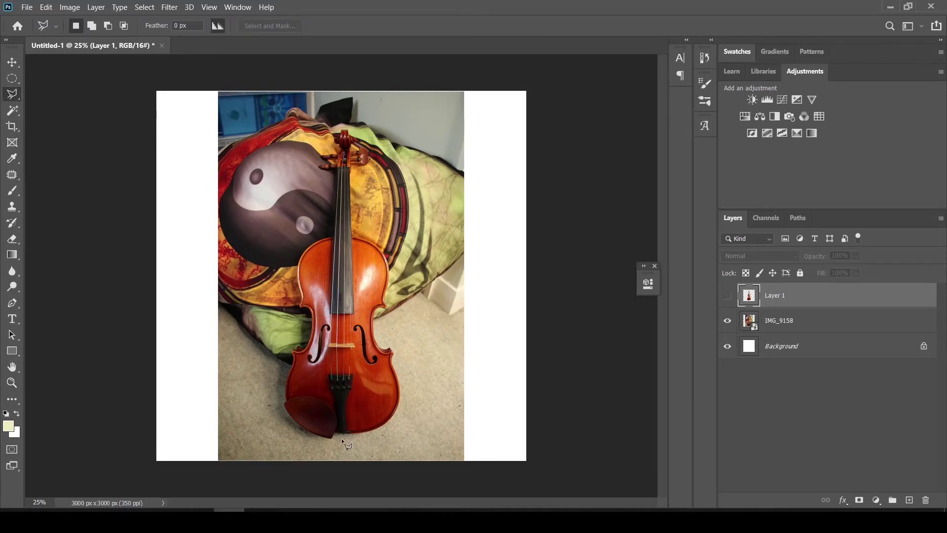
# Step: Zoom to 100% and place Polygonal Lasso points along the violin's upper bout and left edge
pyautogui.hotkey('ctrl', '+')
pyautogui.hotkey('ctrl', '+')
pyautogui.hotkey('ctrl', '+')
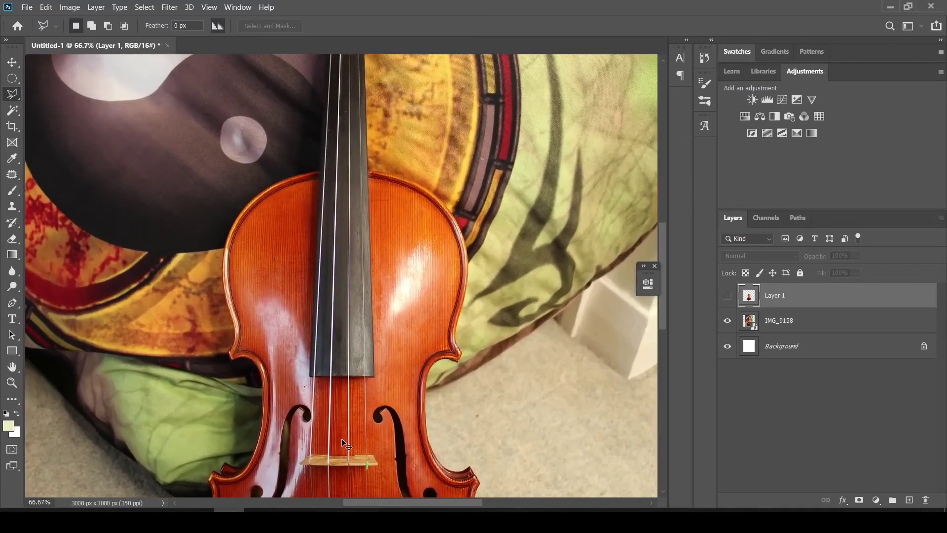
pyautogui.hotkey('ctrl', '+')
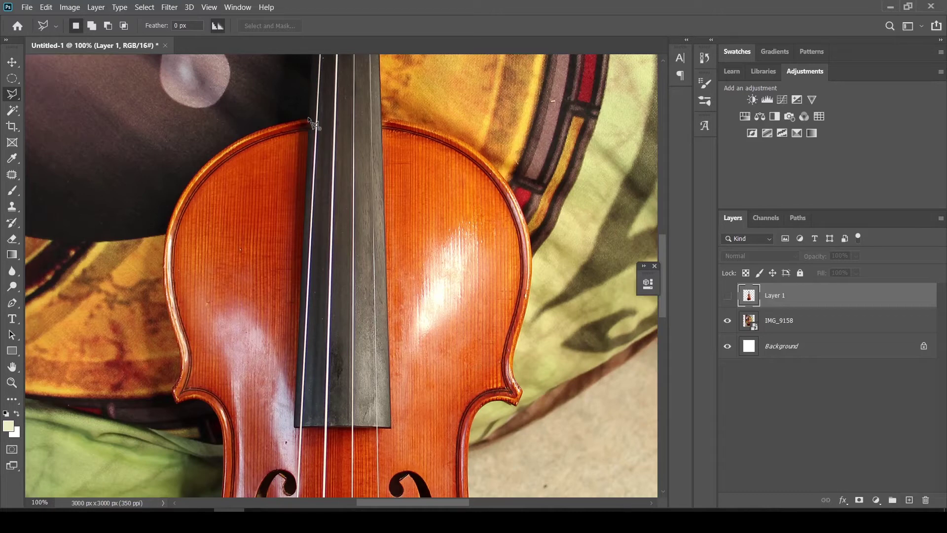
pyautogui.click(309, 117)
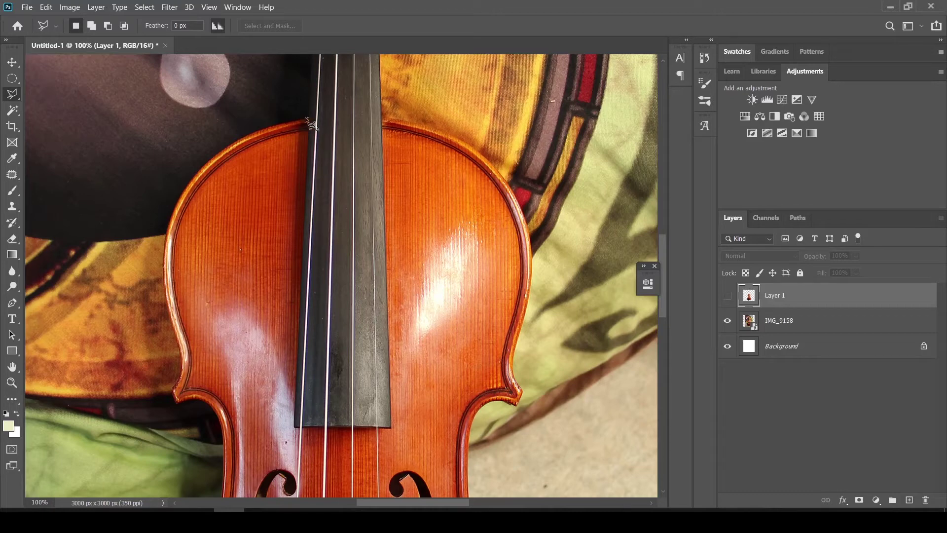
pyautogui.click(272, 127)
pyautogui.click(241, 139)
pyautogui.click(178, 213)
pyautogui.click(171, 321)
pyautogui.click(176, 347)
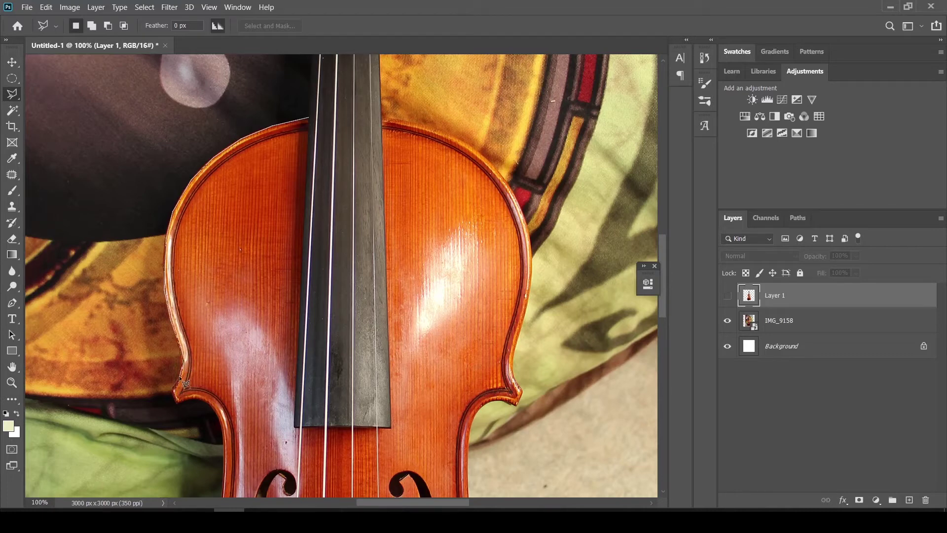
pyautogui.click(173, 389)
pyautogui.click(177, 402)
pyautogui.click(208, 400)
pyautogui.click(219, 410)
pyautogui.click(225, 423)
pyautogui.click(224, 451)
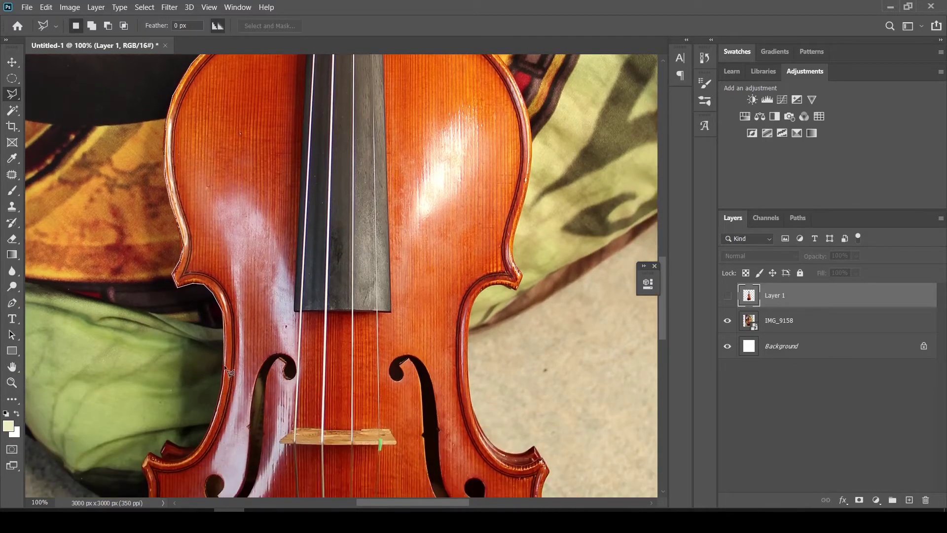
# Step: Continue the outline around the lower bout, bottom edge, right side and right-hand pegs
pyautogui.click(218, 403)
pyautogui.click(165, 468)
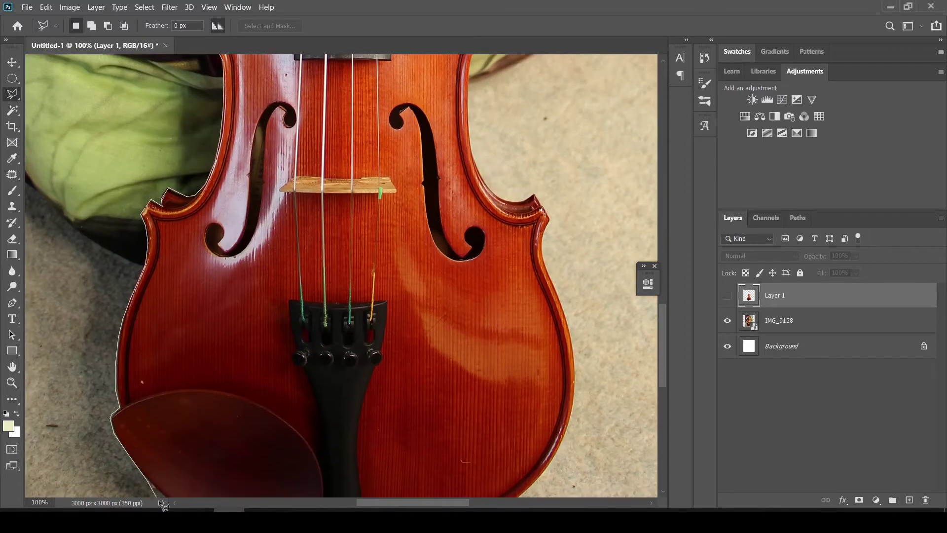
pyautogui.click(316, 418)
pyautogui.click(405, 420)
pyautogui.click(453, 410)
pyautogui.click(567, 305)
pyautogui.click(553, 128)
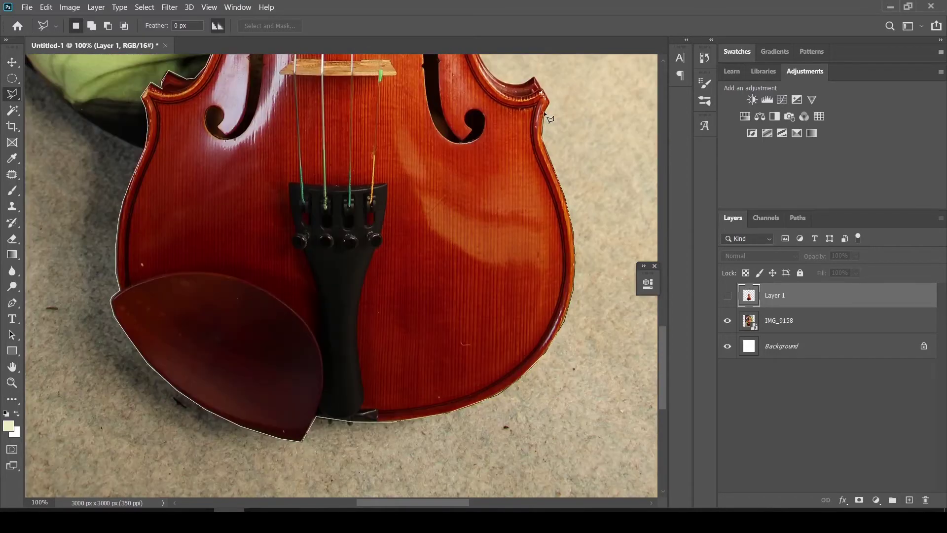
pyautogui.click(493, 69)
pyautogui.click(383, 391)
pyautogui.click(382, 94)
pyautogui.click(452, 99)
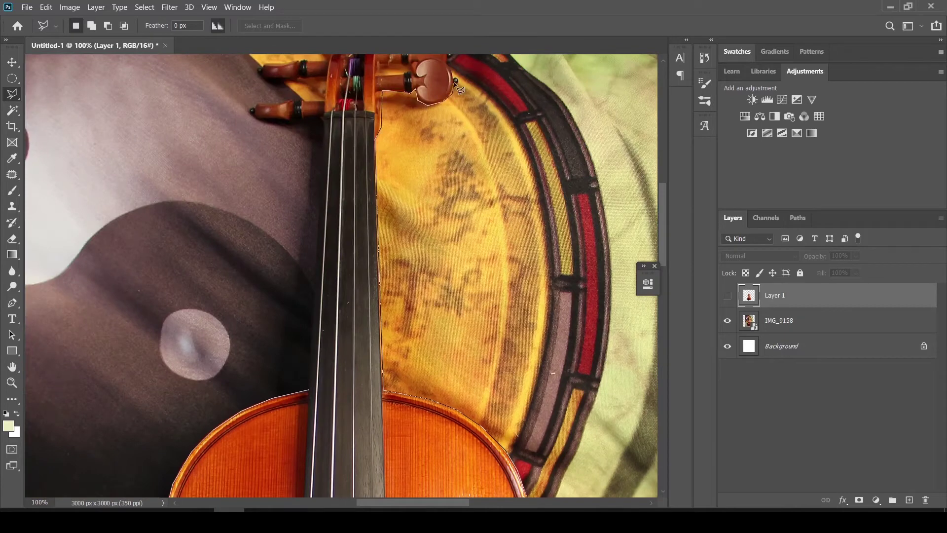
# Step: Trace around the scroll and left-hand pegs back to the fingerboard and close the selection
pyautogui.scroll(2, 419, 81)
pyautogui.click(419, 84)
pyautogui.scroll(2, 394, 98)
pyautogui.click(397, 106)
pyautogui.click(367, 66)
pyautogui.click(336, 140)
pyautogui.click(327, 167)
pyautogui.click(258, 174)
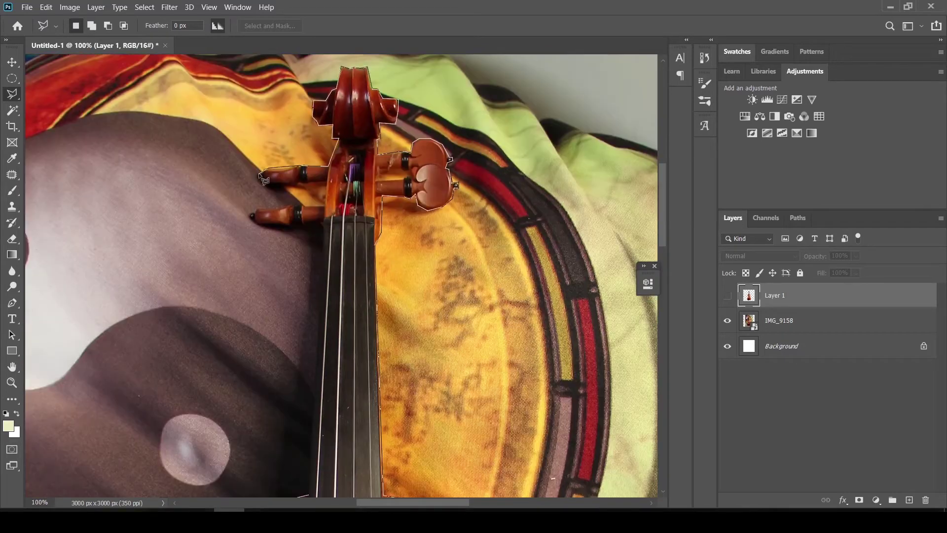
pyautogui.click(269, 184)
pyautogui.click(326, 180)
pyautogui.click(304, 204)
pyautogui.click(251, 215)
pyautogui.click(291, 226)
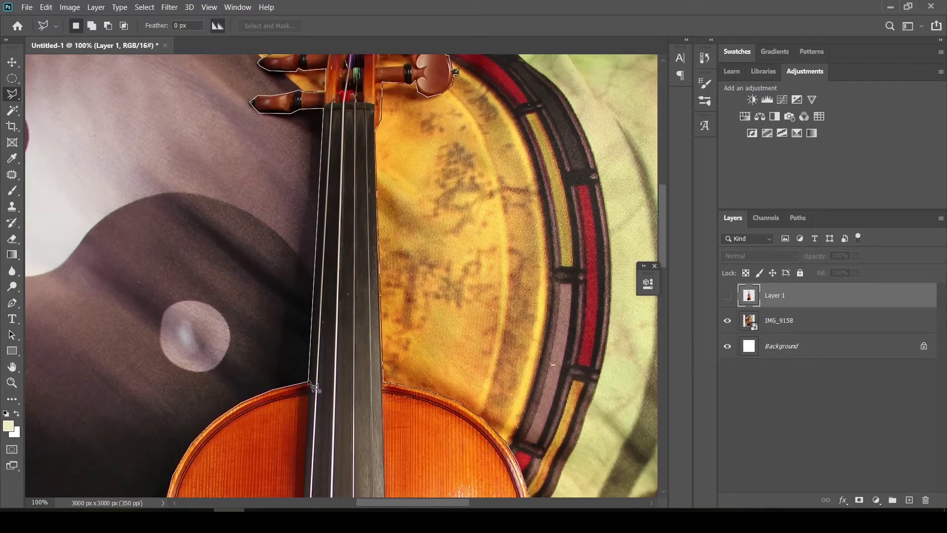
pyautogui.doubleClick(308, 382)
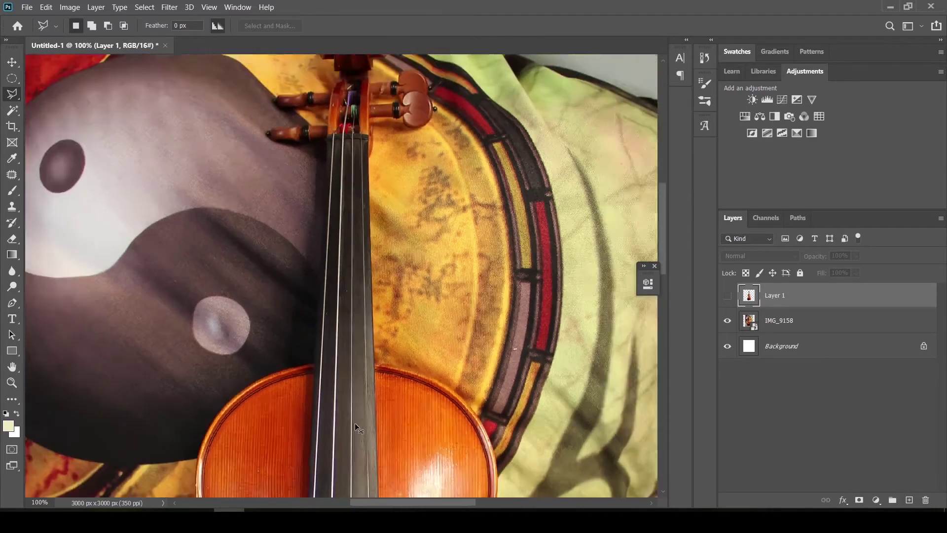
# Step: Zoom out and preview the cut-out, leaving Layer 1 hidden and IMG_9158 visible and active
pyautogui.hotkey('ctrl', '-')
pyautogui.hotkey('ctrl', '-')
pyautogui.hotkey('ctrl', '-')
pyautogui.hotkey('ctrl', '-')
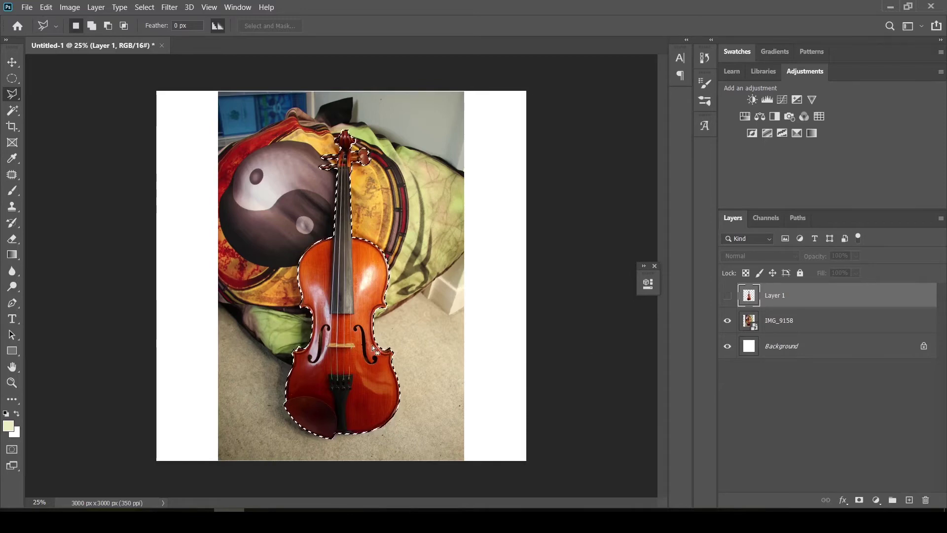
pyautogui.click(728, 295)
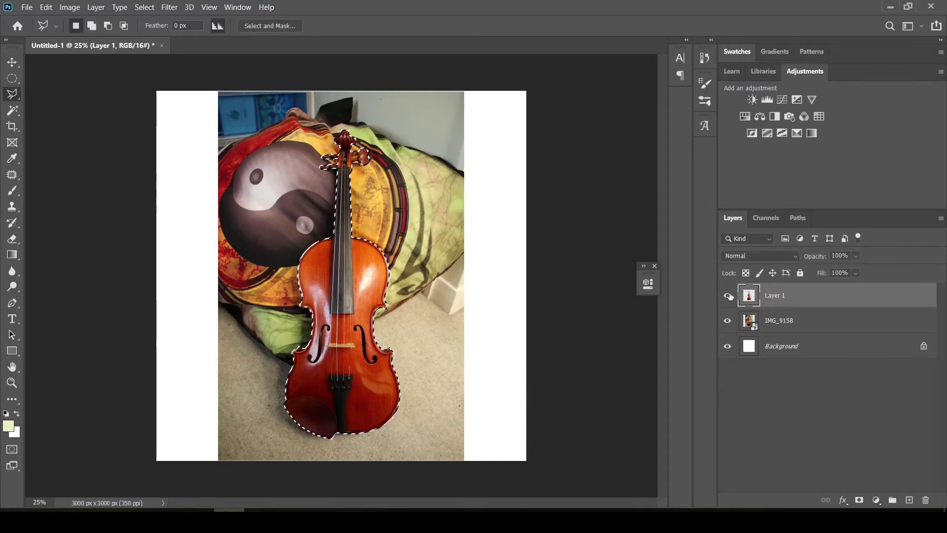
pyautogui.click(726, 321)
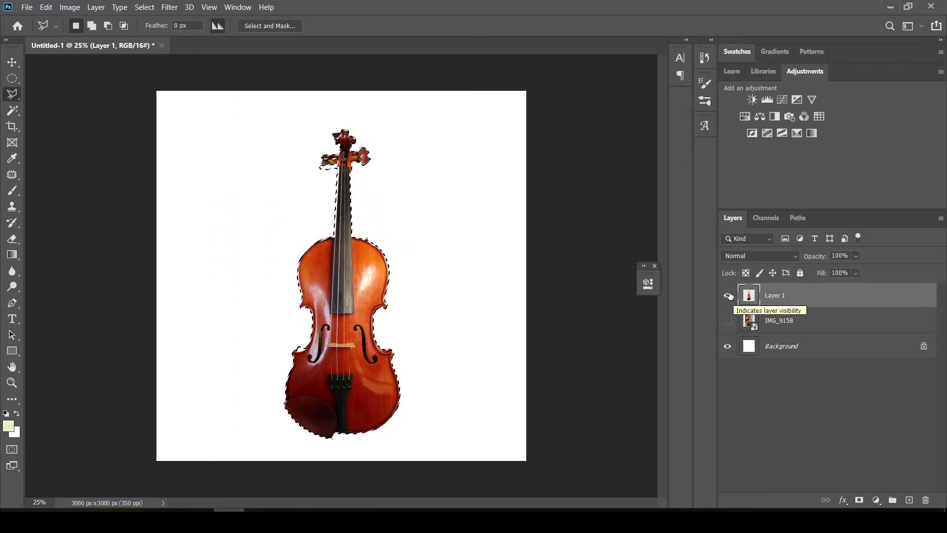
pyautogui.click(728, 296)
pyautogui.click(727, 321)
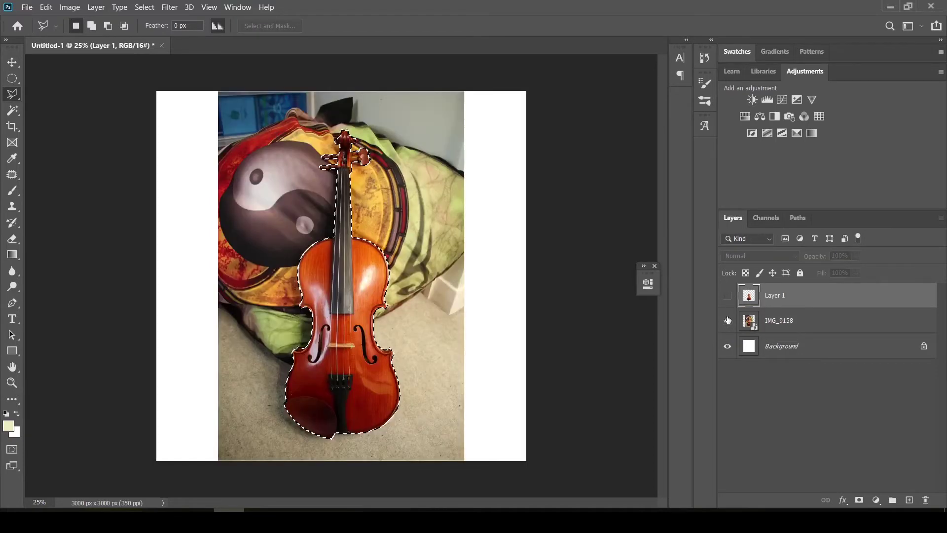
pyautogui.click(810, 321)
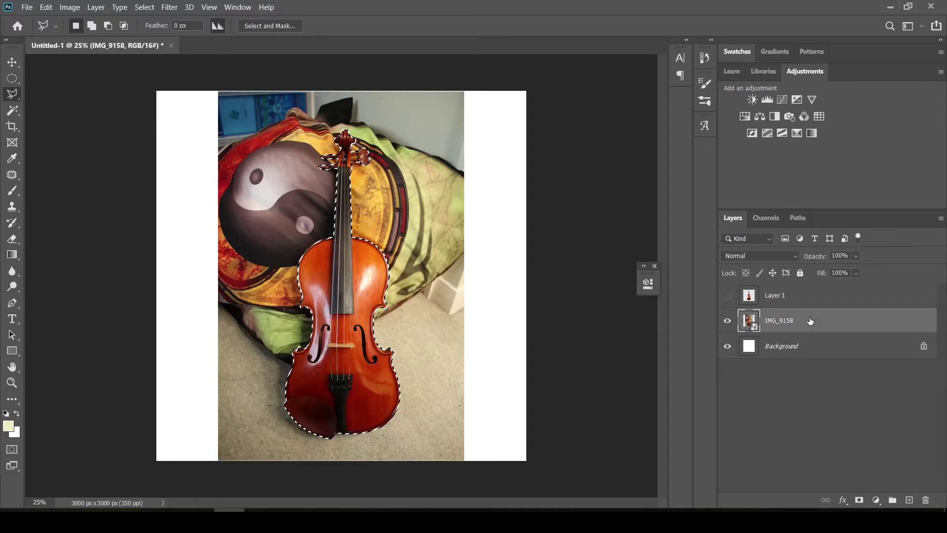
# Step: Copy the violin selection onto a new Layer 2 with Layer Via Copy, then hide the IMG_9158 photo layer
pyautogui.rightClick(334, 284)
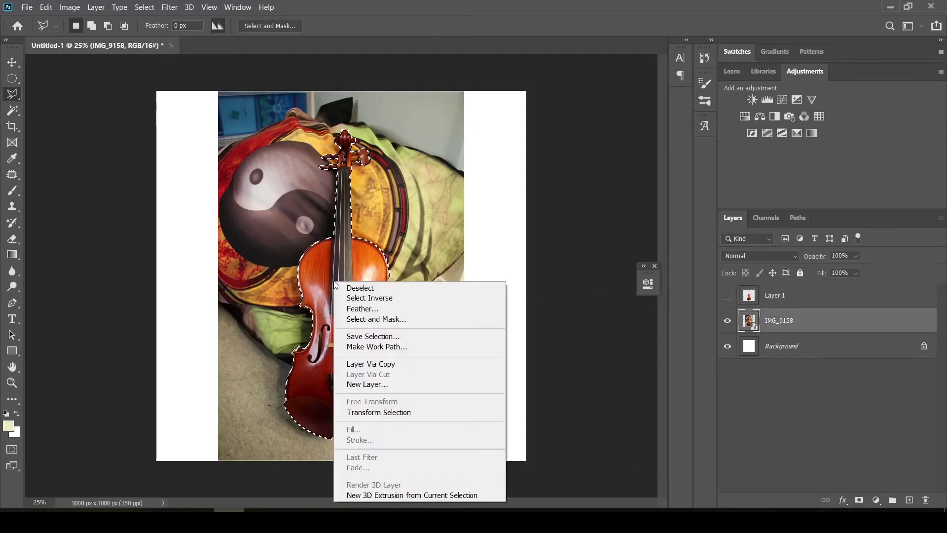
pyautogui.click(355, 365)
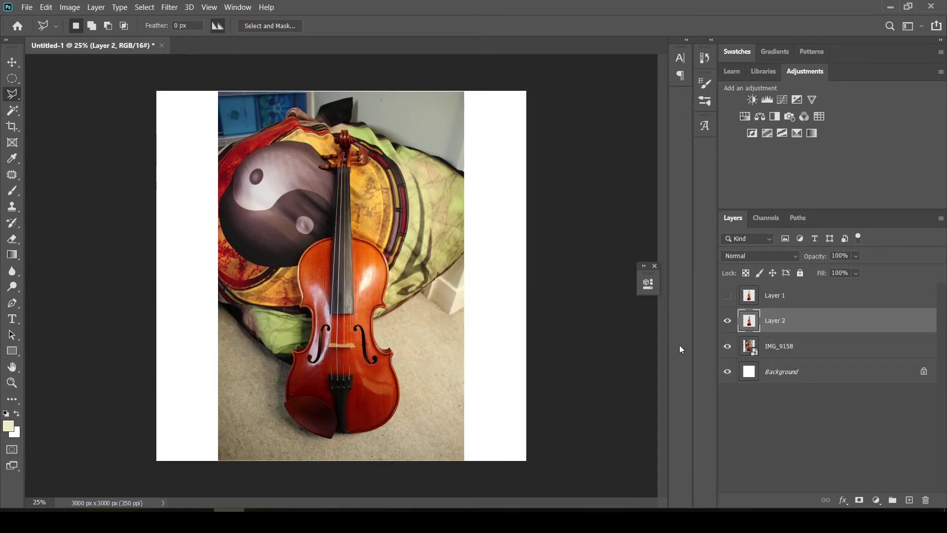
pyautogui.click(727, 347)
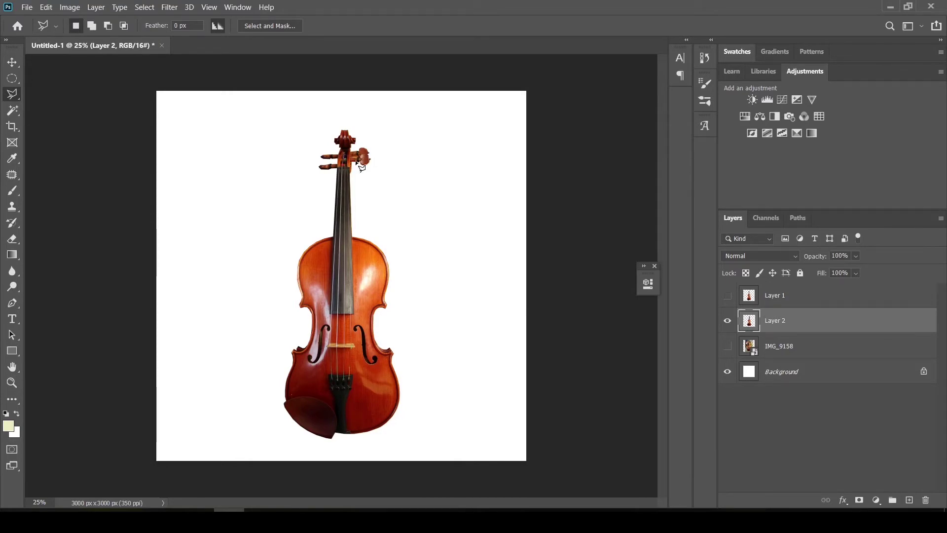
# Step: At 200% zoom, lasso the background gap between the tuning pegs, delete it, and deselect
pyautogui.scroll(4, 361, 168)
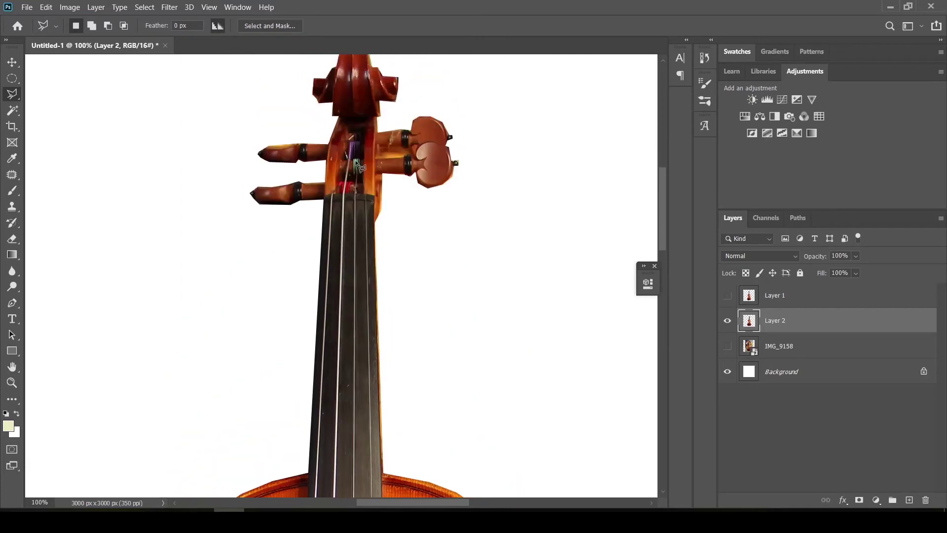
pyautogui.scroll(1, 351, 195)
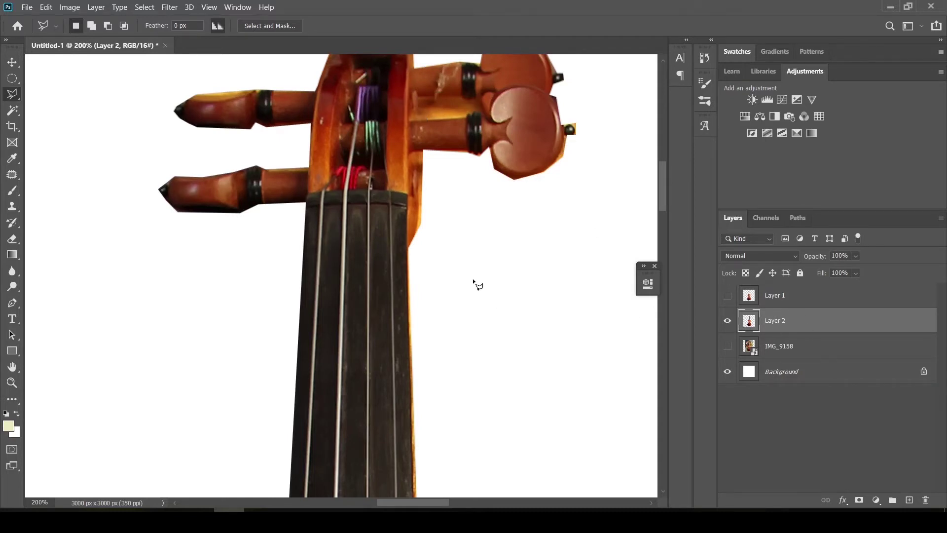
pyautogui.click(413, 121)
pyautogui.click(482, 113)
pyautogui.click(479, 98)
pyautogui.click(420, 96)
pyautogui.click(423, 120)
pyautogui.press('Delete')
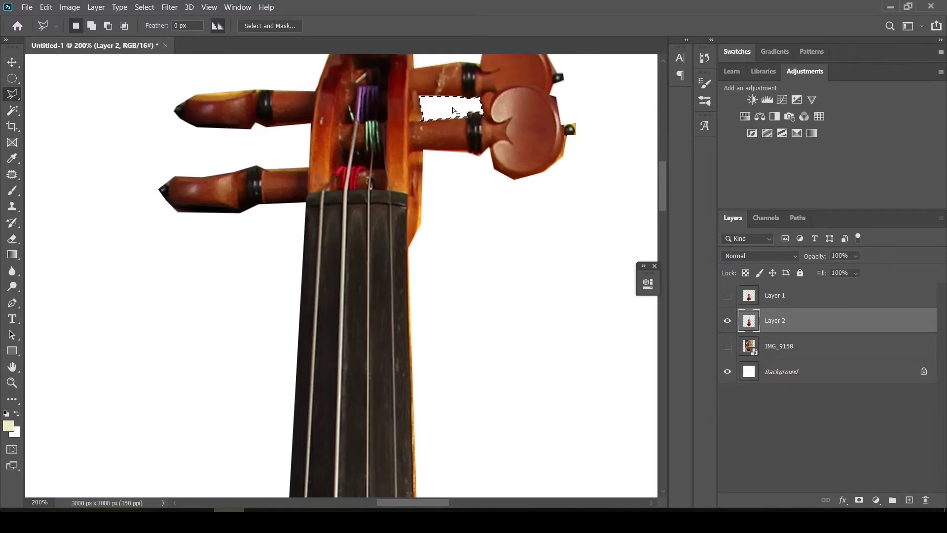
pyautogui.rightClick(458, 110)
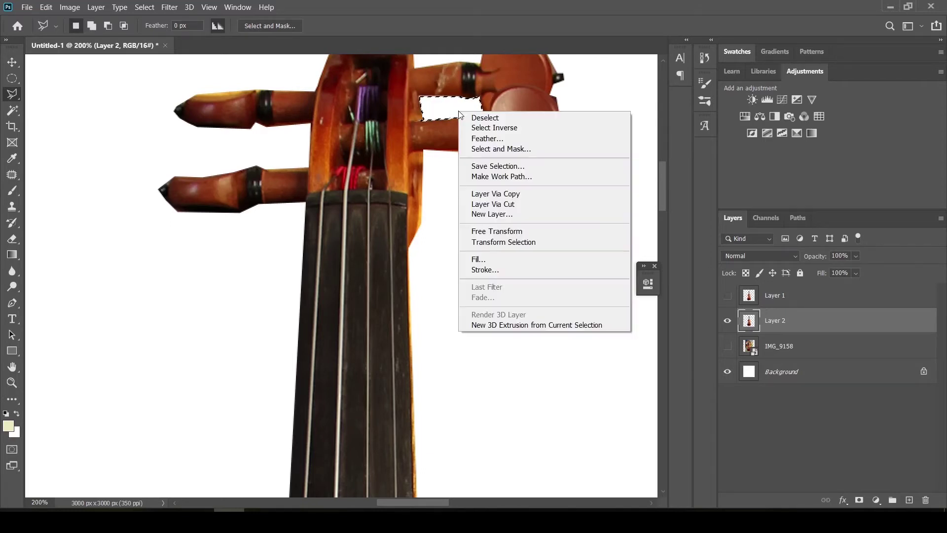
pyautogui.click(449, 104)
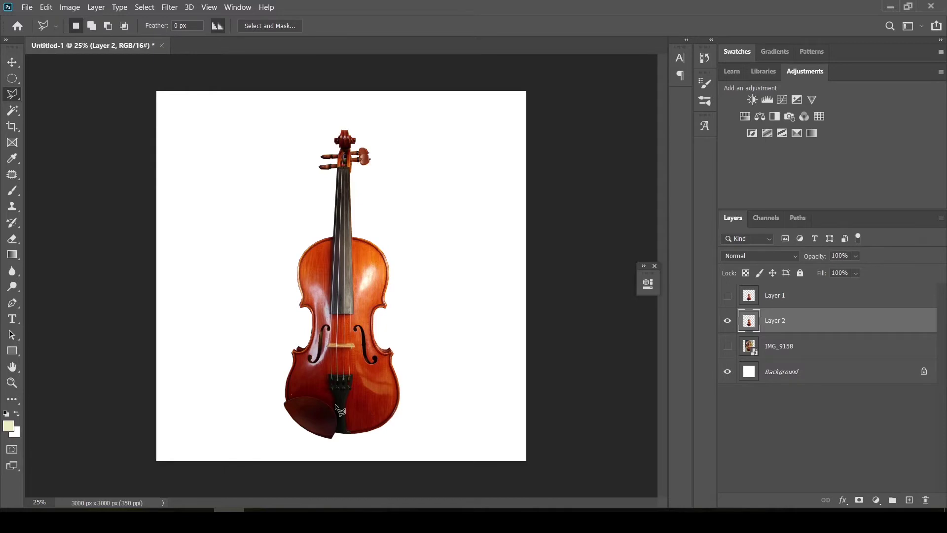
# Step: Nudge the Layer 2 violin slightly upward on the canvas with the Move tool
pyautogui.click(15, 66)
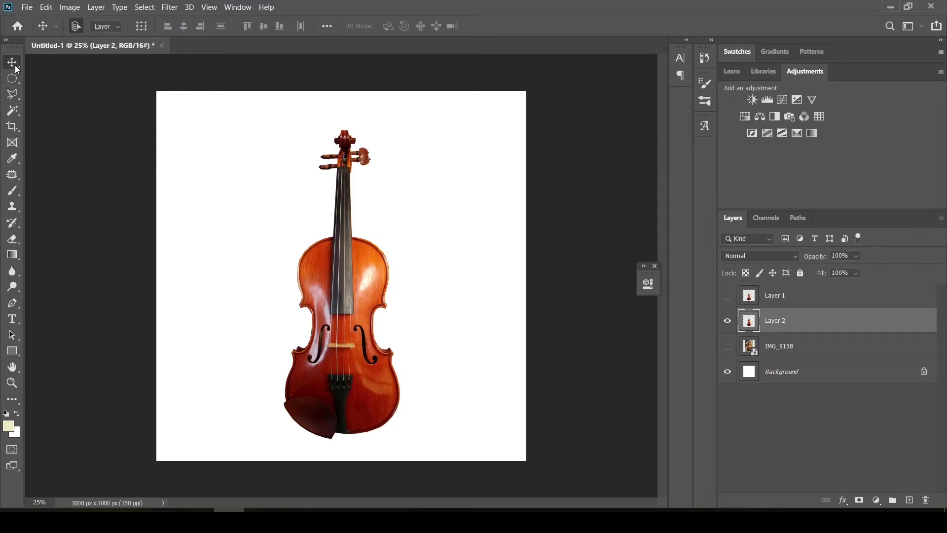
pyautogui.moveTo(350, 285)
pyautogui.mouseDown()
pyautogui.moveTo(284, 271)
pyautogui.moveTo(395, 265)
pyautogui.moveTo(347, 281)
pyautogui.mouseUp()
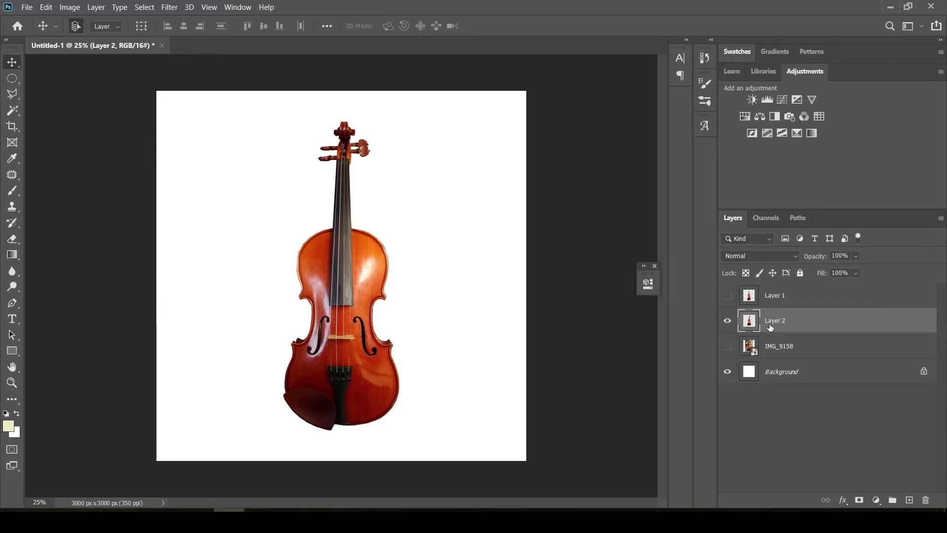
pyautogui.click(45, 7)
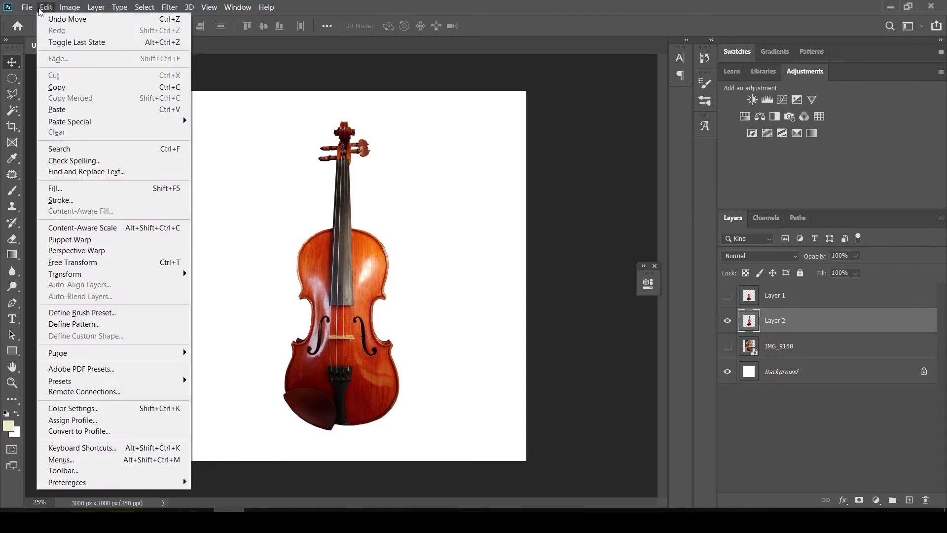
pyautogui.moveTo(129, 277)
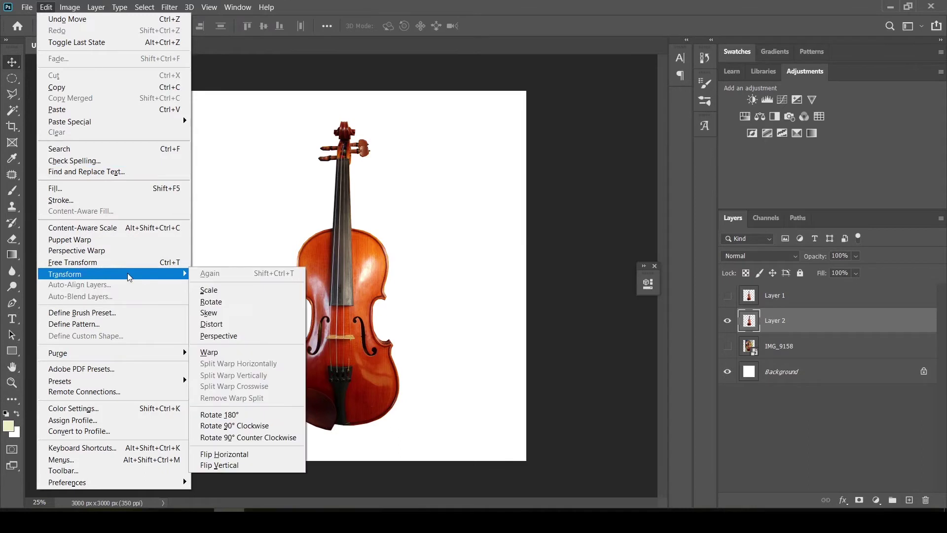
pyautogui.click(221, 291)
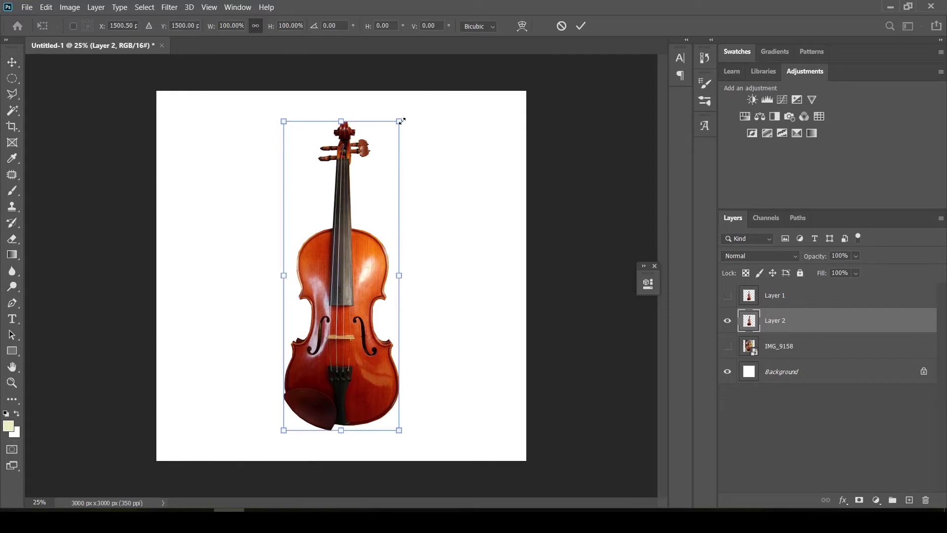
pyautogui.moveTo(402, 121); pyautogui.dragTo(438, 112)
pyautogui.hotkey('ctrl', 'z')
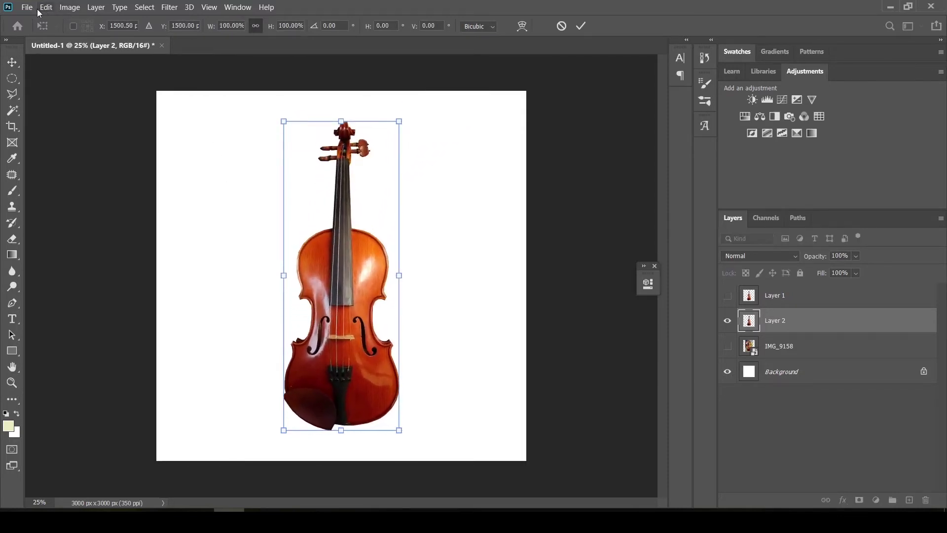
pyautogui.click(40, 10)
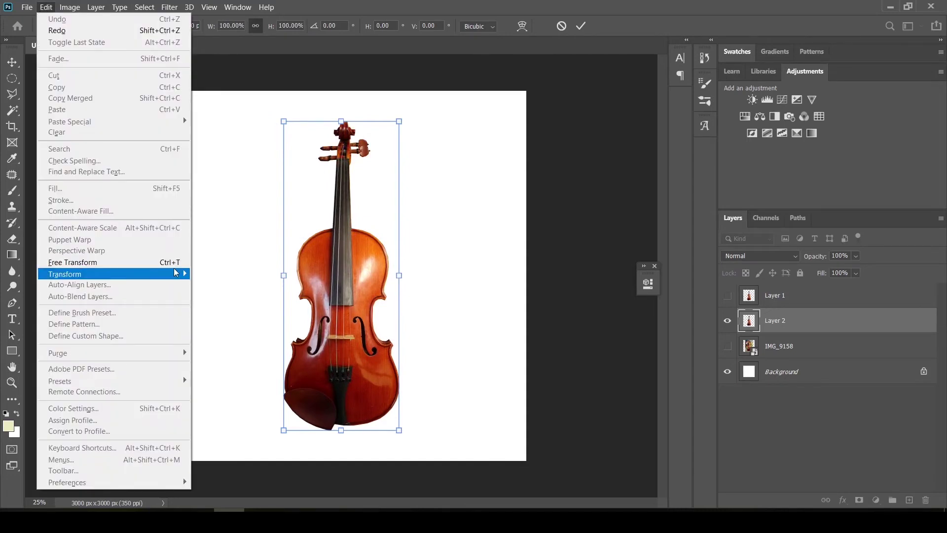
pyautogui.moveTo(173, 272)
pyautogui.click(217, 302)
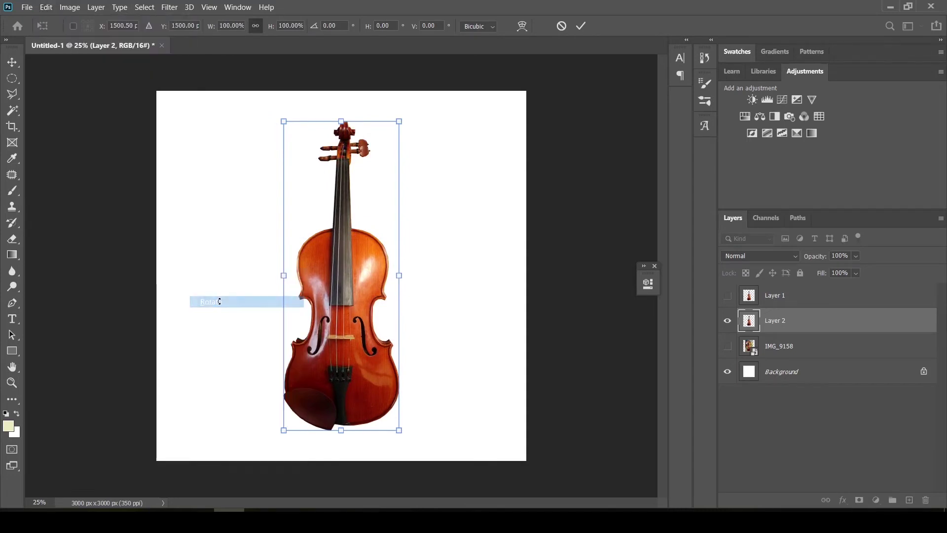
pyautogui.moveTo(276, 114); pyautogui.dragTo(262, 175)
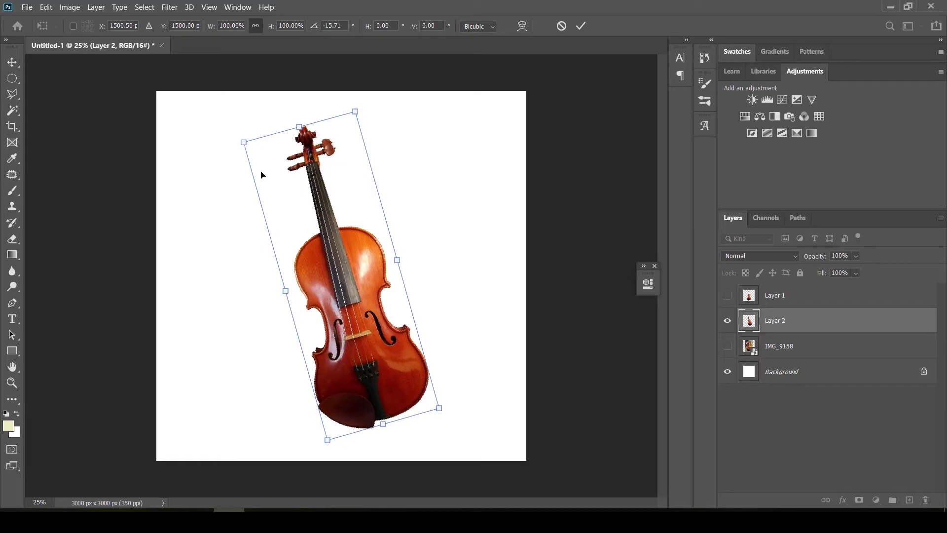
pyautogui.press('Escape')
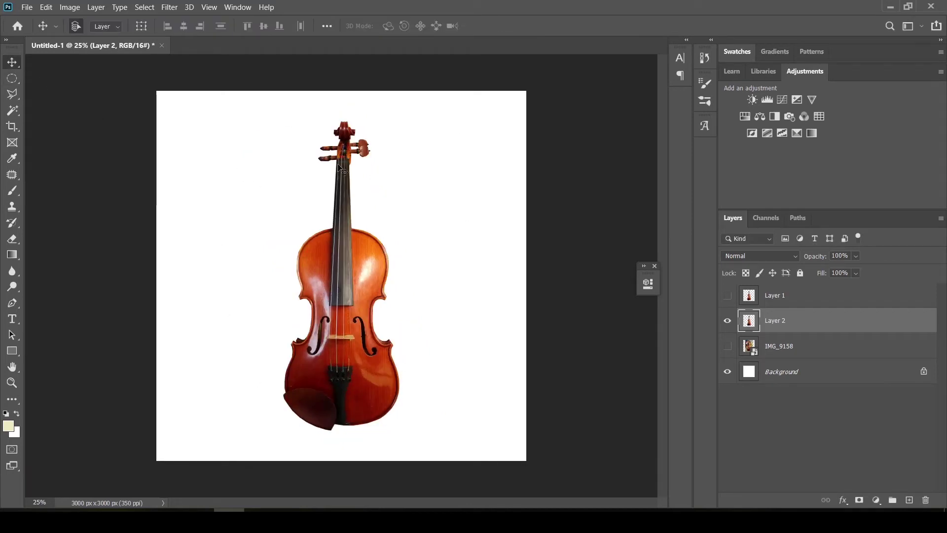
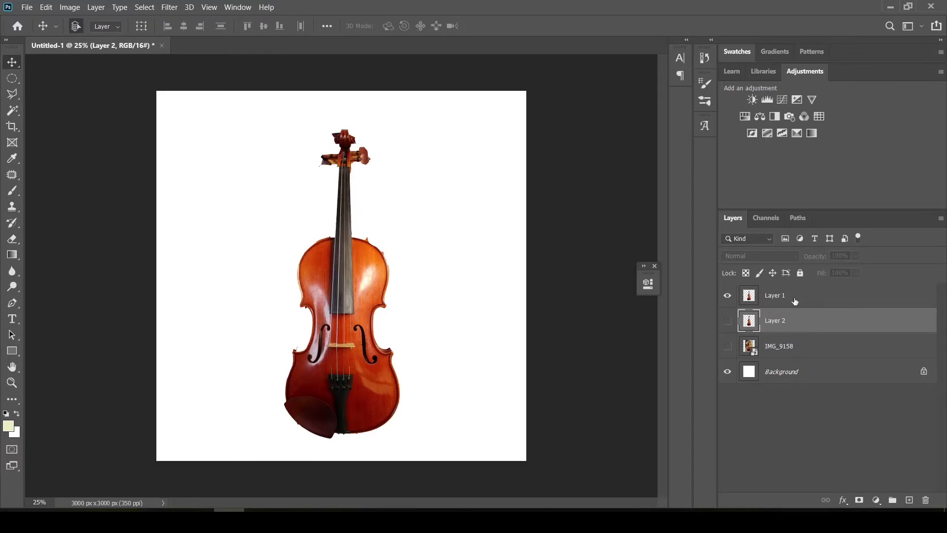
# Step: Select Layer 1 in the Layers panel
pyautogui.click(796, 302)
# Step: Delete Layer 1 and switch to the Cover Art photo folder in File Explorer
pyautogui.rightClick(796, 302)
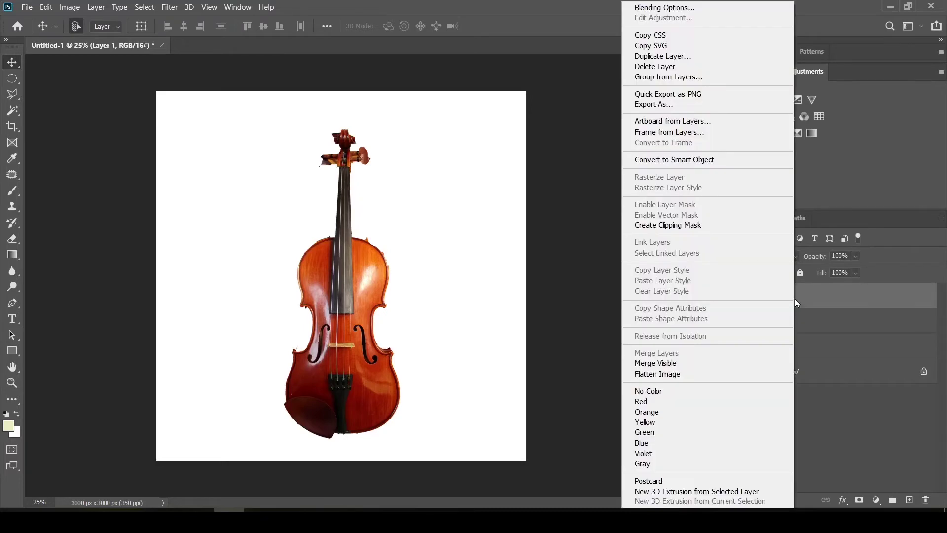
pyautogui.click(688, 68)
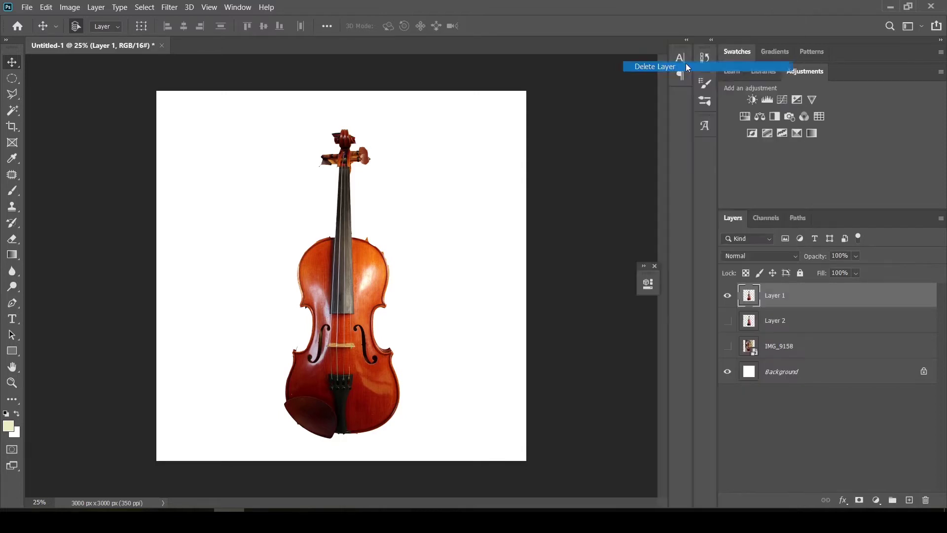
pyautogui.click(440, 204)
pyautogui.hotkey('alt', 'Tab')
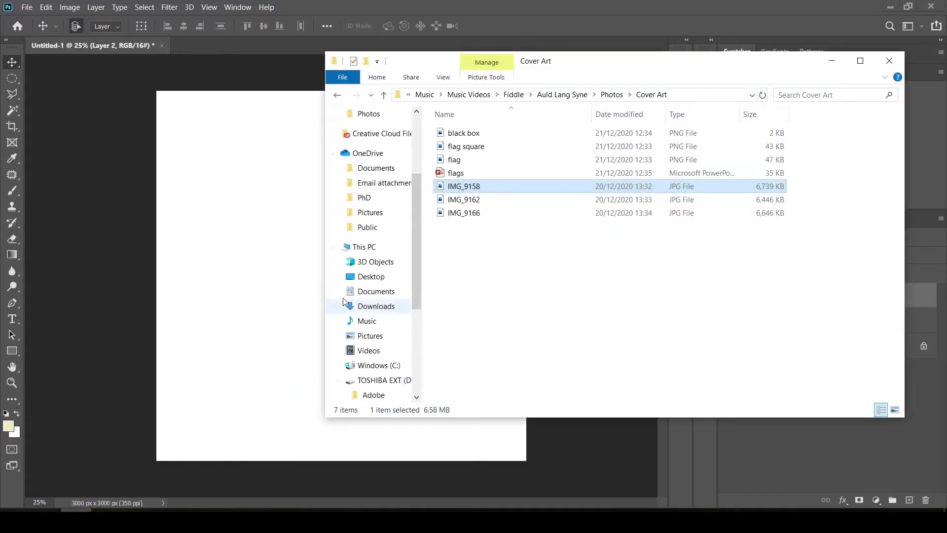
# Step: Place photo IMG_9162 on the canvas and commit the placement
pyautogui.moveTo(496, 203); pyautogui.dragTo(287, 285)
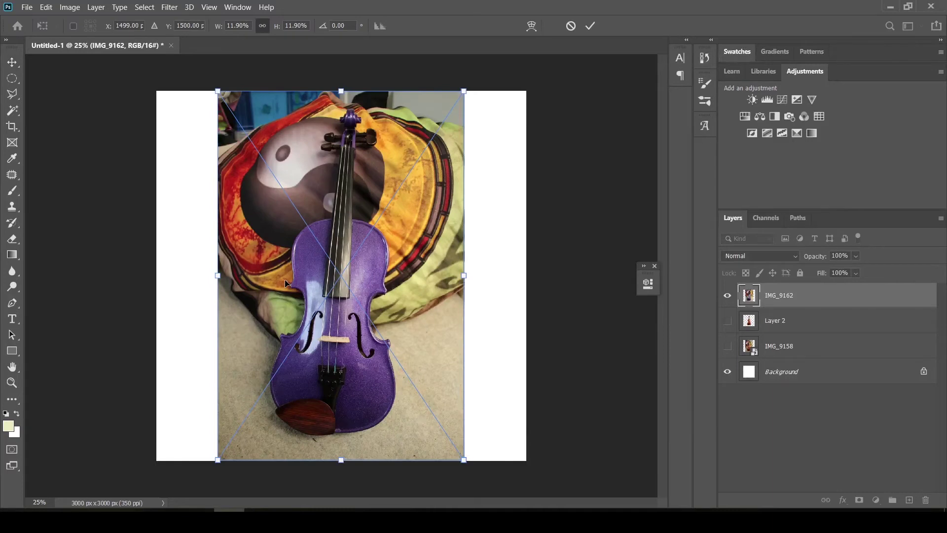
pyautogui.click(13, 63)
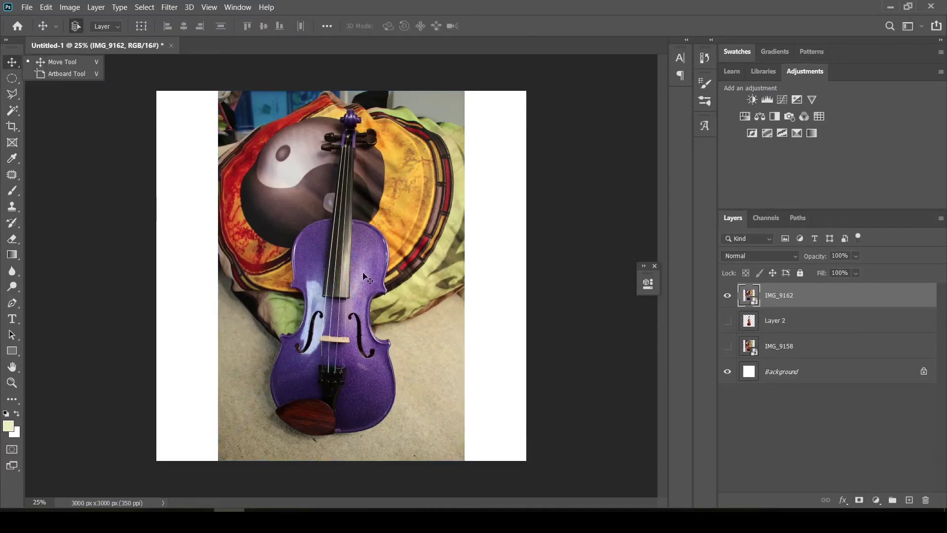
pyautogui.click(11, 100)
pyautogui.hotkey('ctrl', '+')
pyautogui.hotkey('ctrl', '+')
pyautogui.hotkey('ctrl', '+')
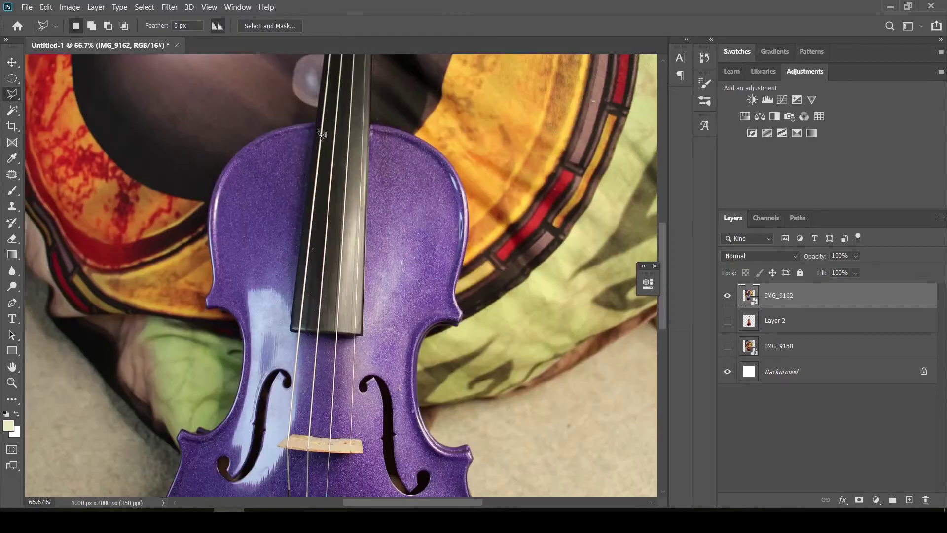
# Step: Outline the purple violin's left edge, bottom and right side with Polygonal Lasso points
pyautogui.click(212, 124)
pyautogui.click(242, 347)
pyautogui.click(200, 427)
pyautogui.click(176, 438)
pyautogui.scroll(-3, 176, 438)
pyautogui.click(153, 346)
pyautogui.click(168, 425)
pyautogui.click(466, 412)
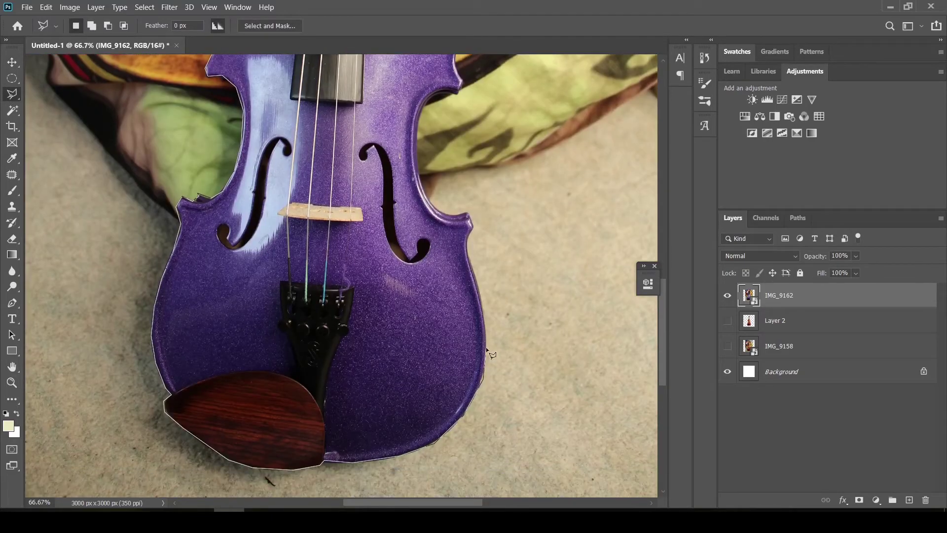
pyautogui.click(486, 367)
pyautogui.click(471, 261)
pyautogui.click(419, 178)
pyautogui.click(466, 81)
# Step: Trace around the violin's neck, pegs and scroll head, then close the selection
pyautogui.scroll(6, 416, 146)
pyautogui.click(381, 107)
pyautogui.click(407, 108)
pyautogui.click(419, 120)
pyautogui.click(434, 79)
pyautogui.scroll(5, 404, 99)
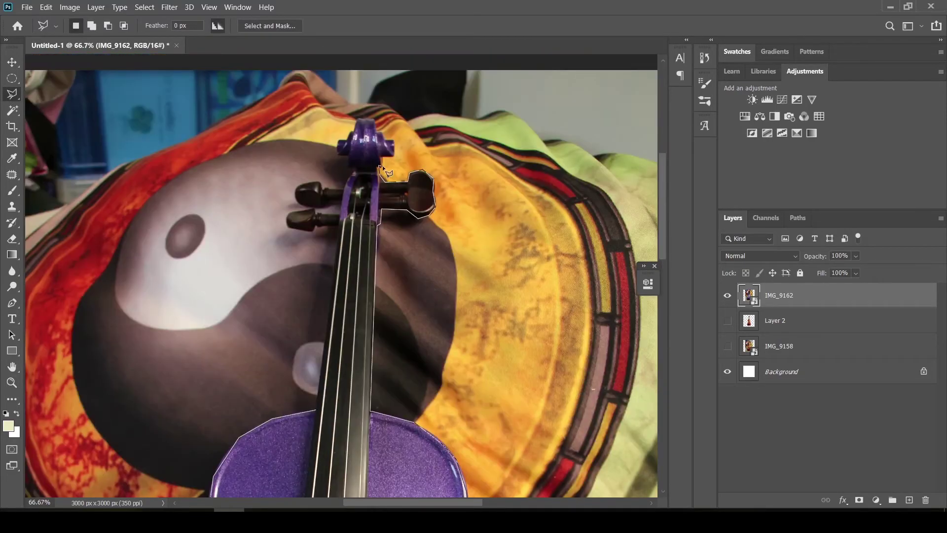
pyautogui.click(363, 119)
pyautogui.click(340, 148)
pyautogui.click(296, 190)
pyautogui.click(288, 224)
pyautogui.click(341, 222)
pyautogui.hotkey('ctrl', '-')
pyautogui.hotkey('ctrl', '-')
pyautogui.hotkey('ctrl', '-')
pyautogui.press('Return')
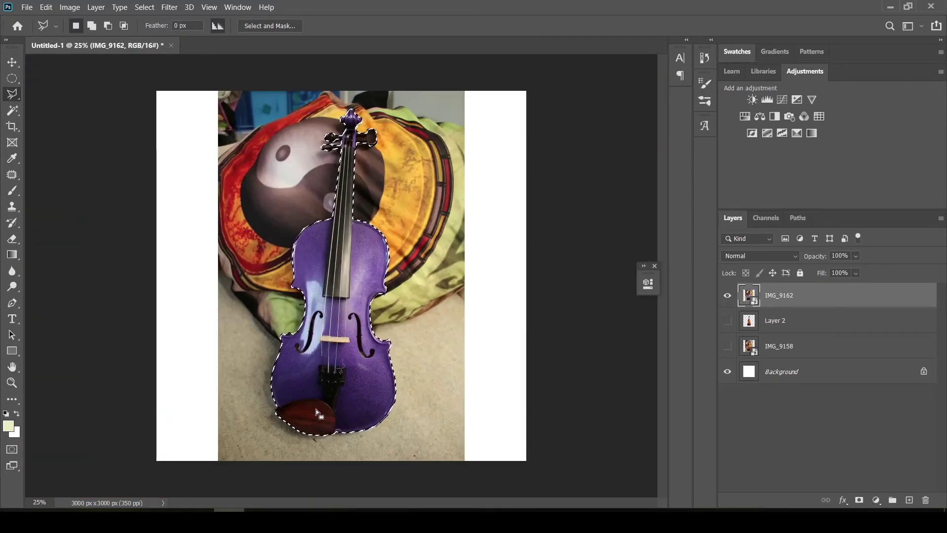
# Step: Copy the selected purple violin to a new layer and hide photo IMG_9162
pyautogui.rightClick(342, 348)
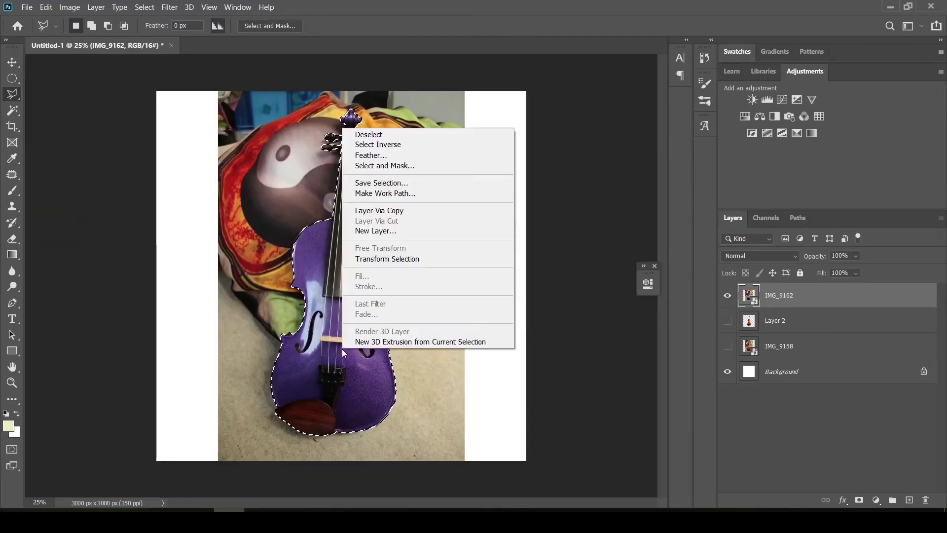
pyautogui.click(410, 211)
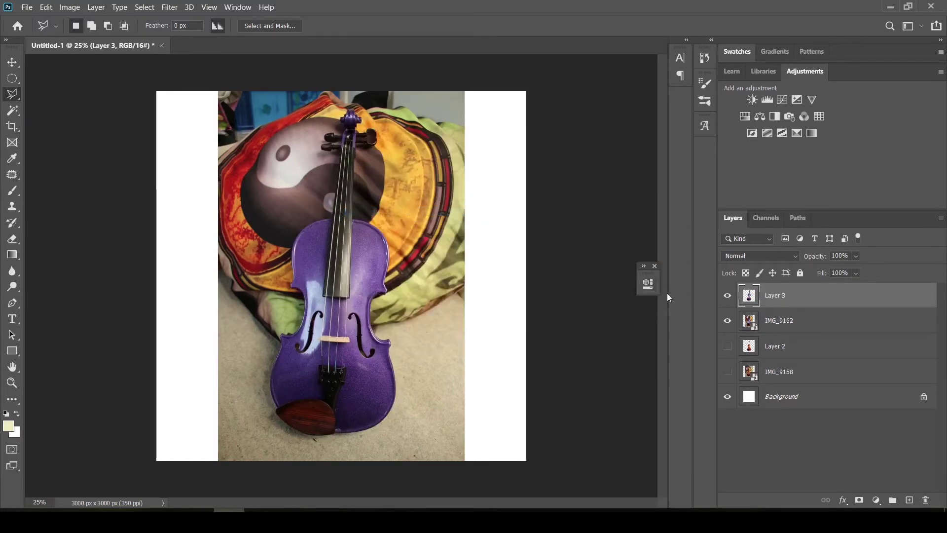
pyautogui.click(729, 320)
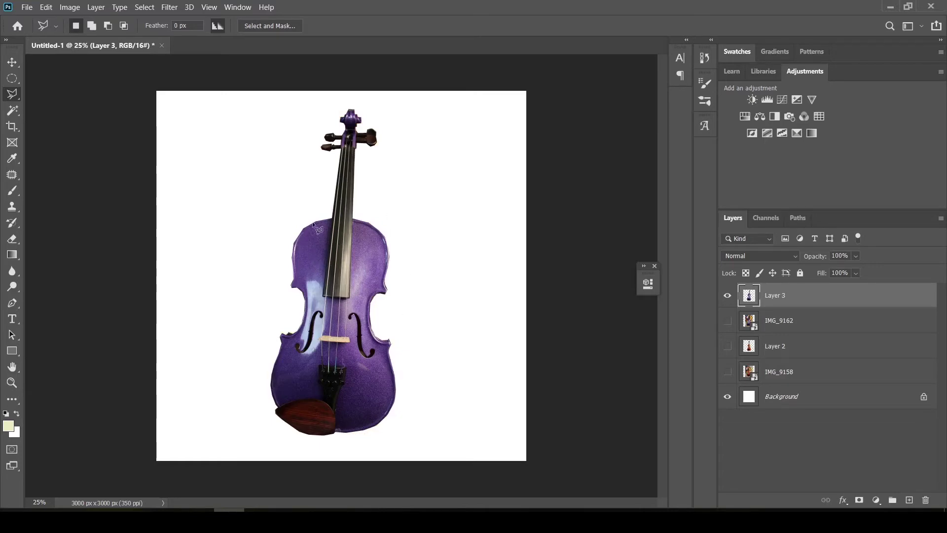
# Step: Outline the leftover background between the pegs and beside the right peg
pyautogui.scroll(6, 309, 236)
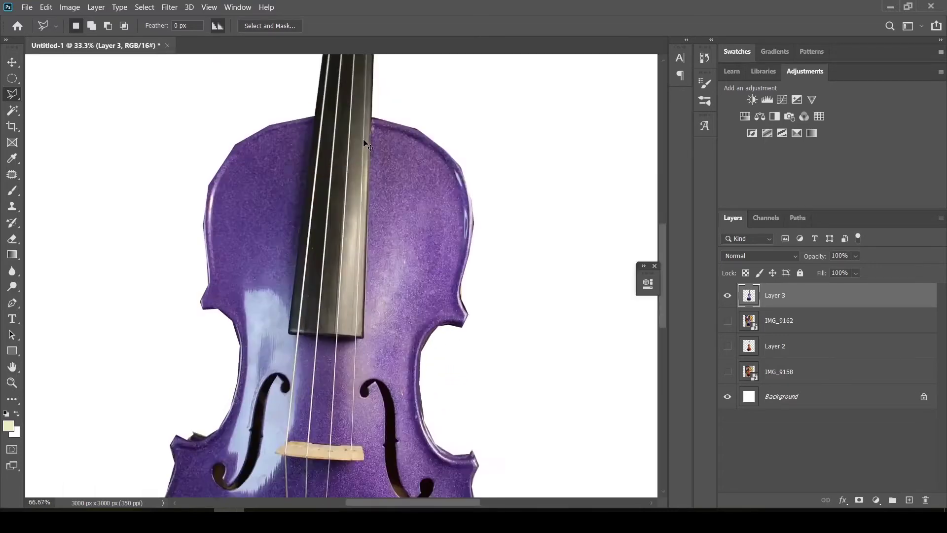
pyautogui.click(466, 184)
pyautogui.click(541, 177)
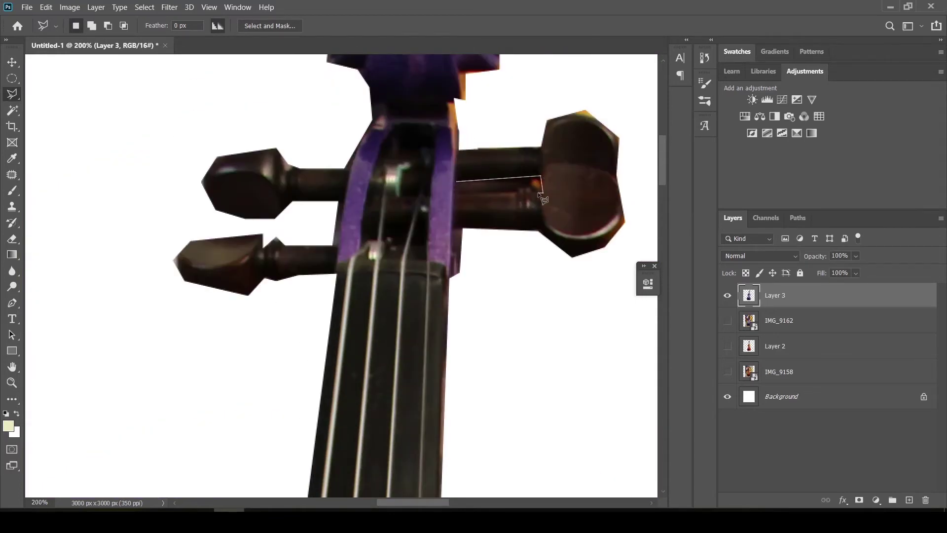
pyautogui.click(542, 192)
pyautogui.click(528, 190)
pyautogui.click(465, 192)
pyautogui.click(466, 183)
pyautogui.click(573, 113)
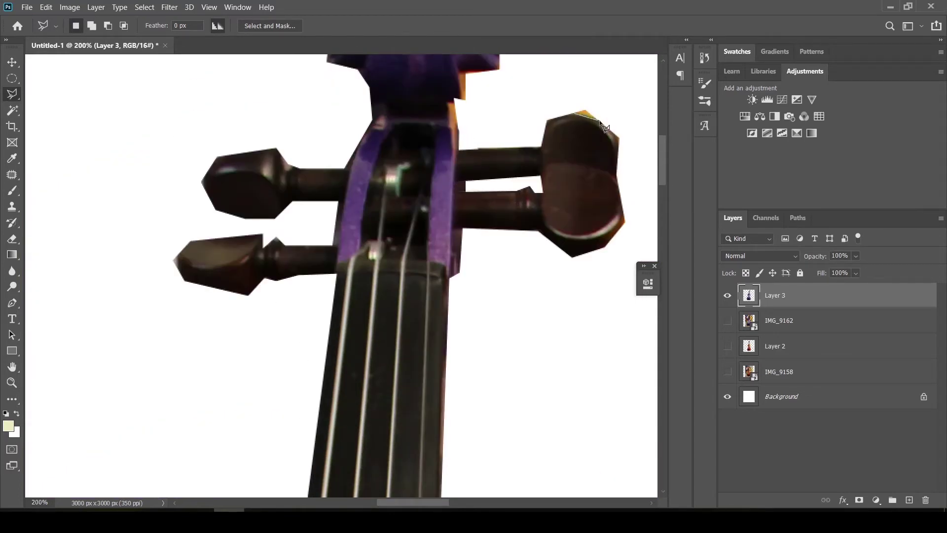
pyautogui.click(601, 107)
pyautogui.click(601, 120)
# Step: Hide the purple violin's Layer 3 and return to the Cover Art folder
pyautogui.scroll(-5, 531, 340)
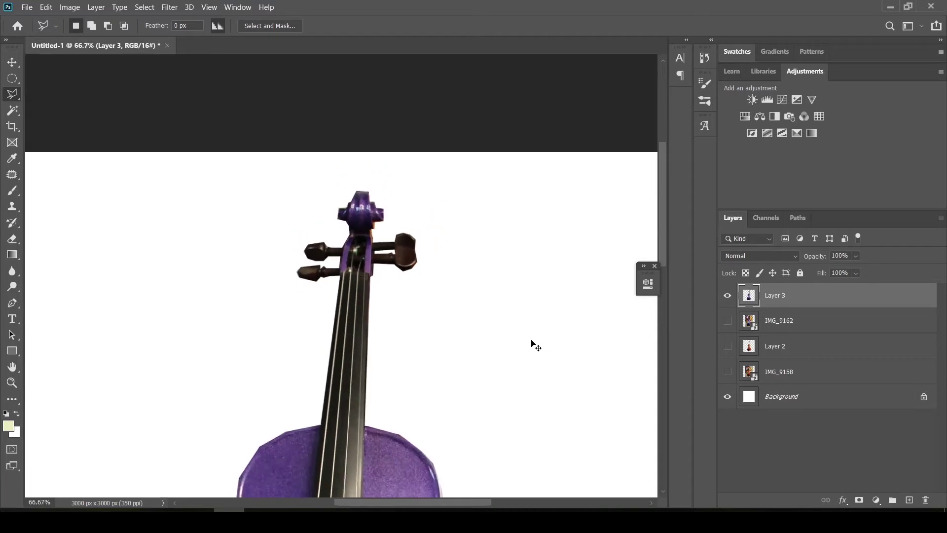
pyautogui.scroll(-1, 535, 345)
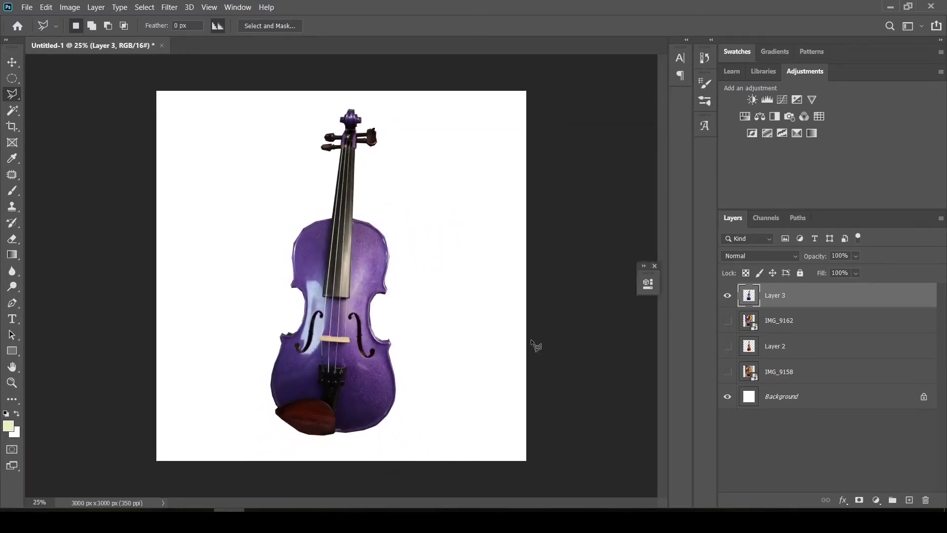
pyautogui.click(11, 64)
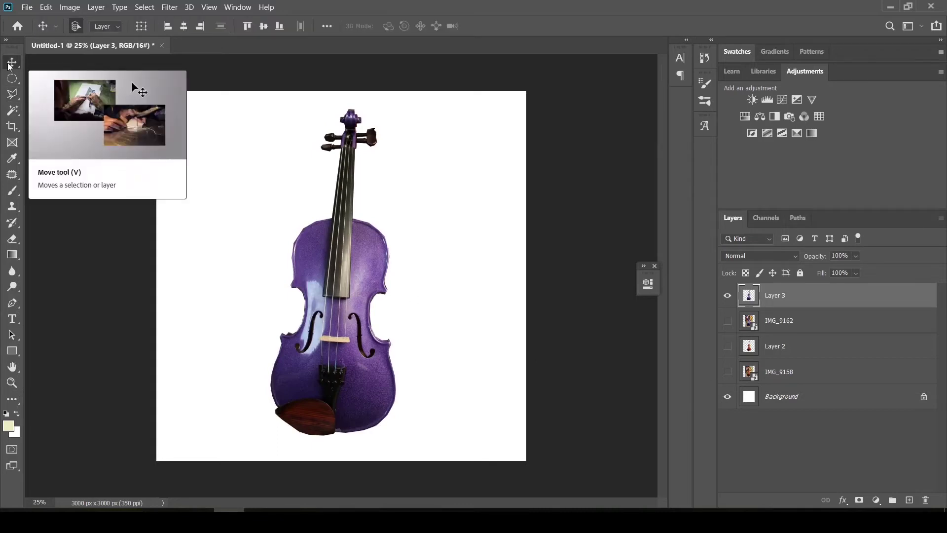
pyautogui.click(227, 84)
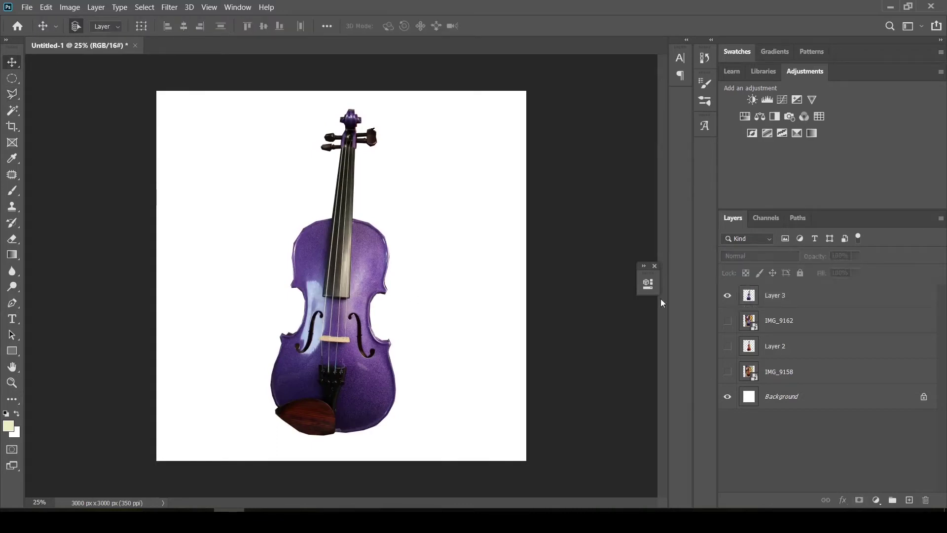
pyautogui.click(727, 296)
pyautogui.hotkey('alt', 'Tab')
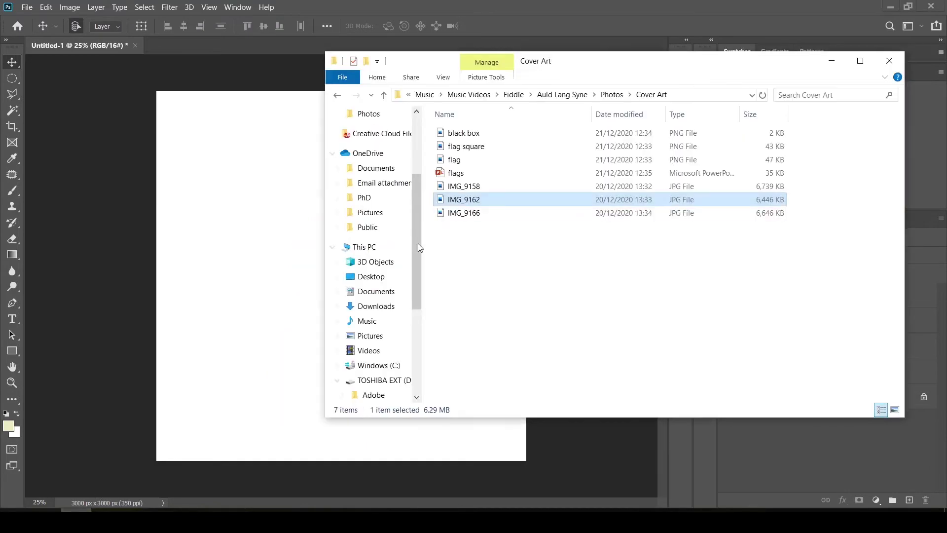
# Step: Place photo IMG_9166, shift it down and left, and commit it
pyautogui.moveTo(484, 213); pyautogui.dragTo(281, 279)
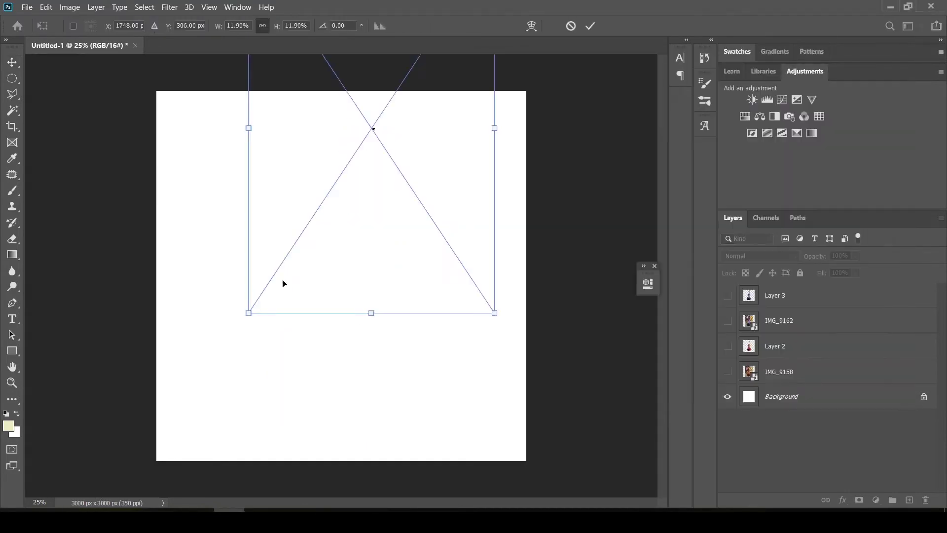
pyautogui.moveTo(393, 182); pyautogui.dragTo(368, 327)
pyautogui.click(13, 63)
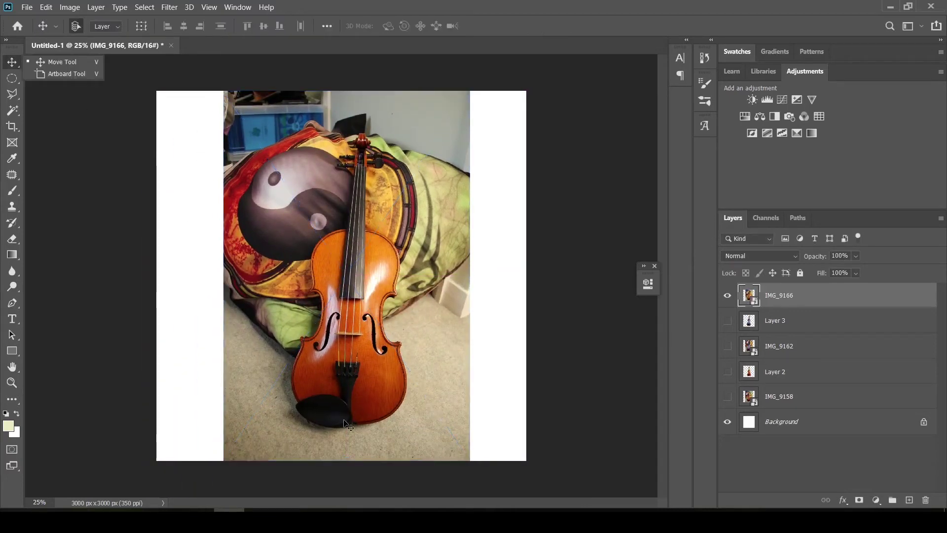
# Step: Lasso the orange violin to cut it onto Layer 4 with IMG_9166 hidden
pyautogui.hotkey('ctrl', '+')
pyautogui.hotkey('ctrl', '+')
pyautogui.hotkey('ctrl', '+')
pyautogui.hotkey('ctrl', '+')
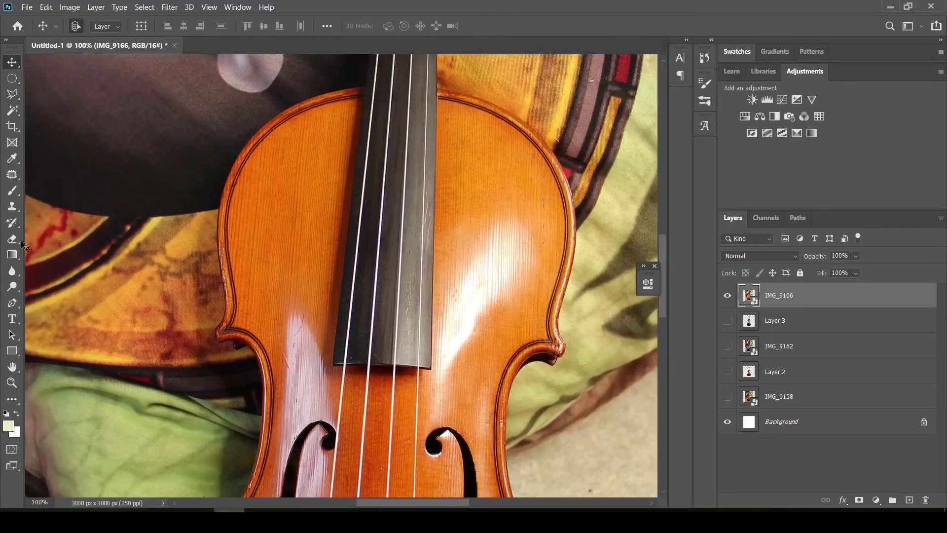
pyautogui.click(13, 94)
pyautogui.moveTo(365, 87)
pyautogui.mouseDown()
pyautogui.moveTo(235, 159)
pyautogui.moveTo(269, 392)
pyautogui.moveTo(182, 483)
pyautogui.moveTo(148, 493)
pyautogui.moveTo(301, 485)
pyautogui.moveTo(604, 316)
pyautogui.moveTo(535, 134)
pyautogui.moveTo(553, 60)
pyautogui.moveTo(577, 52)
pyautogui.moveTo(455, 70)
pyautogui.moveTo(476, 121)
pyautogui.moveTo(473, 74)
pyautogui.moveTo(454, 64)
pyautogui.moveTo(342, 176)
pyautogui.moveTo(375, 227)
pyautogui.mouseUp()
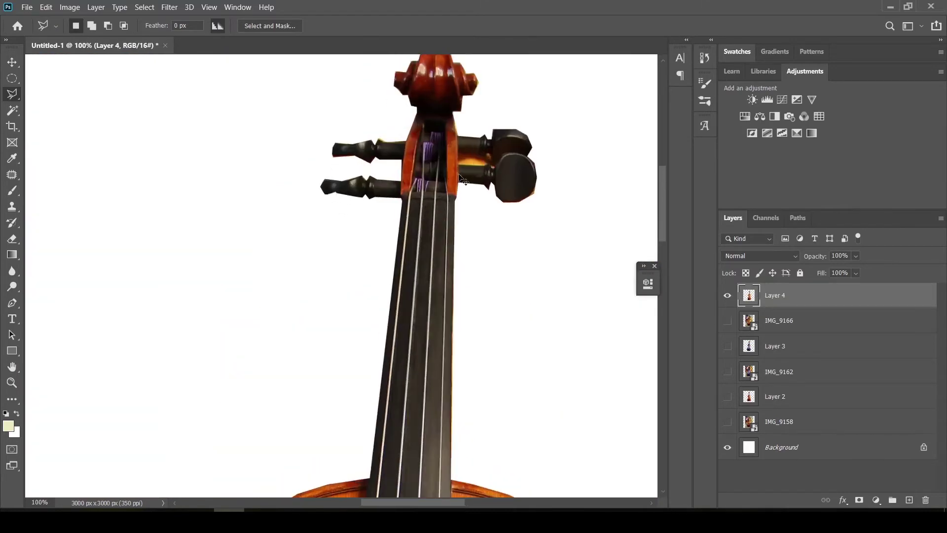
pyautogui.scroll(2, 463, 180)
pyautogui.scroll(-5, 423, 138)
pyautogui.press('v')
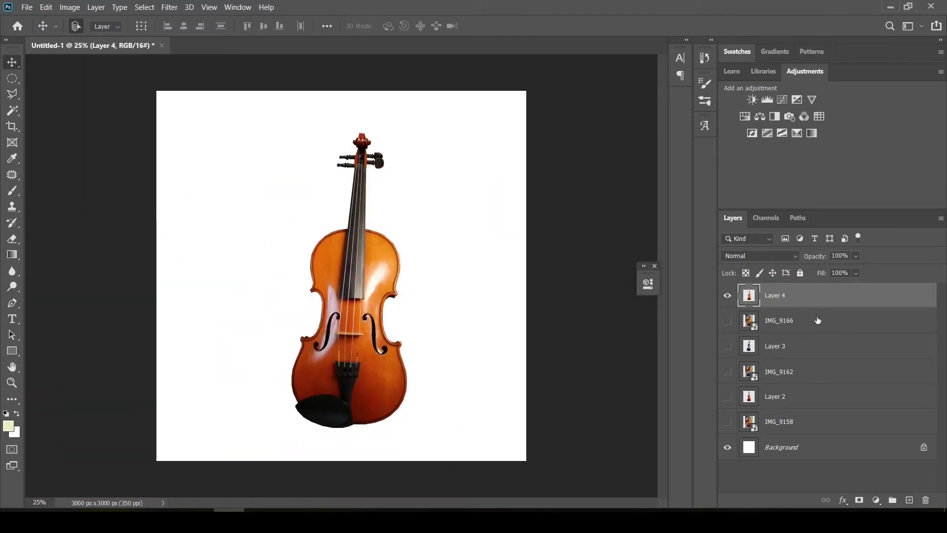
# Step: Reorder the layer stack and unhide the red and purple violin layers
pyautogui.moveTo(818, 320); pyautogui.dragTo(813, 357)
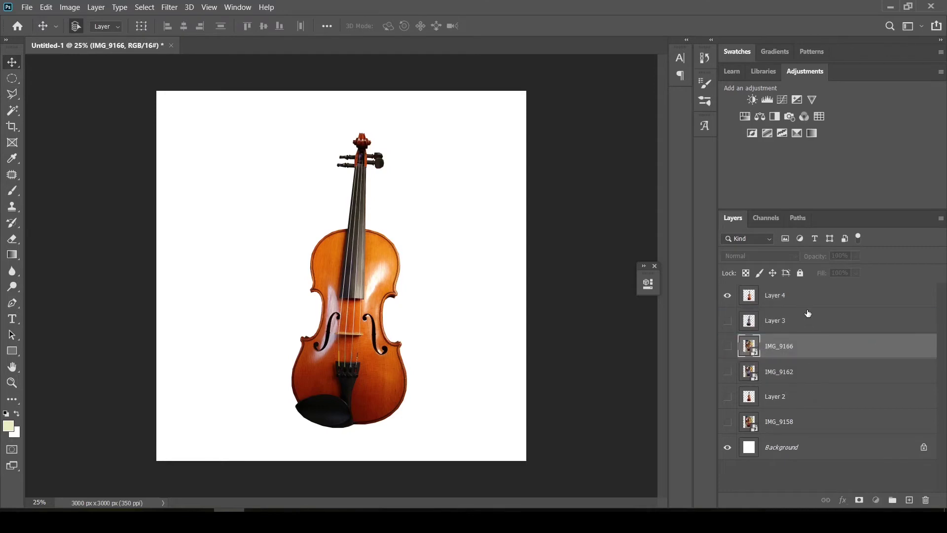
pyautogui.moveTo(777, 397); pyautogui.dragTo(737, 327)
pyautogui.click(728, 321)
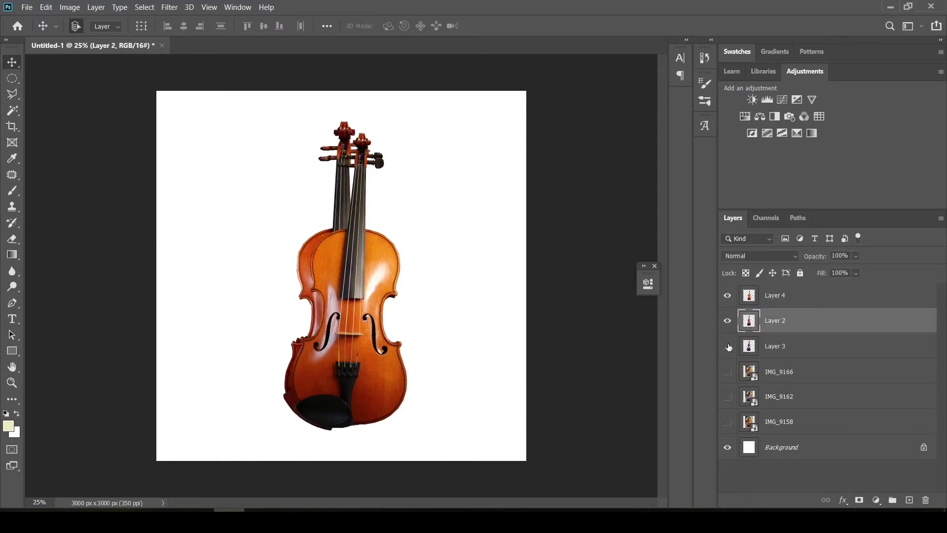
pyautogui.click(728, 346)
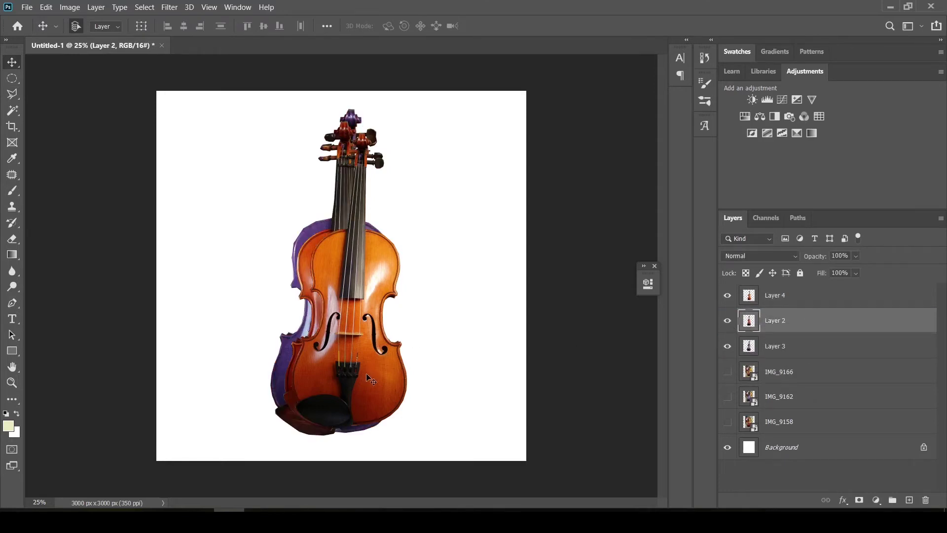
# Step: Arrange the red violin left, purple right, and the orange violin in front between them
pyautogui.moveTo(369, 373); pyautogui.dragTo(430, 371)
pyautogui.moveTo(333, 376); pyautogui.dragTo(229, 370)
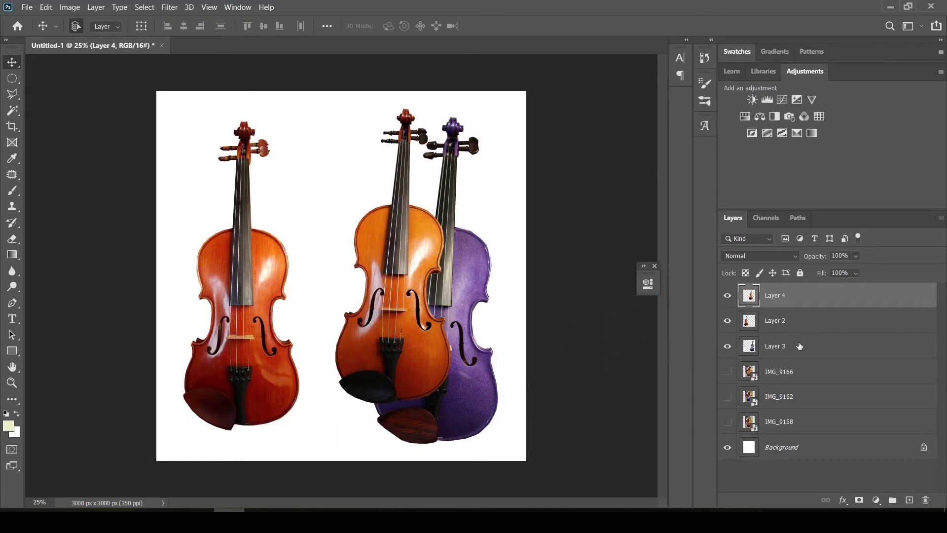
pyautogui.moveTo(800, 346); pyautogui.dragTo(799, 293)
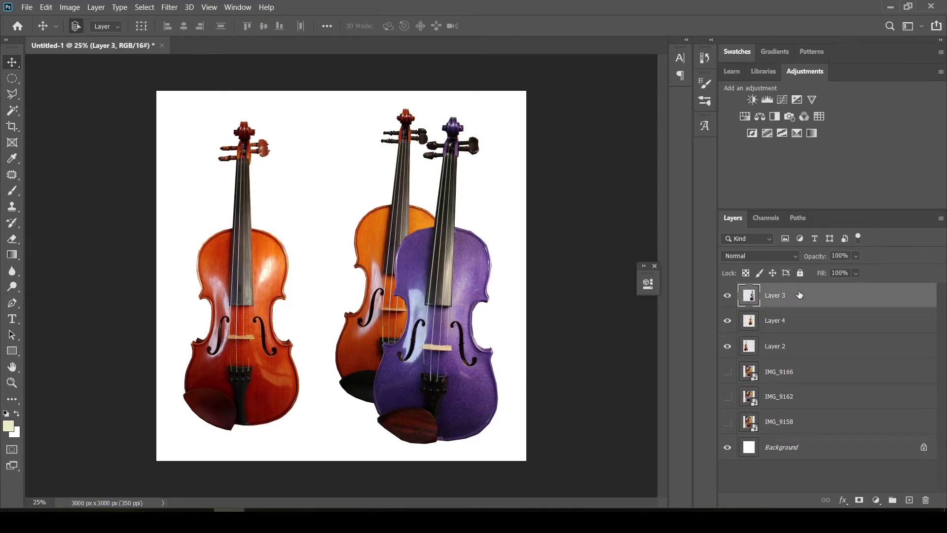
pyautogui.moveTo(800, 295); pyautogui.dragTo(802, 330)
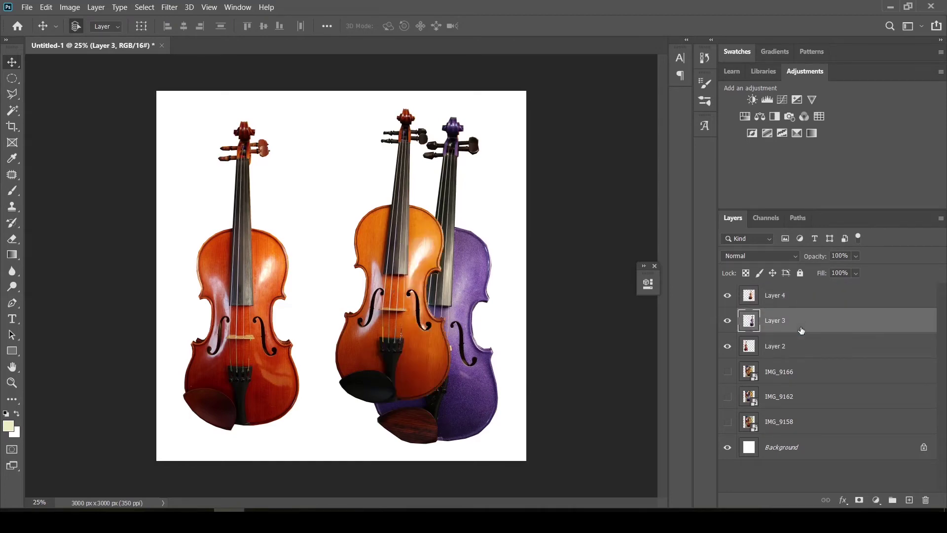
pyautogui.moveTo(403, 352); pyautogui.dragTo(345, 343)
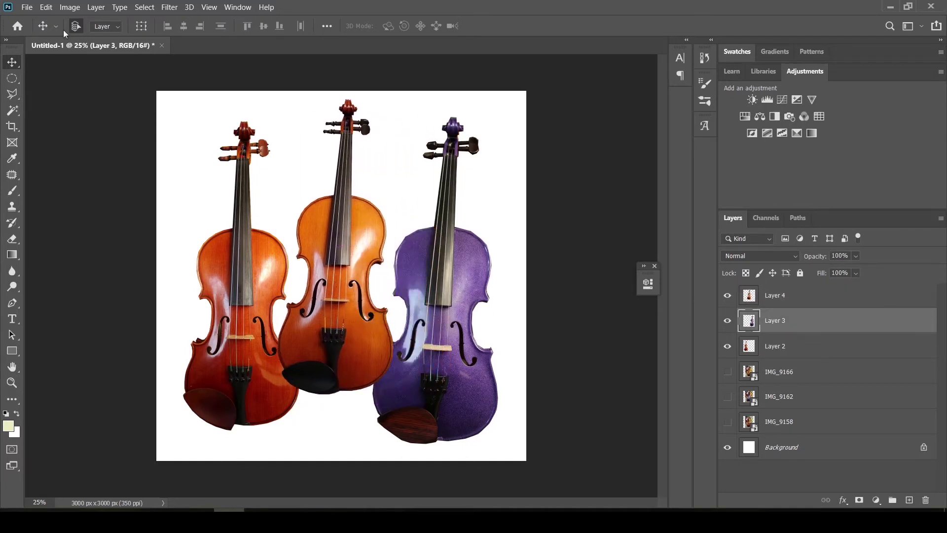
# Step: Rotate the purple violin so it tilts outward to the right
pyautogui.click(45, 8)
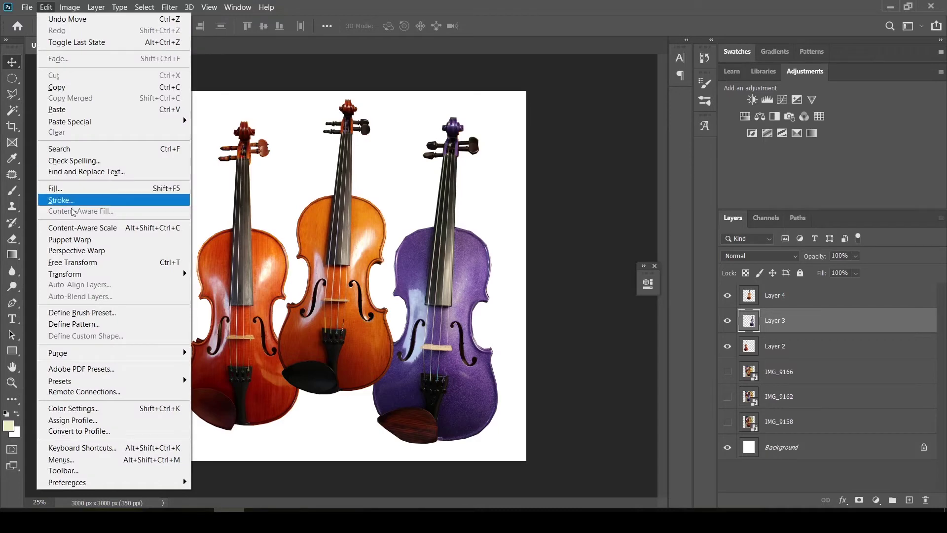
pyautogui.moveTo(134, 272)
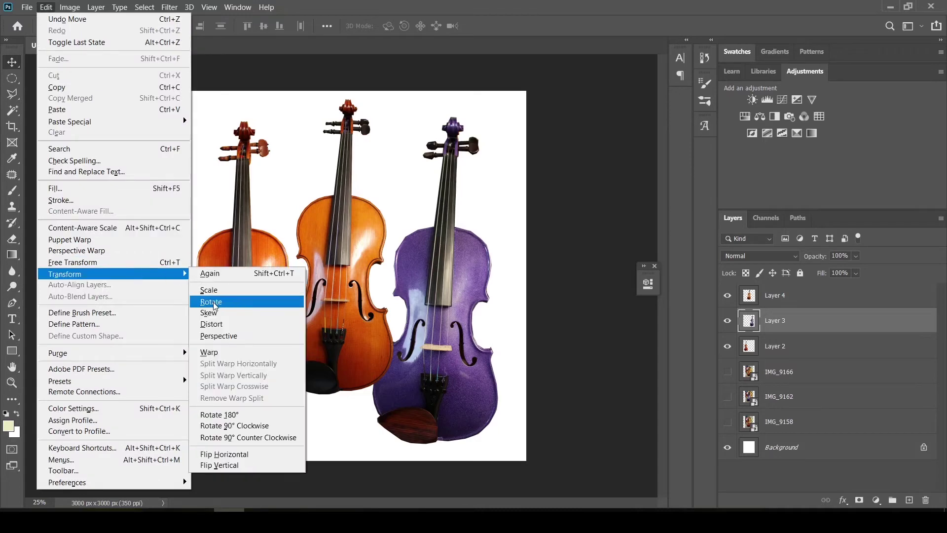
pyautogui.click(216, 303)
pyautogui.moveTo(364, 108); pyautogui.dragTo(554, 154)
pyautogui.press('Return')
# Step: Tilt the left violin and scale the middle violin to 107%, nudging it up-left
pyautogui.hotkey('alt', '[')
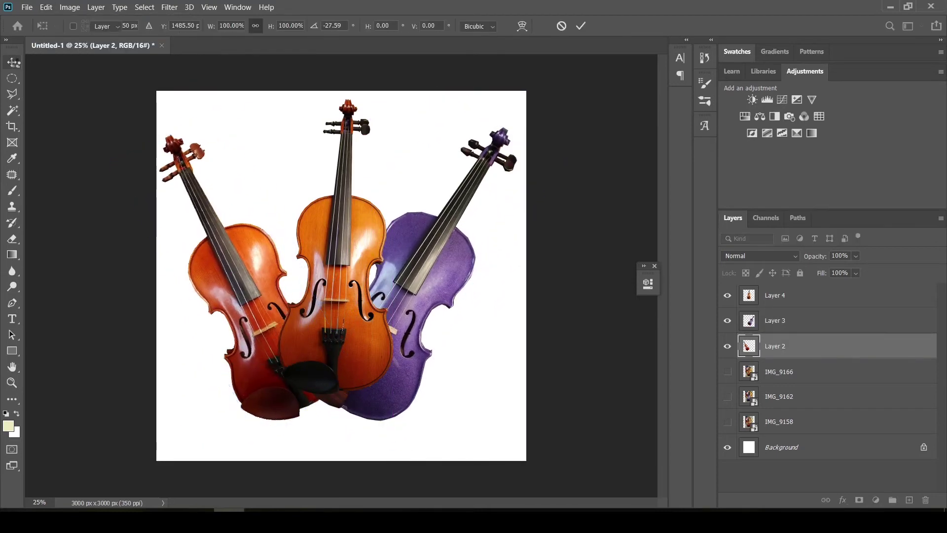
pyautogui.hotkey('alt', ']')
pyautogui.hotkey('ctrl', 't')
pyautogui.press('Return')
pyautogui.hotkey('alt', ']')
pyautogui.hotkey('ctrl', 't')
pyautogui.moveTo(339, 396); pyautogui.dragTo(333, 391)
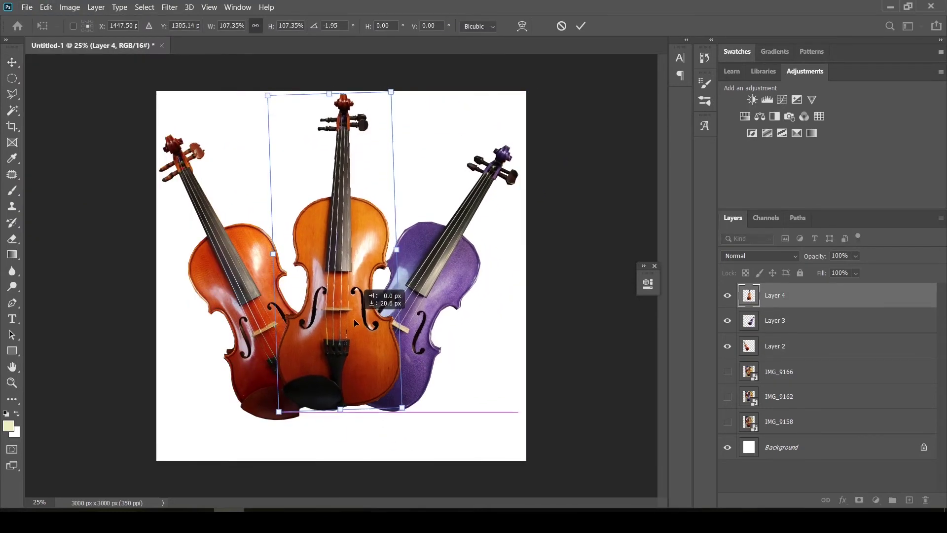
pyautogui.press('Return')
# Step: Fine-tune the purple violin's position and switch to the Cover Art folder
pyautogui.hotkey('alt', '[')
pyautogui.hotkey('ctrl', 't')
pyautogui.moveTo(444, 345); pyautogui.dragTo(449, 352)
pyautogui.press('Return')
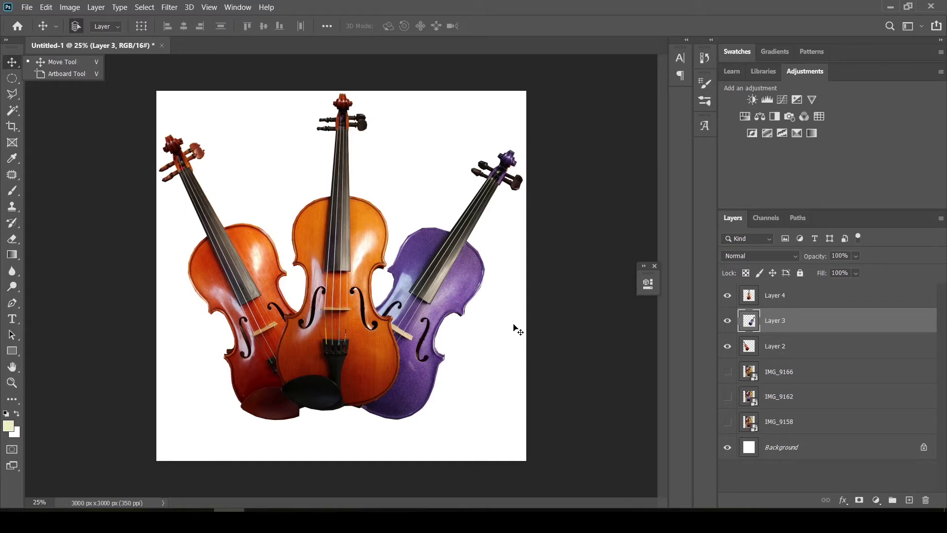
pyautogui.hotkey('alt', 'Tab')
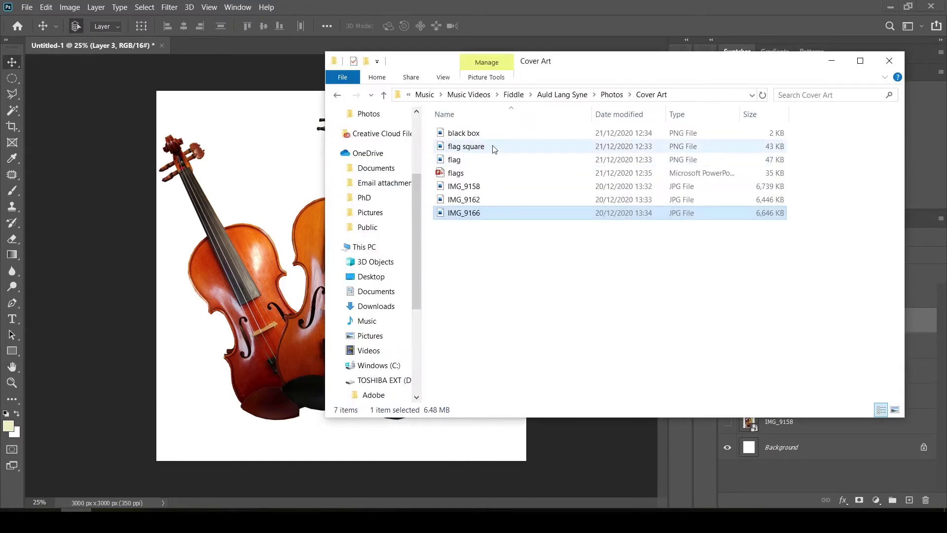
# Step: Place black box.png, stretch it over the whole square, and move its layer behind the violins
pyautogui.moveTo(497, 133); pyautogui.dragTo(280, 198)
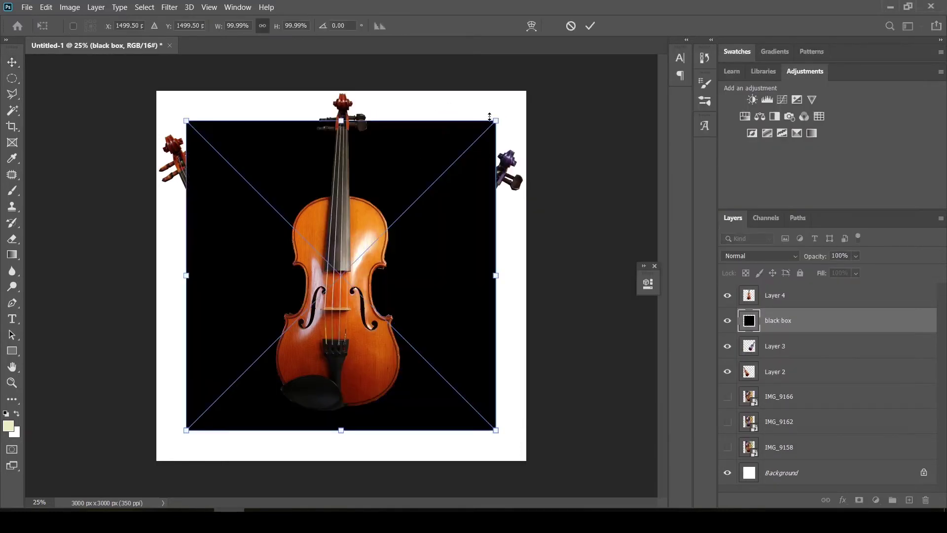
pyautogui.moveTo(495, 120); pyautogui.dragTo(527, 90)
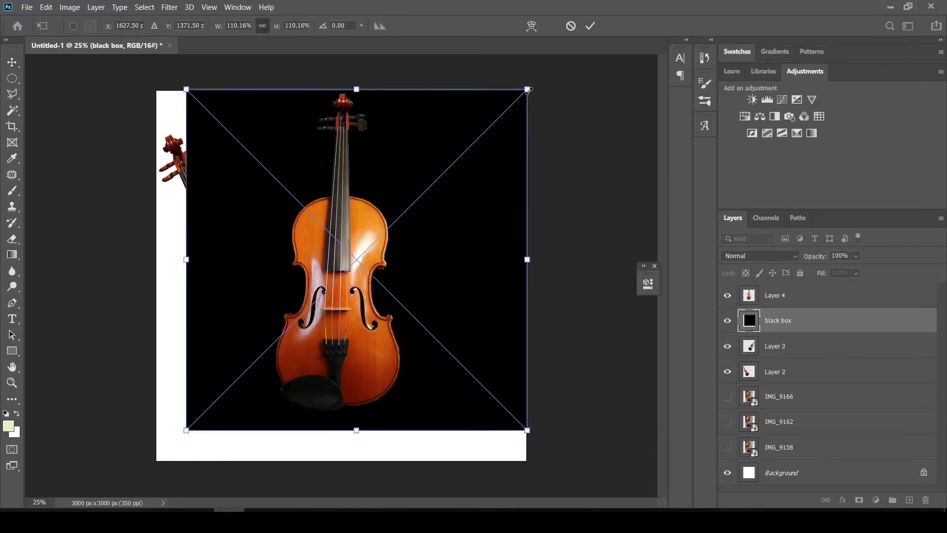
pyautogui.moveTo(186, 430); pyautogui.dragTo(151, 467)
pyautogui.click(12, 62)
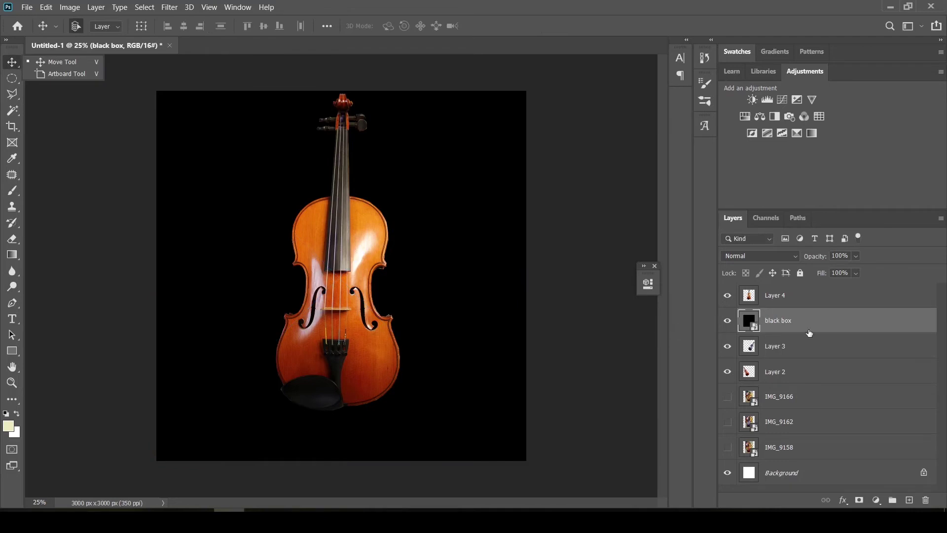
pyautogui.moveTo(815, 318); pyautogui.dragTo(814, 382)
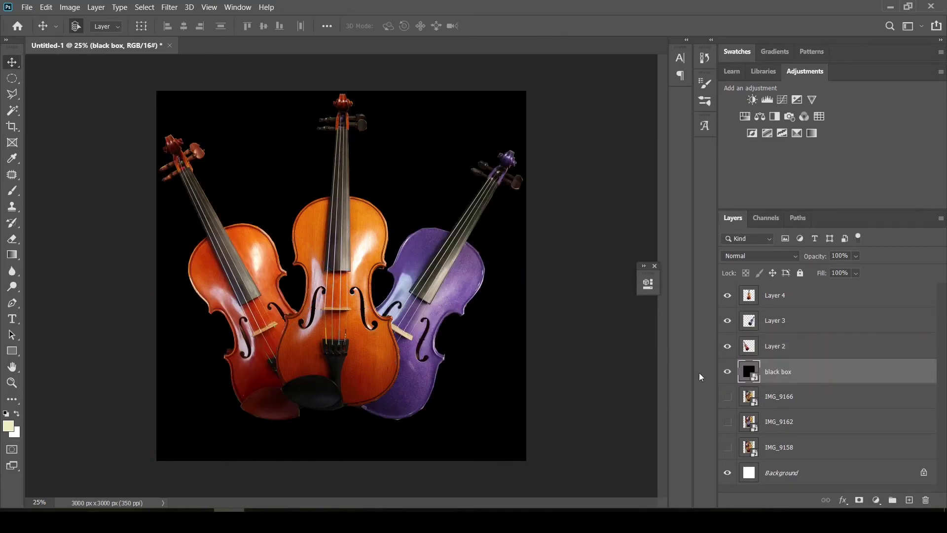
# Step: Select the three violin layers, Layer 4 through Layer 2, and drag them down together
pyautogui.click(811, 295)
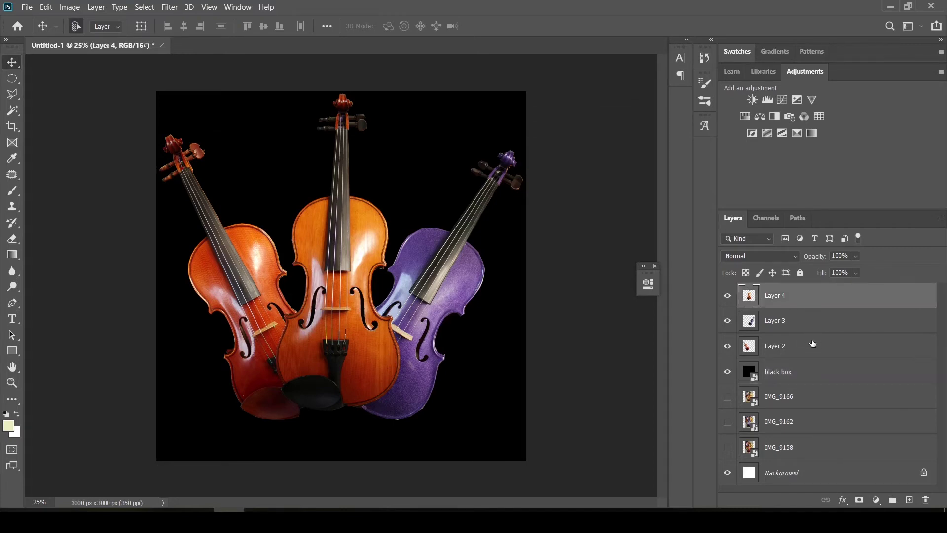
pyautogui.keyDown('shift'); pyautogui.click(813, 344); pyautogui.keyUp('shift')
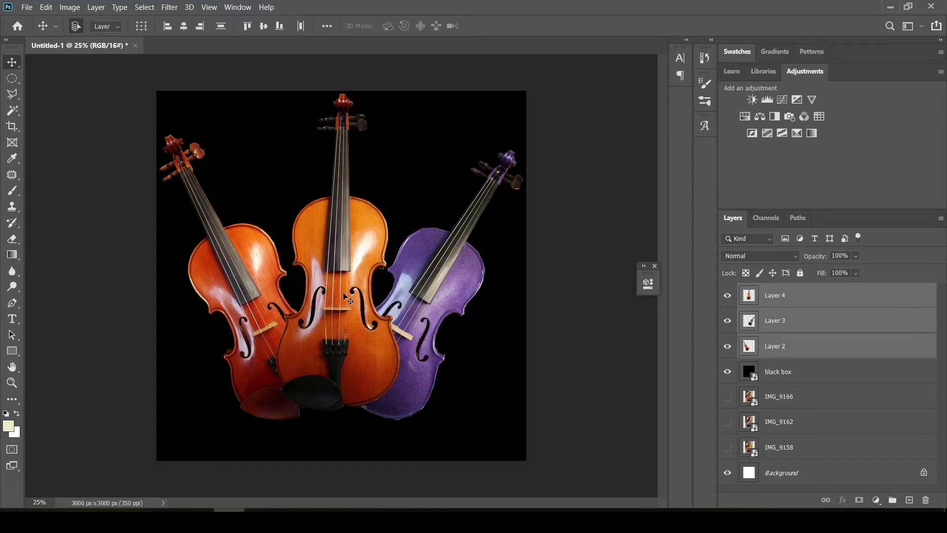
pyautogui.moveTo(343, 295); pyautogui.dragTo(344, 307)
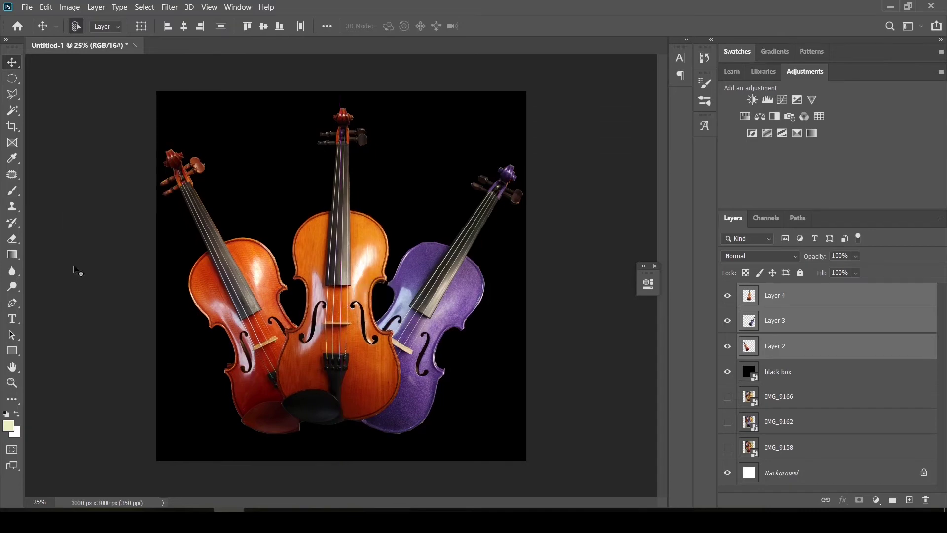
# Step: Bring flag square.png onto the canvas, stretch it to fill, and move it behind the violins
pyautogui.click(76, 479)
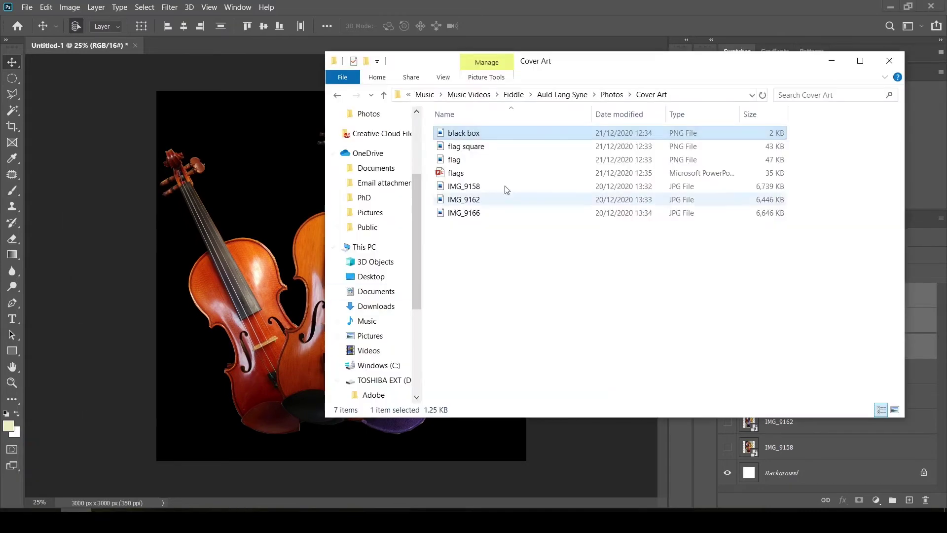
pyautogui.click(531, 141)
pyautogui.click(265, 193)
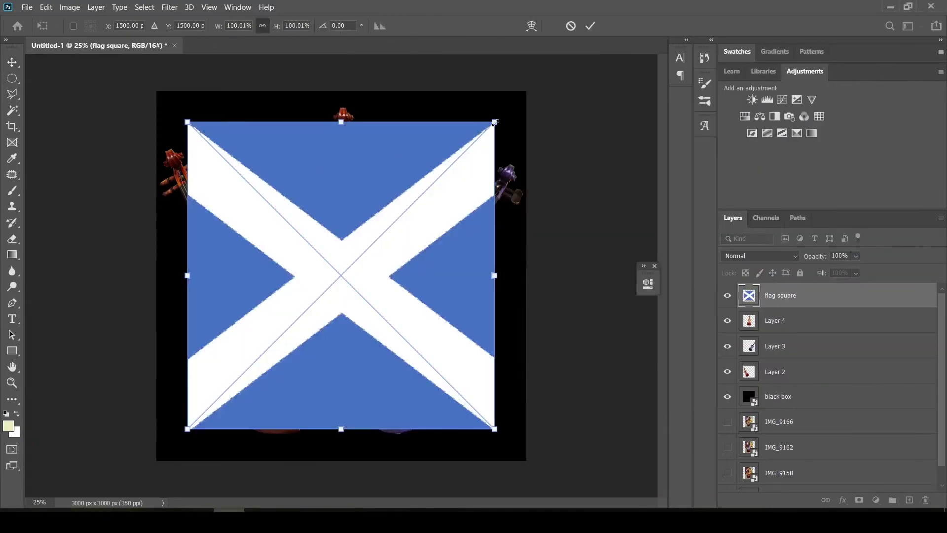
pyautogui.moveTo(497, 120); pyautogui.dragTo(527, 90)
pyautogui.moveTo(187, 429); pyautogui.dragTo(155, 462)
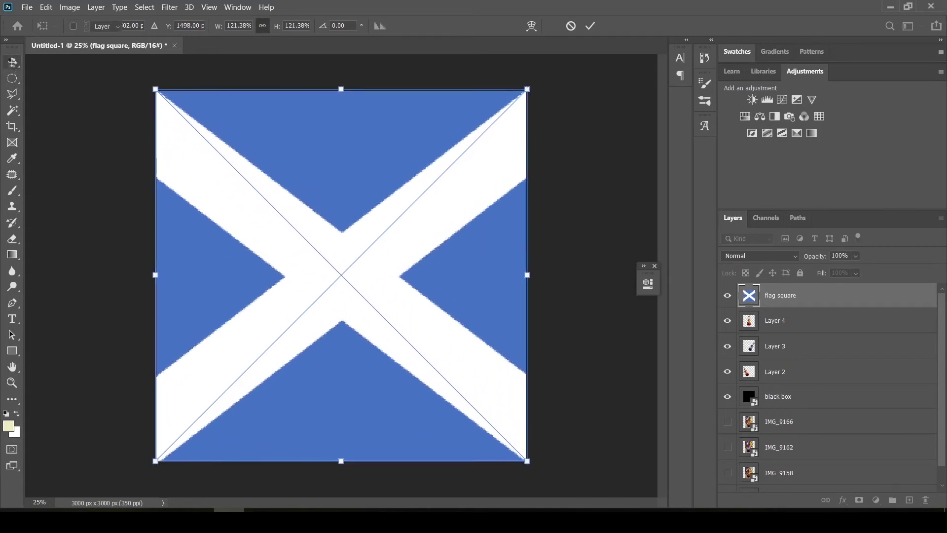
pyautogui.click(11, 62)
pyautogui.moveTo(795, 300); pyautogui.dragTo(796, 390)
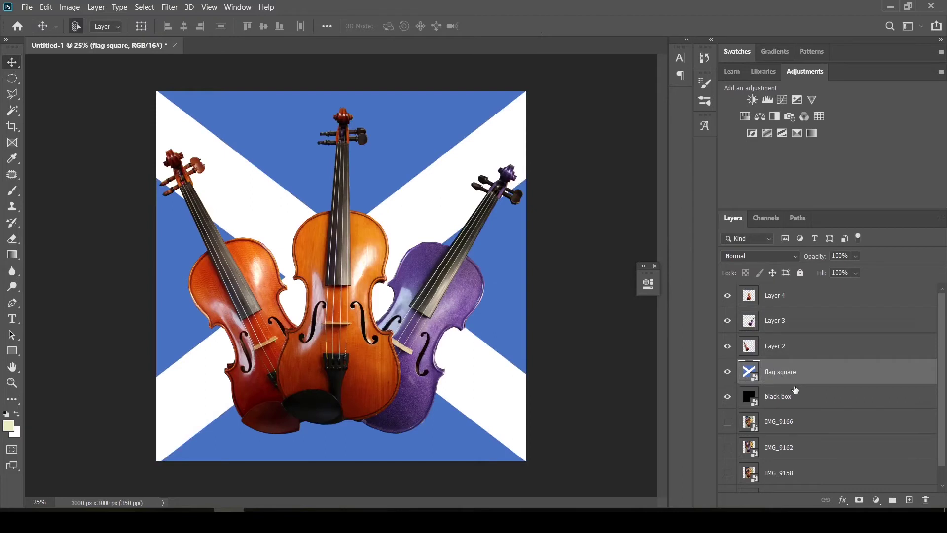
# Step: Toggle the flag layer's visibility to compare, then select the middle violin's layer
pyautogui.click(728, 372)
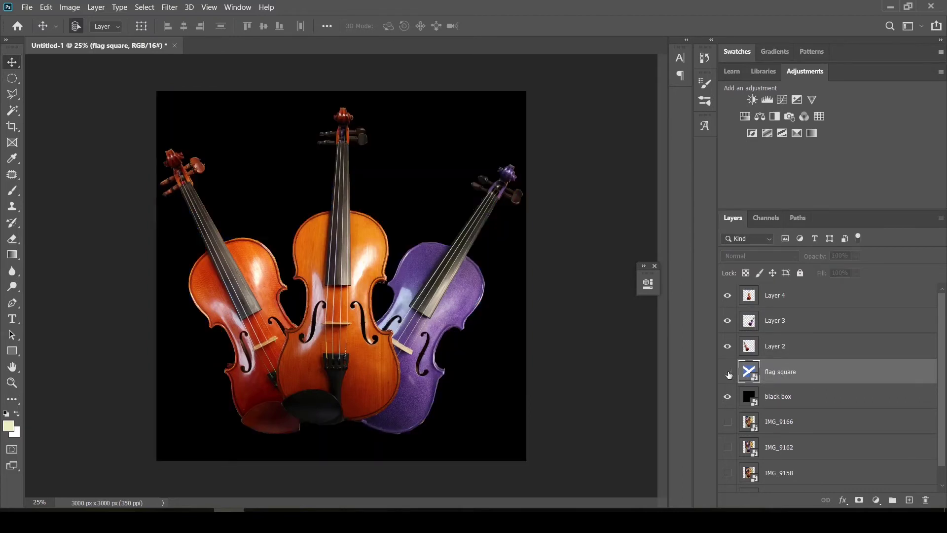
pyautogui.click(728, 372)
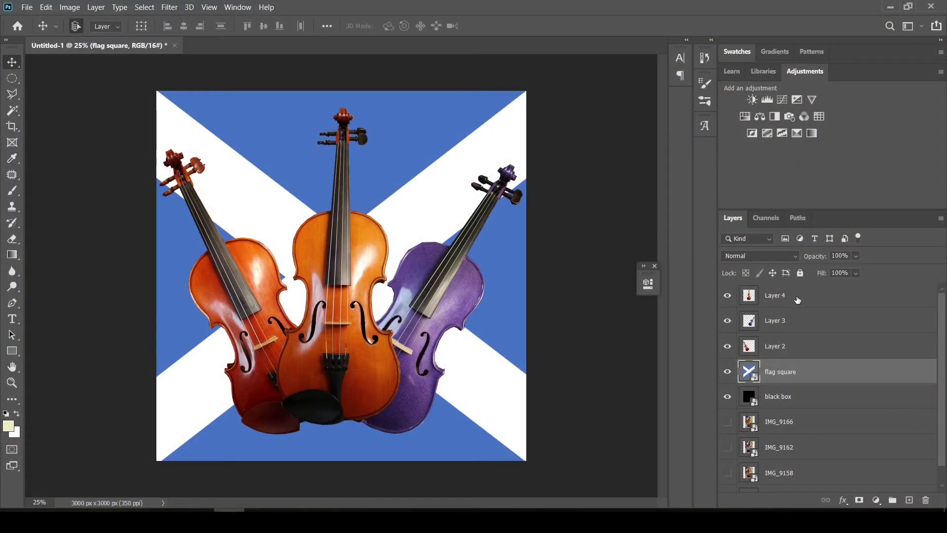
pyautogui.click(798, 299)
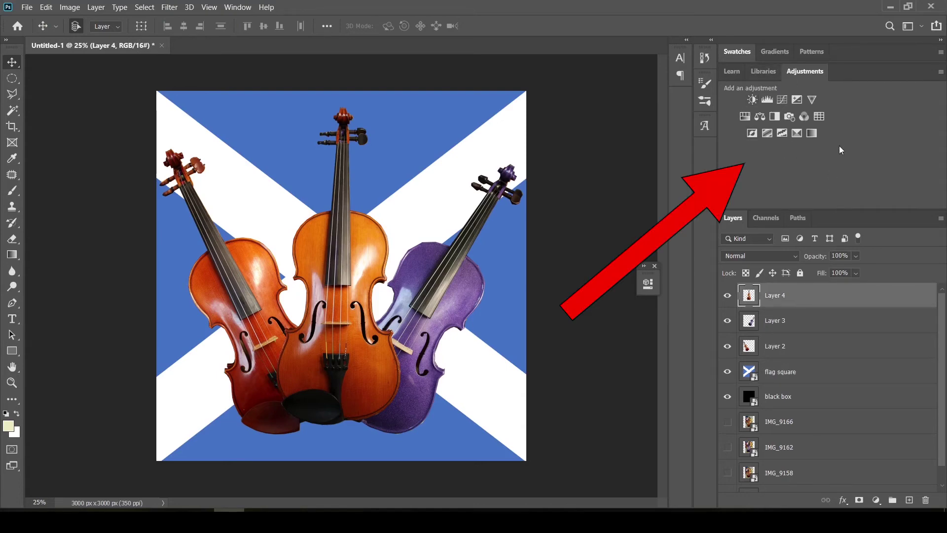
# Step: Clip a Brightness/Contrast adjustment to the middle orange violin with Brightness 35
pyautogui.click(752, 100)
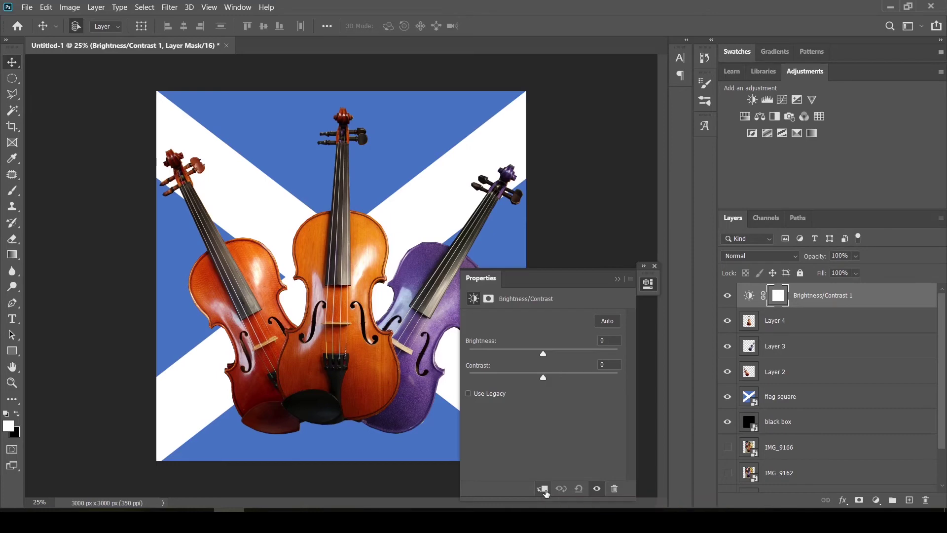
pyautogui.click(544, 489)
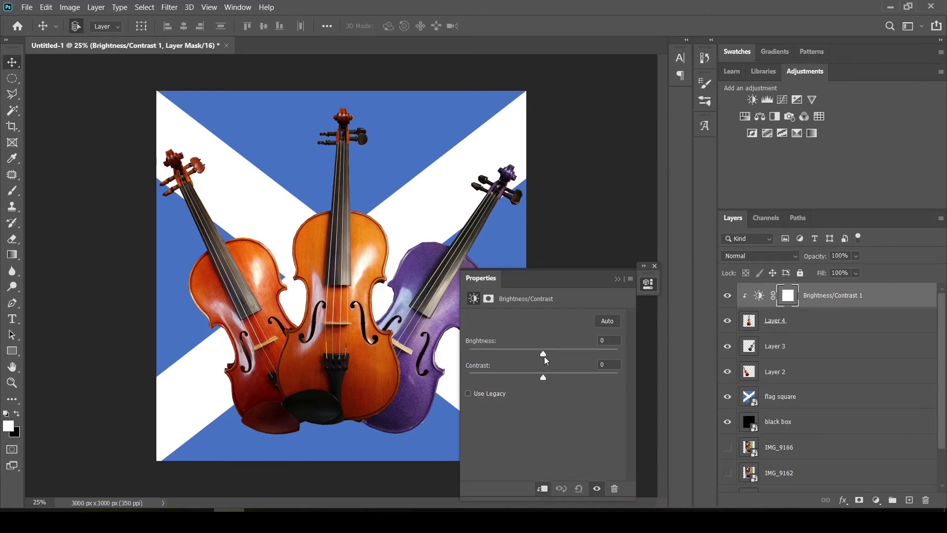
pyautogui.moveTo(541, 353); pyautogui.dragTo(477, 379)
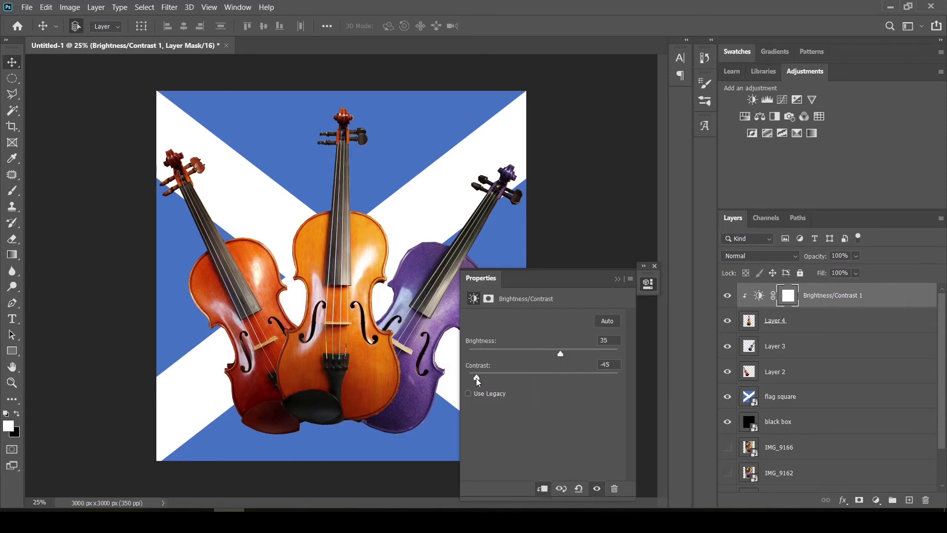
pyautogui.click(617, 279)
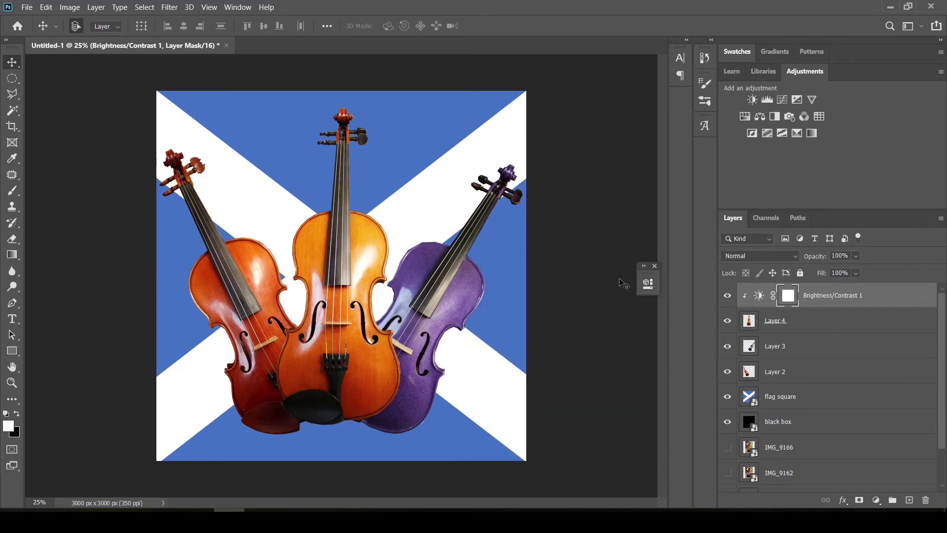
# Step: Clip a Color Balance adjustment to the middle violin with Yellow/Blue midtones at +94
pyautogui.click(761, 121)
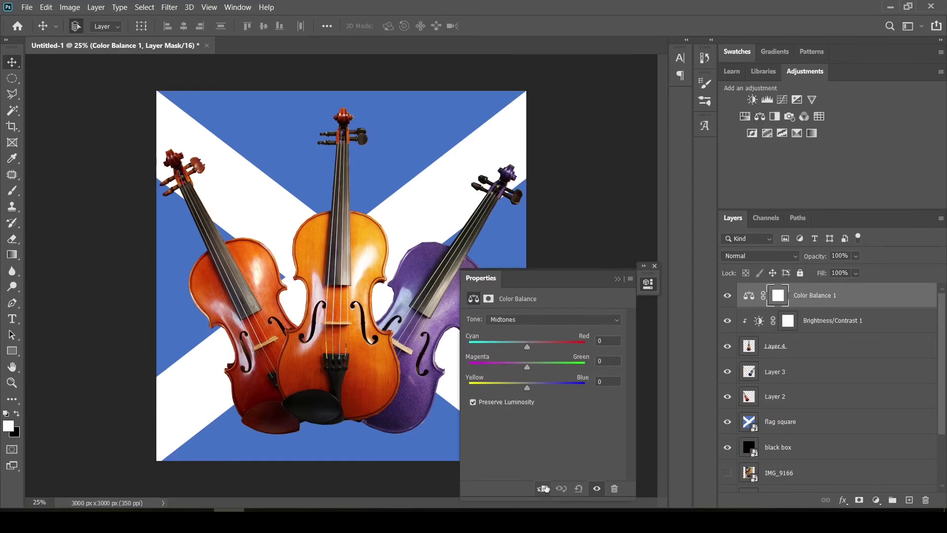
pyautogui.click(542, 488)
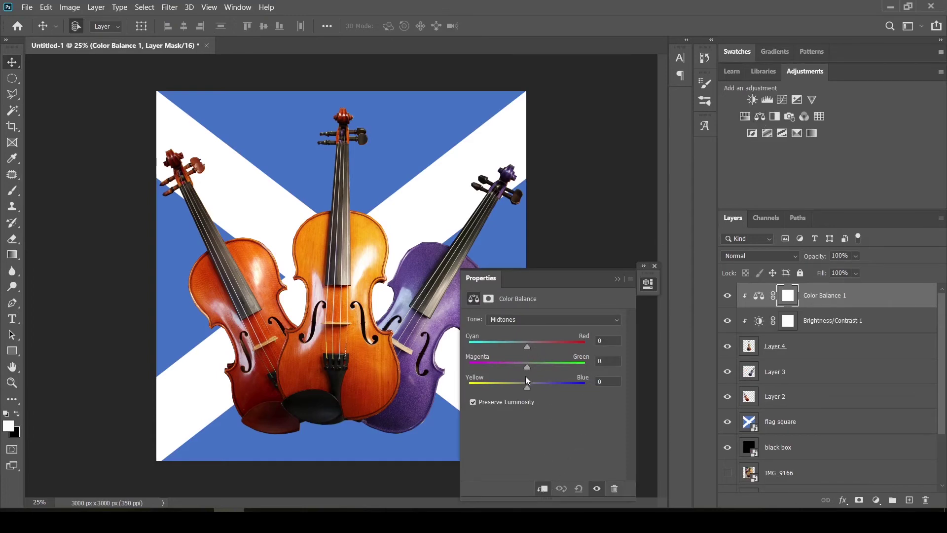
pyautogui.moveTo(526, 386); pyautogui.dragTo(527, 349)
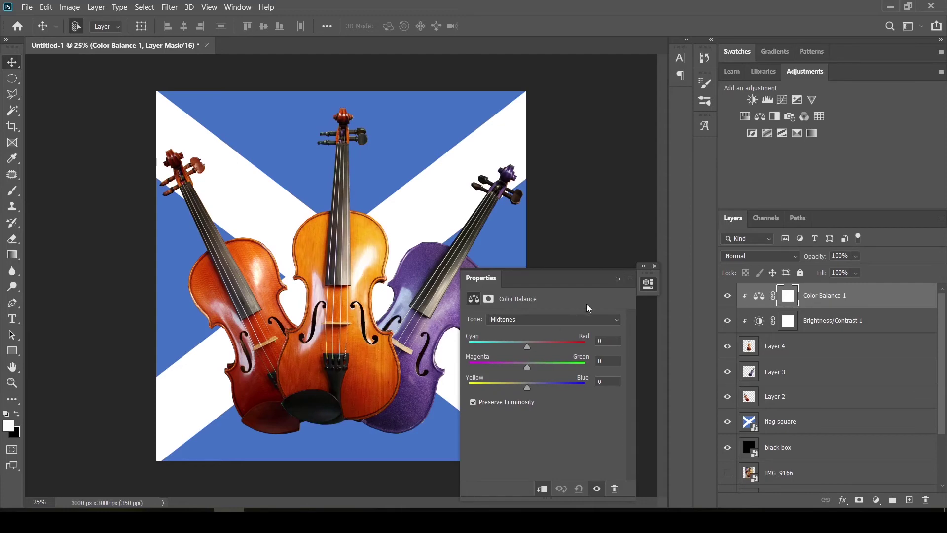
pyautogui.click(618, 279)
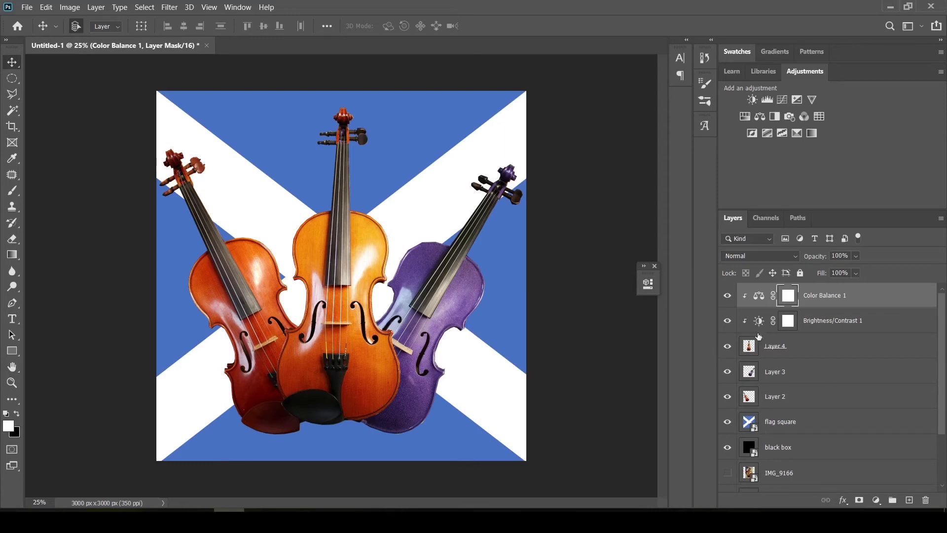
# Step: Compare the violin with Brightness/Contrast 1 hidden and shown, and select that layer
pyautogui.click(725, 324)
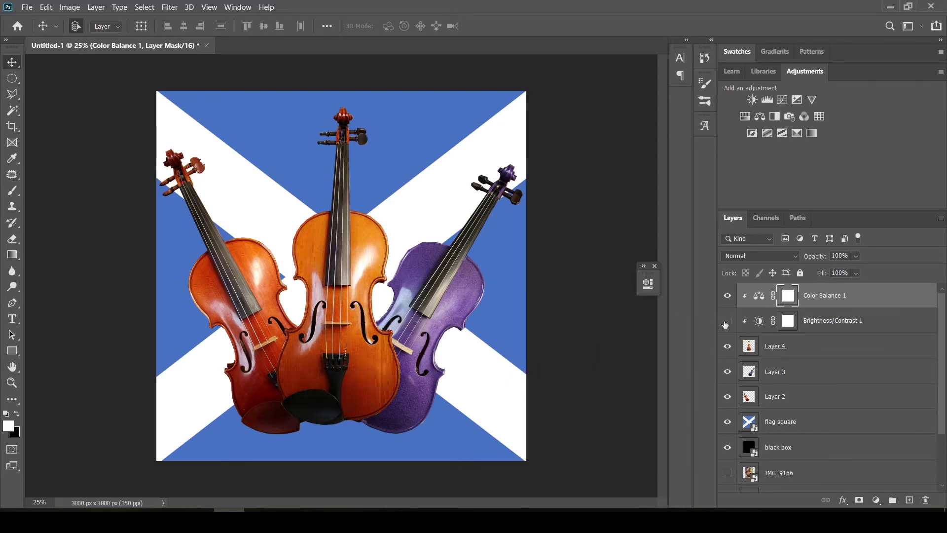
pyautogui.click(726, 323)
pyautogui.click(881, 329)
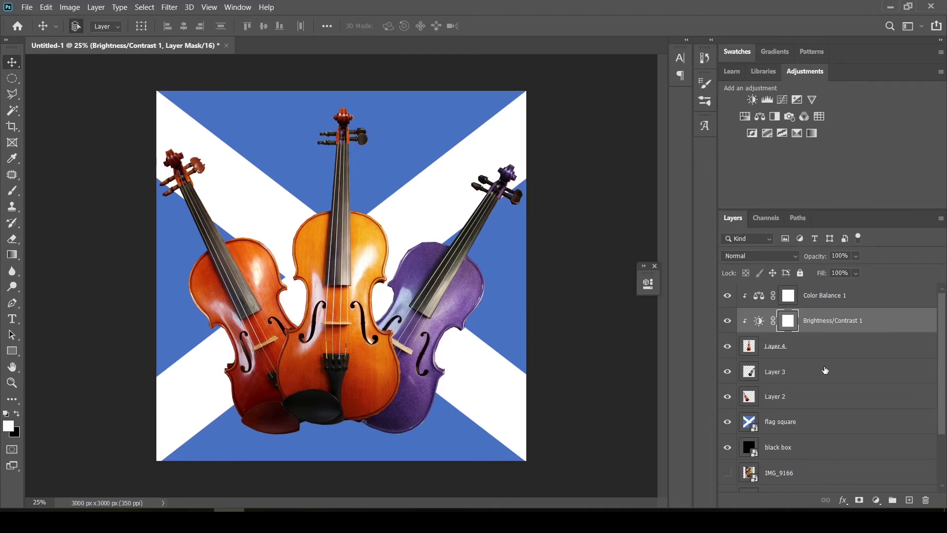
# Step: Move Brightness/Contrast 1 between Layer 4 and Layer 3, clip it, and raise its brightness
pyautogui.moveTo(825, 370); pyautogui.dragTo(825, 369)
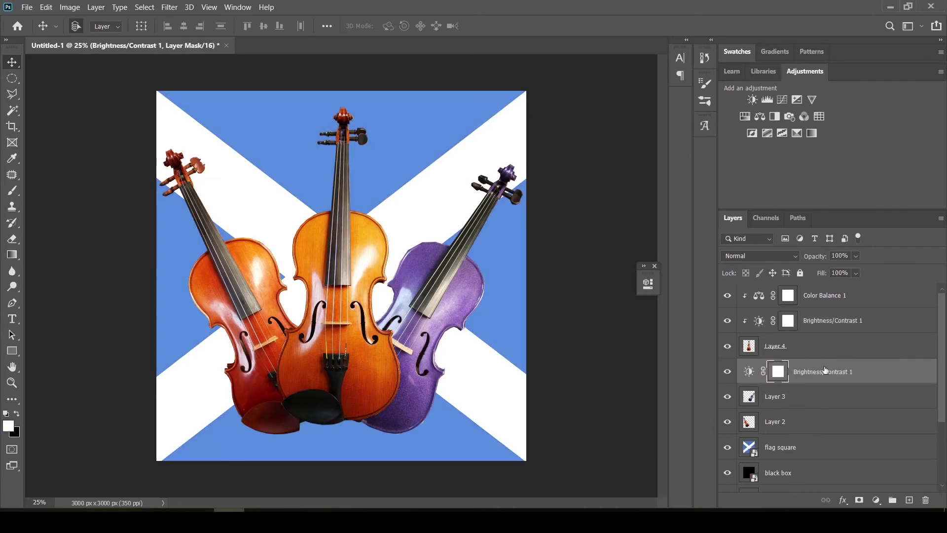
pyautogui.click(644, 267)
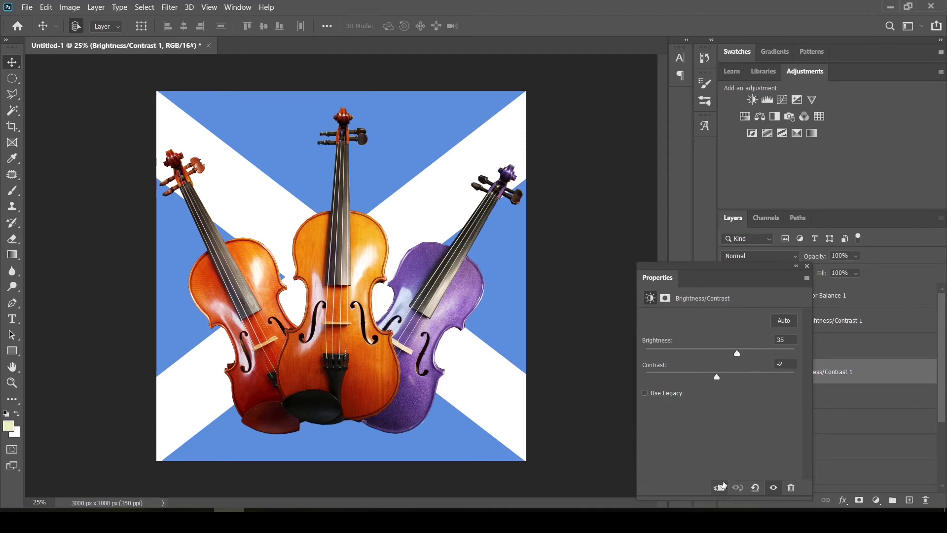
pyautogui.click(724, 485)
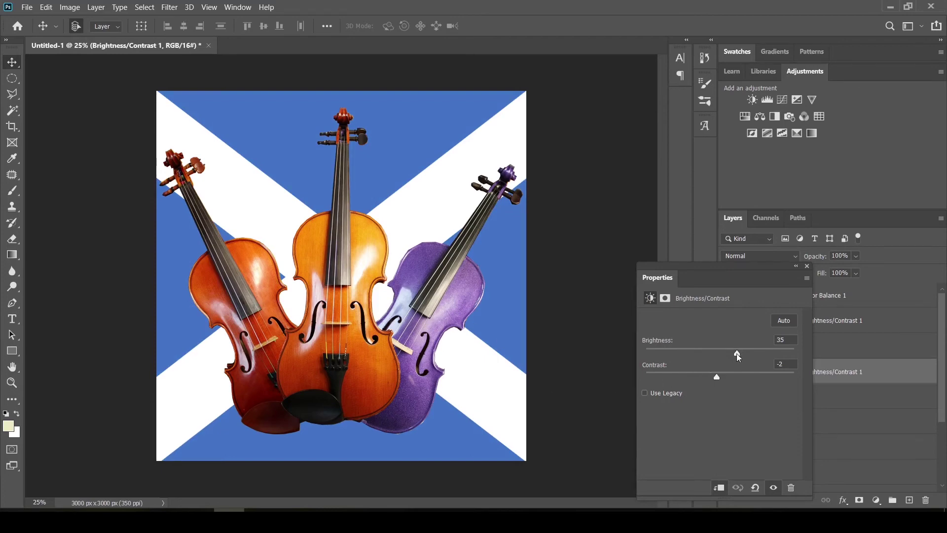
pyautogui.moveTo(737, 356)
pyautogui.mouseDown()
pyautogui.moveTo(755, 354)
pyautogui.moveTo(742, 353)
pyautogui.mouseUp()
# Step: Add Brightness/Contrast 2 clipped to the Layer 2 violin with Brightness 36
pyautogui.click(796, 266)
pyautogui.click(806, 422)
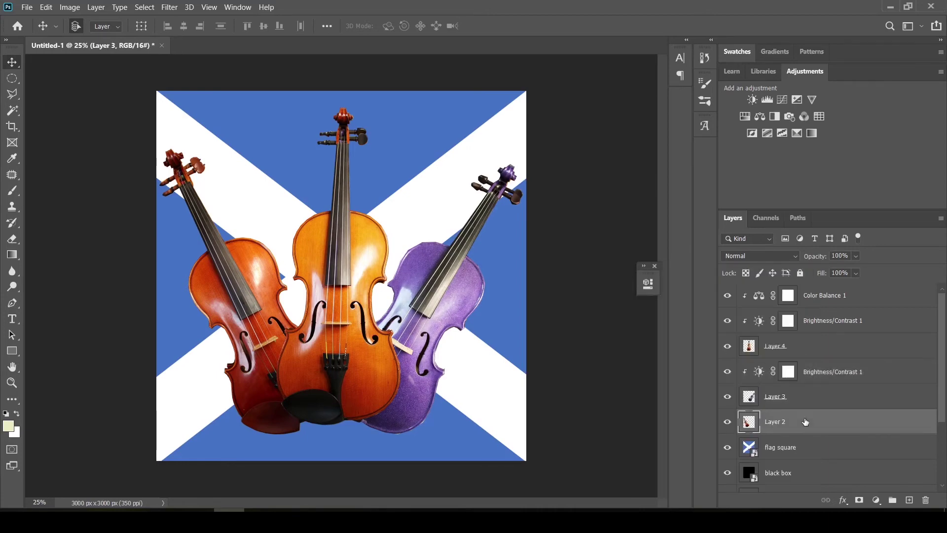
pyautogui.click(752, 100)
pyautogui.click(543, 488)
pyautogui.moveTo(543, 353); pyautogui.dragTo(589, 379)
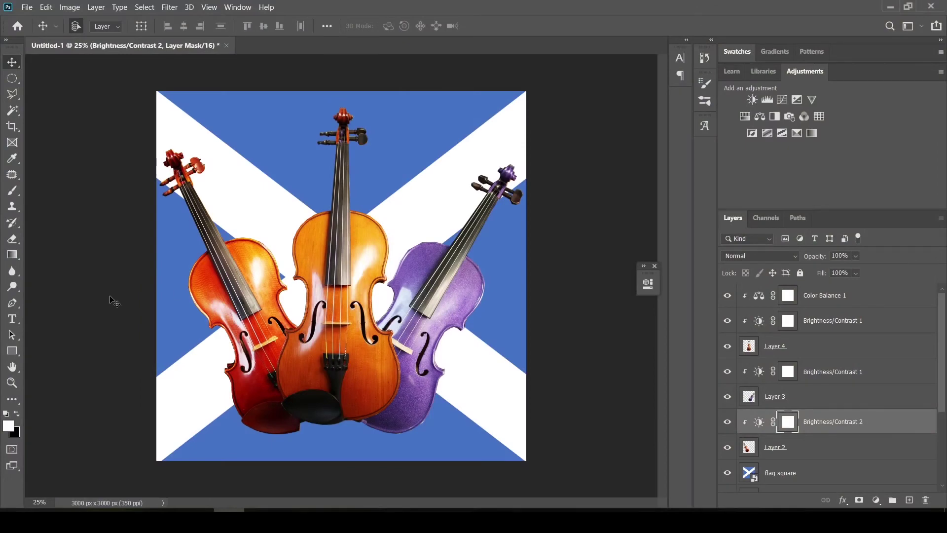
pyautogui.click(12, 321)
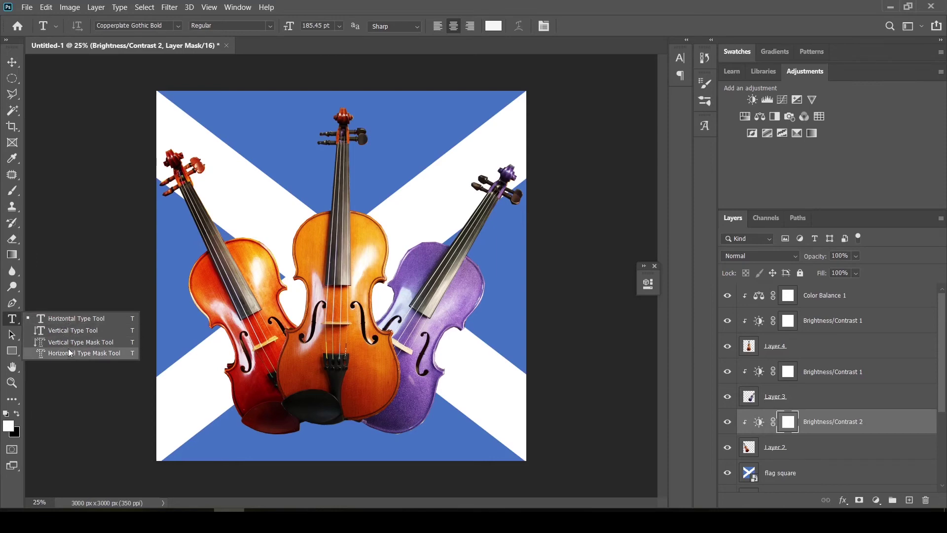
# Step: Type the title AULD LANG SYNE across the lower cover and move its layer to the top
pyautogui.click(66, 320)
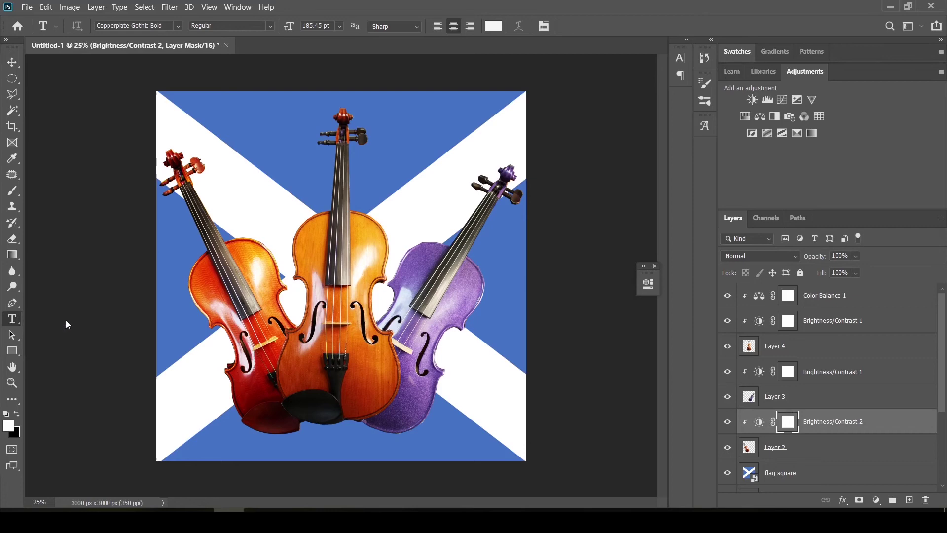
pyautogui.click(185, 402)
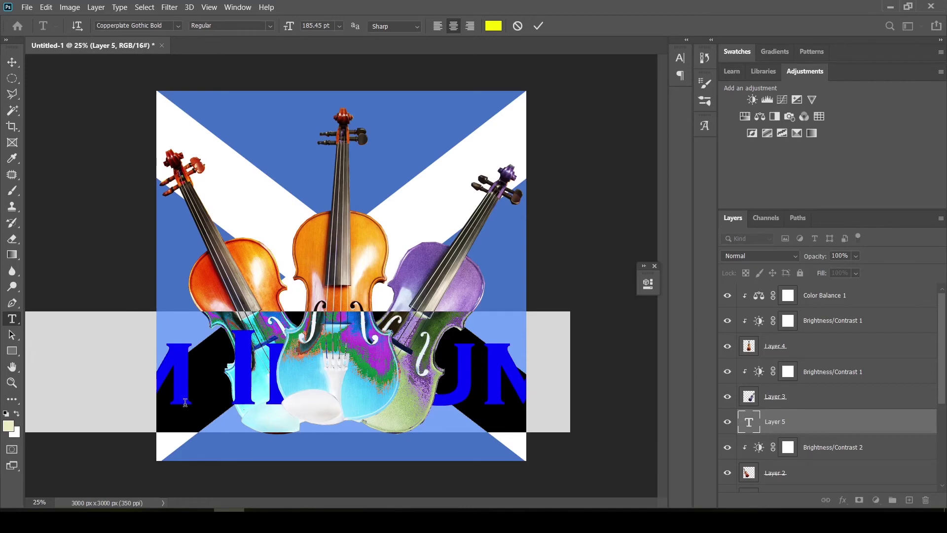
pyautogui.write('AULD')
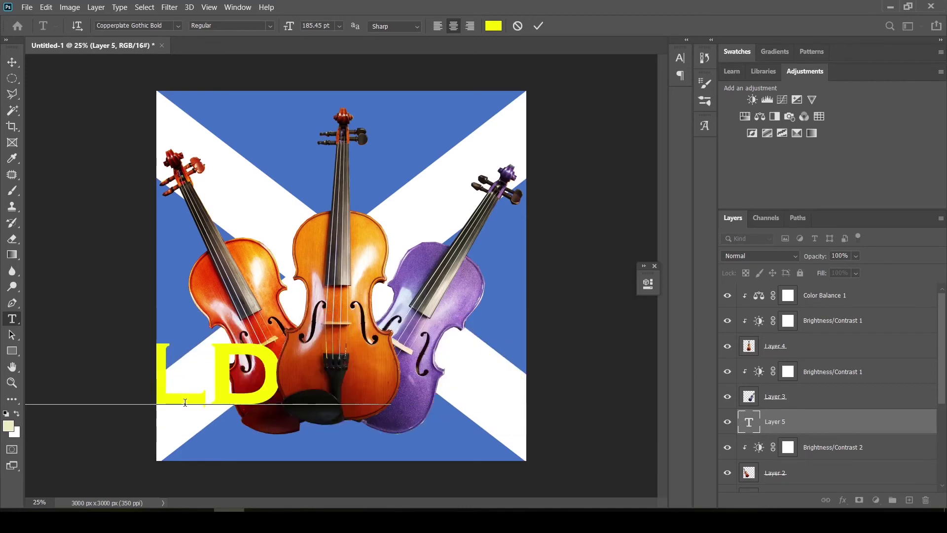
pyautogui.write(' LANG SYN')
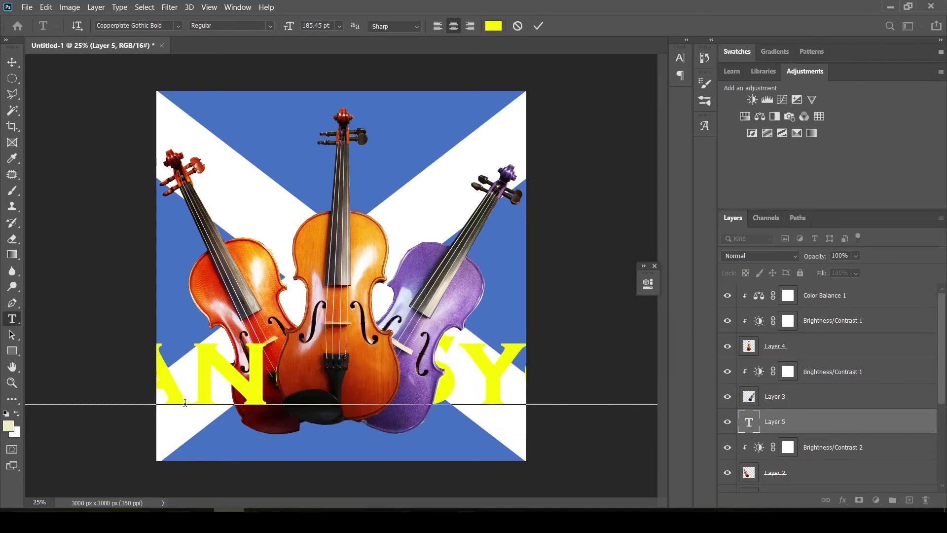
pyautogui.write('E')
pyautogui.click(12, 62)
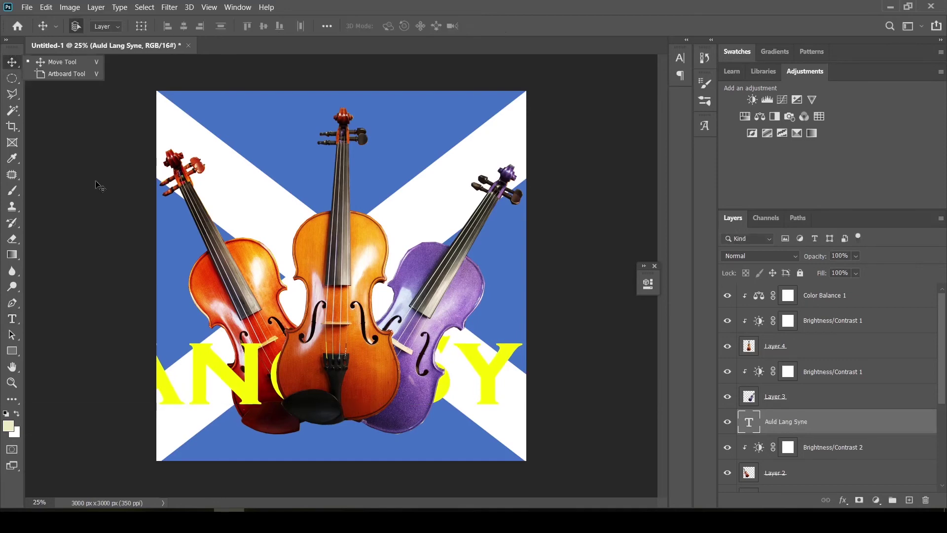
pyautogui.click(236, 376)
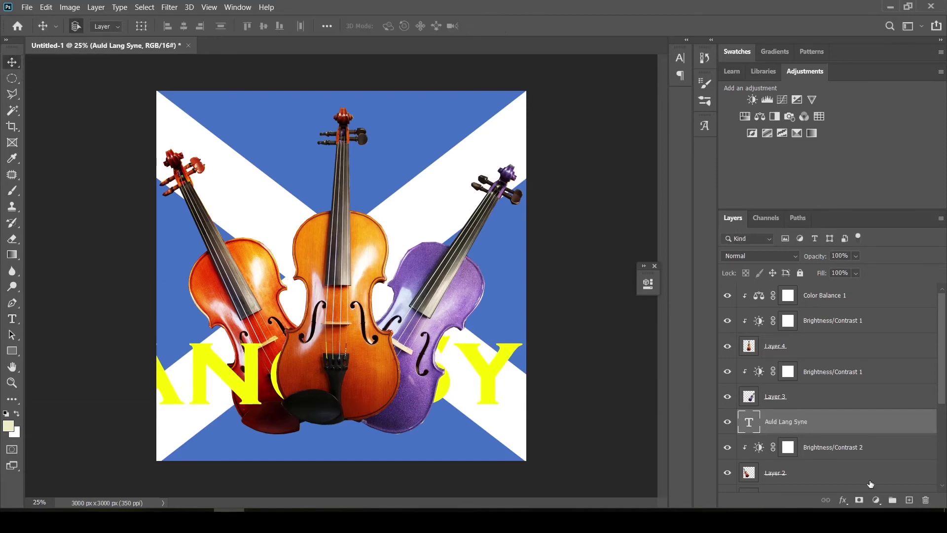
pyautogui.moveTo(820, 423); pyautogui.dragTo(828, 295)
# Step: Set the whole title line's font size to 80 pt
pyautogui.hotkey('ctrl', 't')
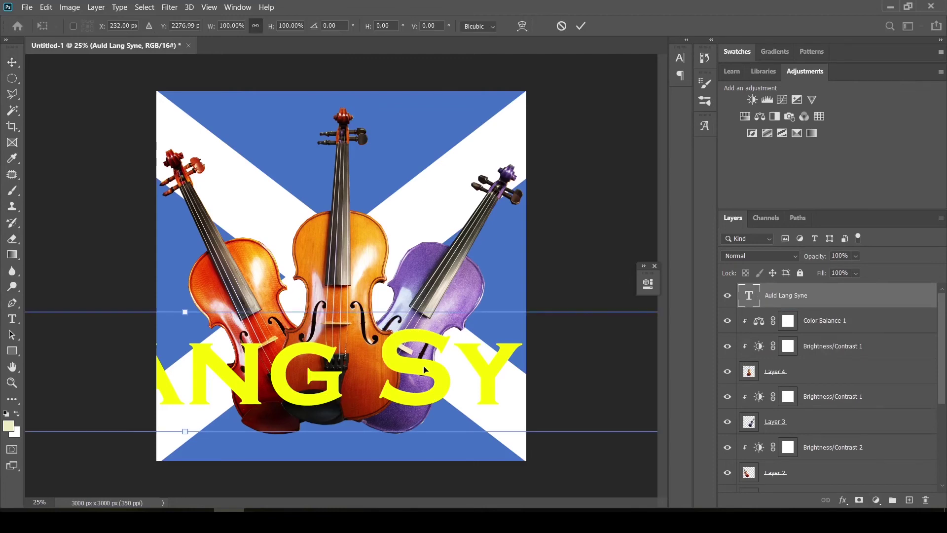
pyautogui.click(12, 318)
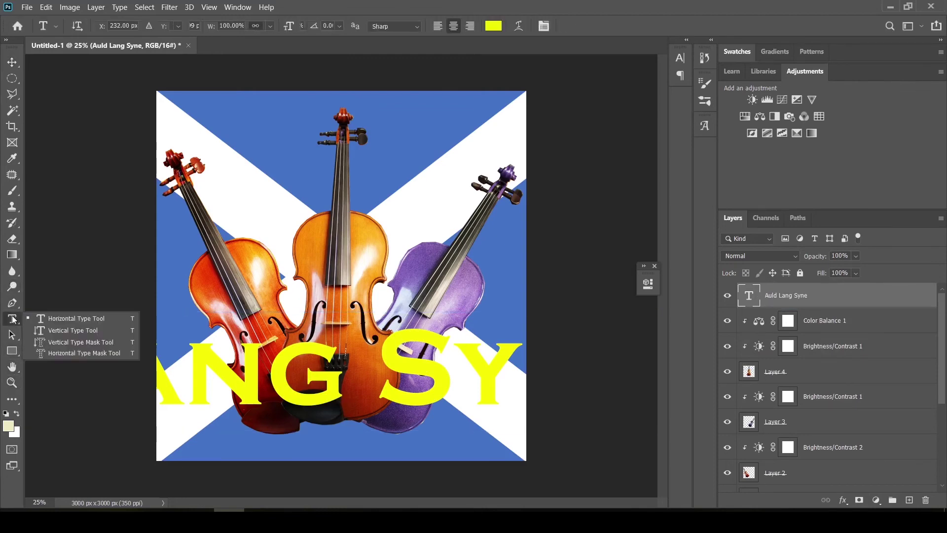
pyautogui.click(310, 352)
pyautogui.hotkey('ctrl', 't')
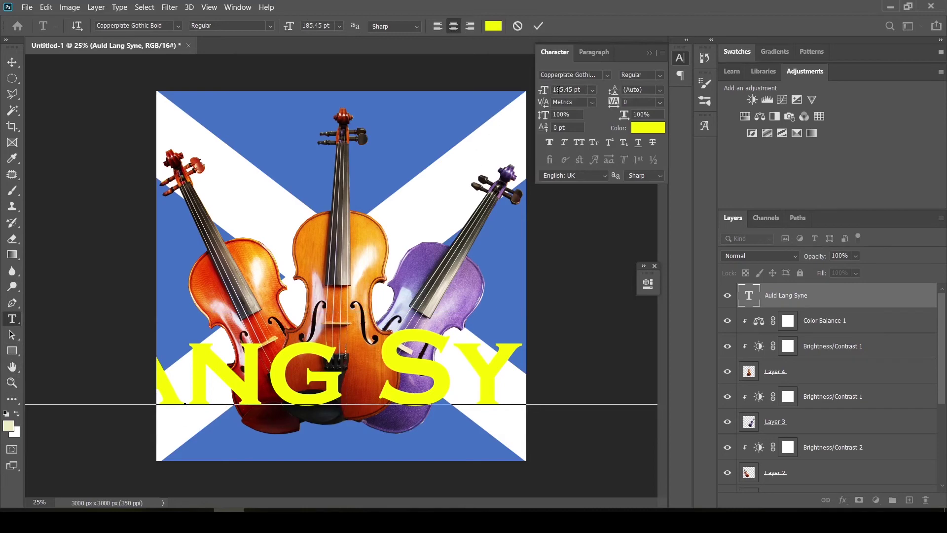
pyautogui.tripleClick(405, 378)
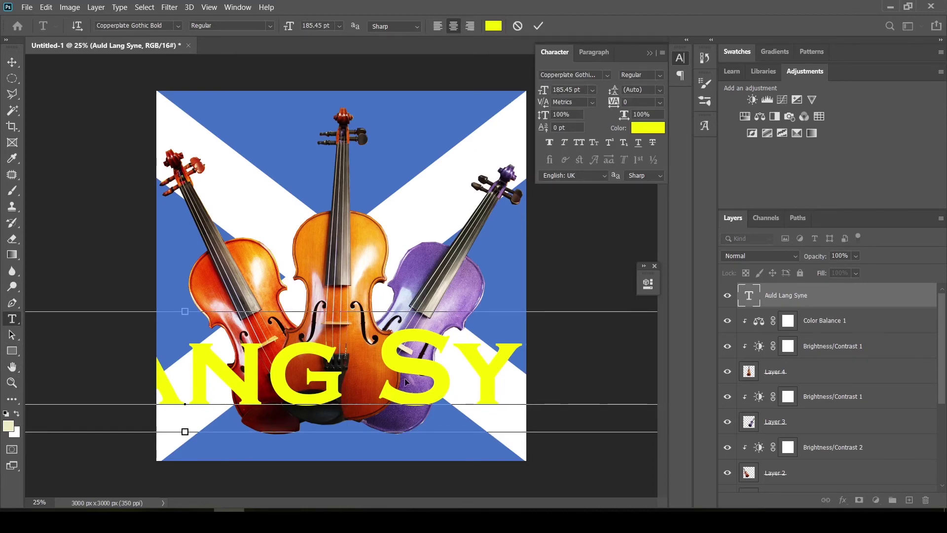
pyautogui.click(562, 90)
pyautogui.write('8pt')
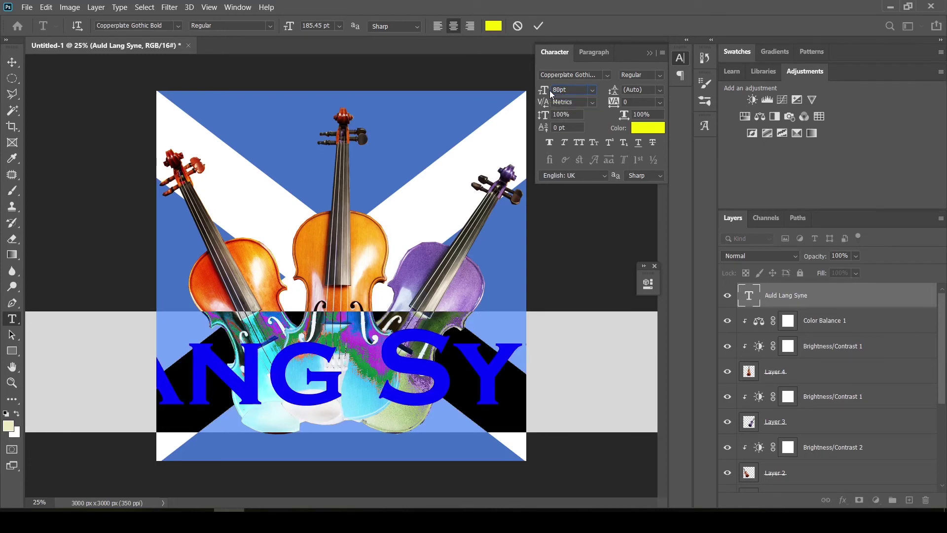
pyautogui.press('Return')
pyautogui.hotkey('ctrl', 'Return')
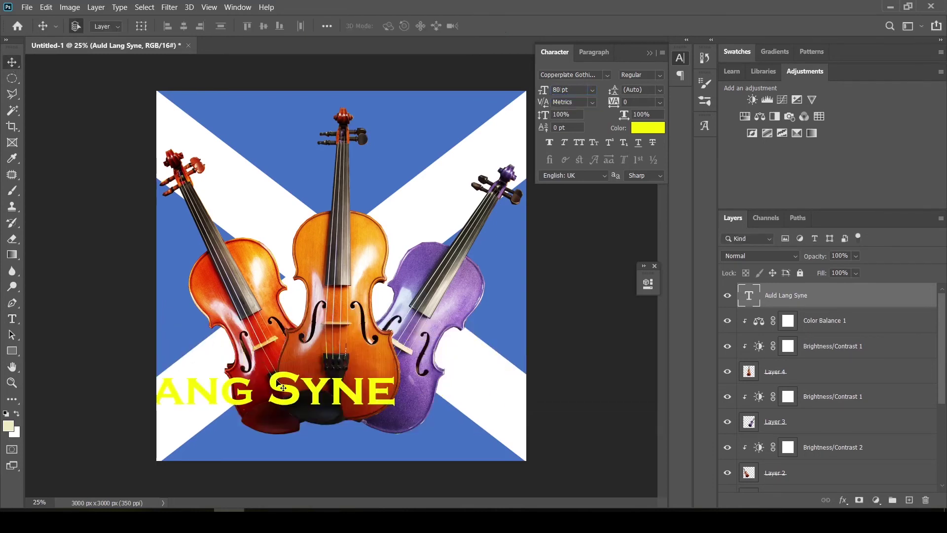
# Step: Move the title right and scale it down to fit the cover width
pyautogui.moveTo(283, 387); pyautogui.dragTo(428, 378)
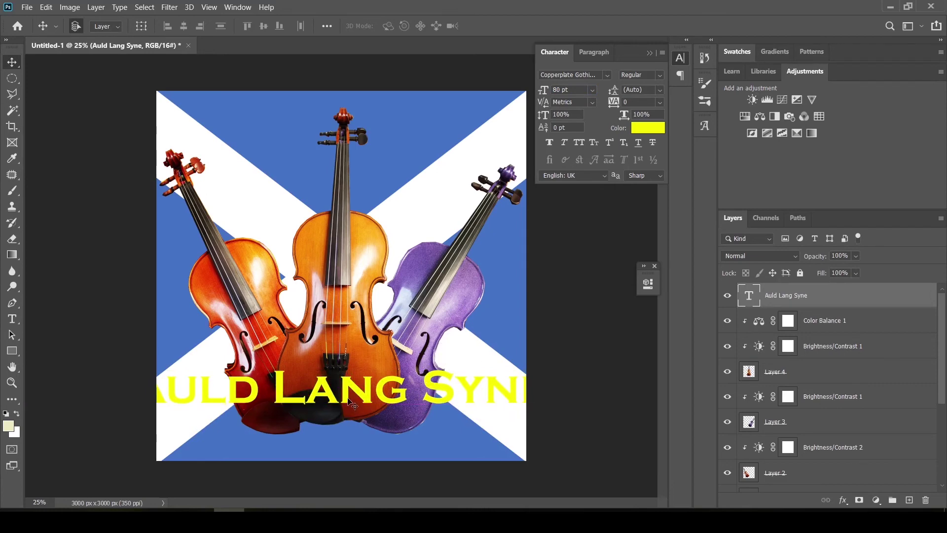
pyautogui.click(46, 8)
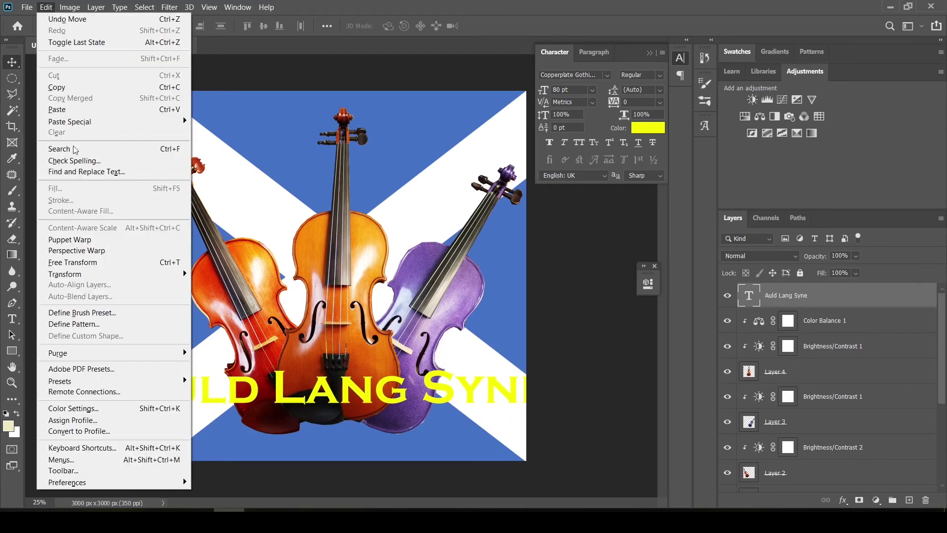
pyautogui.click(202, 289)
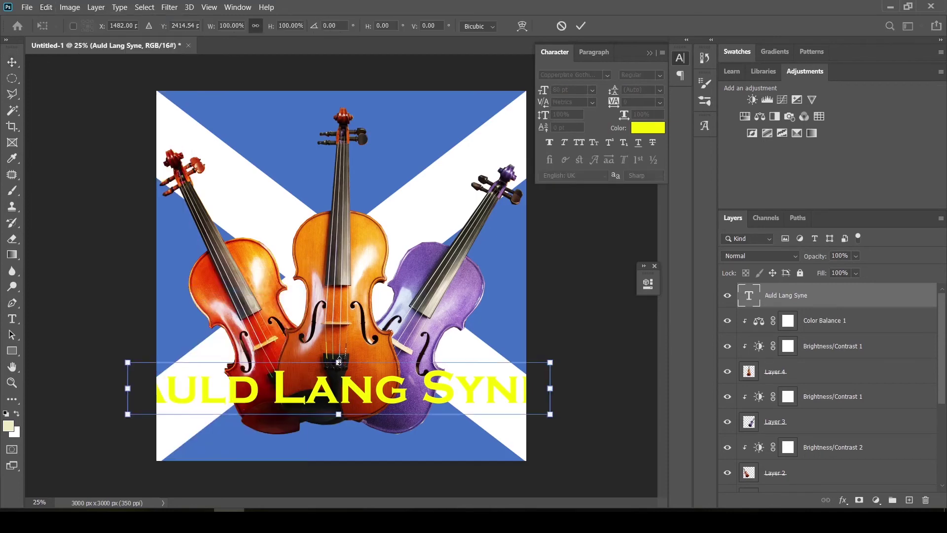
pyautogui.moveTo(339, 362); pyautogui.dragTo(342, 369)
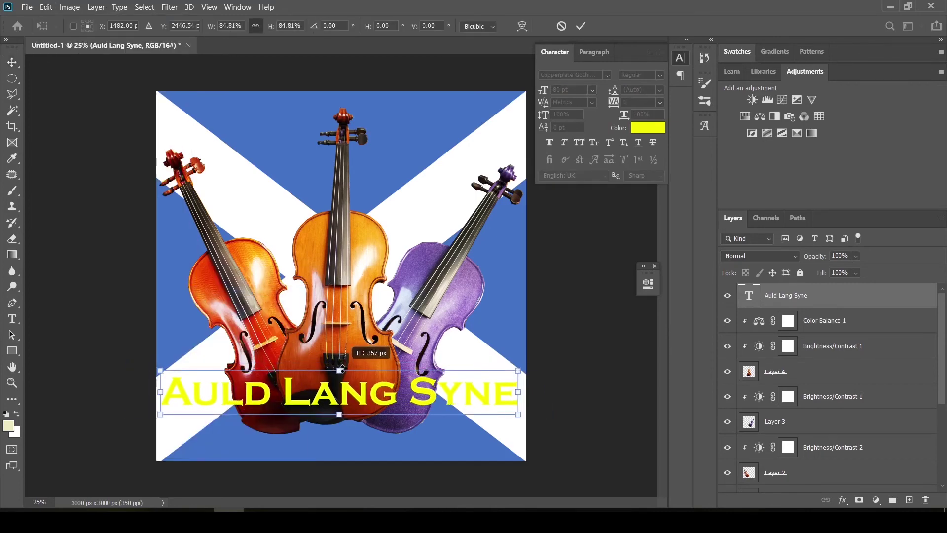
pyautogui.press('Return')
pyautogui.doubleClick(342, 392)
# Step: Recolour all of the title text white (ffffff)
pyautogui.hotkey('ctrl', 'a')
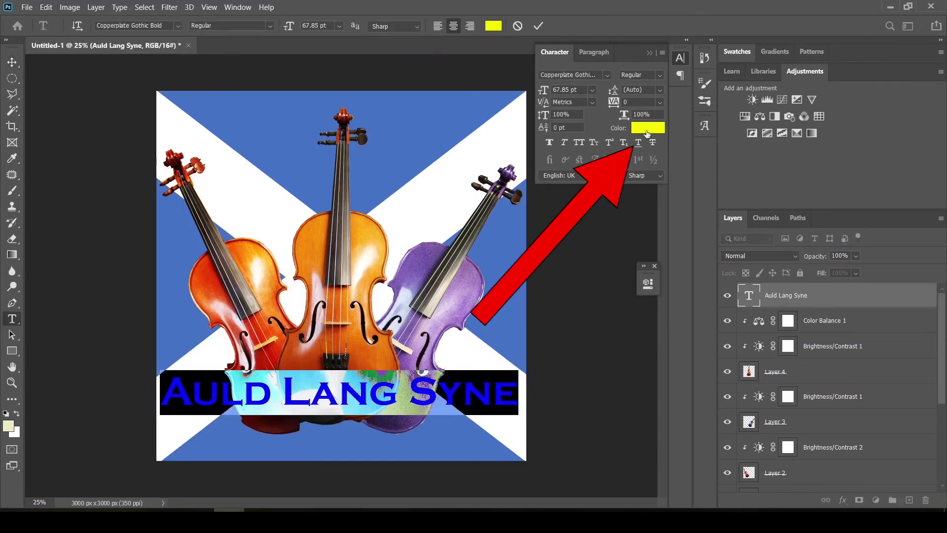
pyautogui.click(647, 128)
pyautogui.click(583, 143)
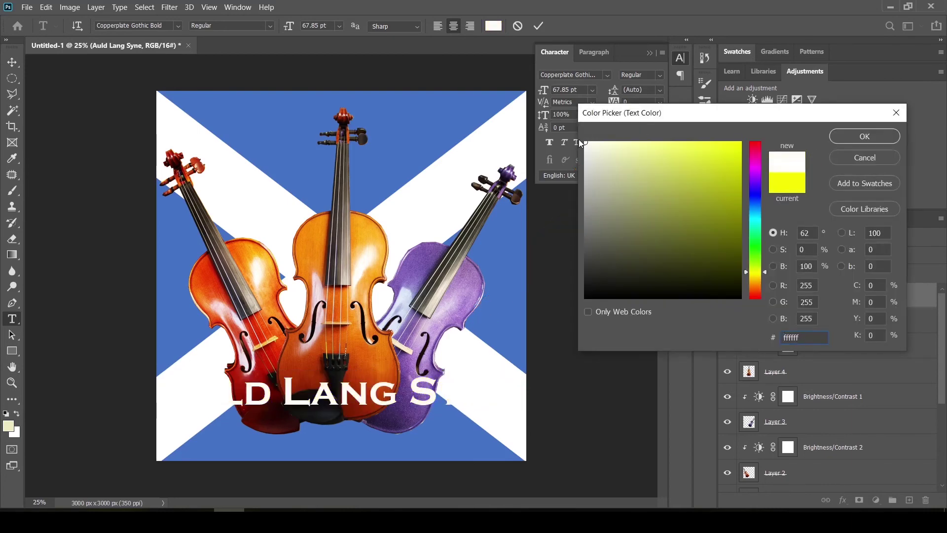
pyautogui.click(865, 136)
pyautogui.hotkey('ctrl', 'Return')
pyautogui.press('v')
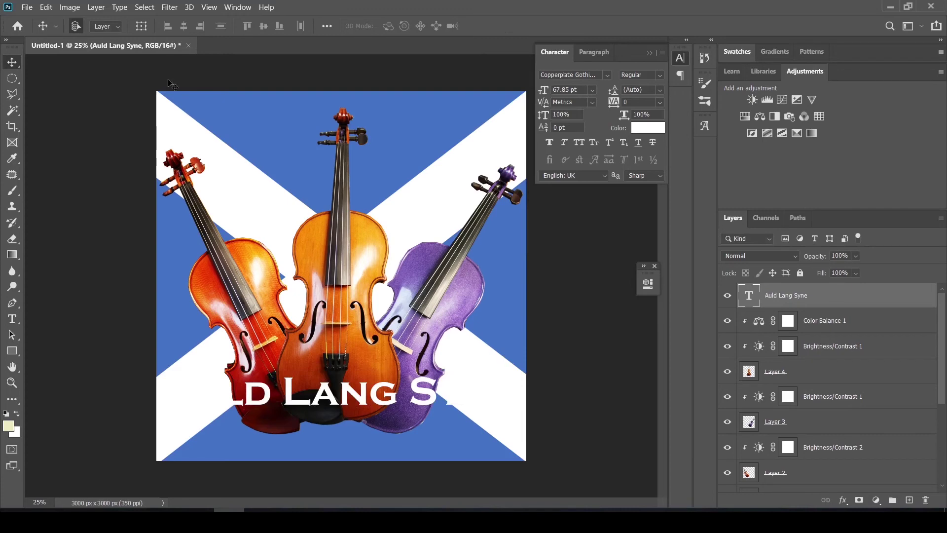
# Step: Add a black Multiply drop shadow to the title with spread 27% and size 70 px
pyautogui.click(97, 8)
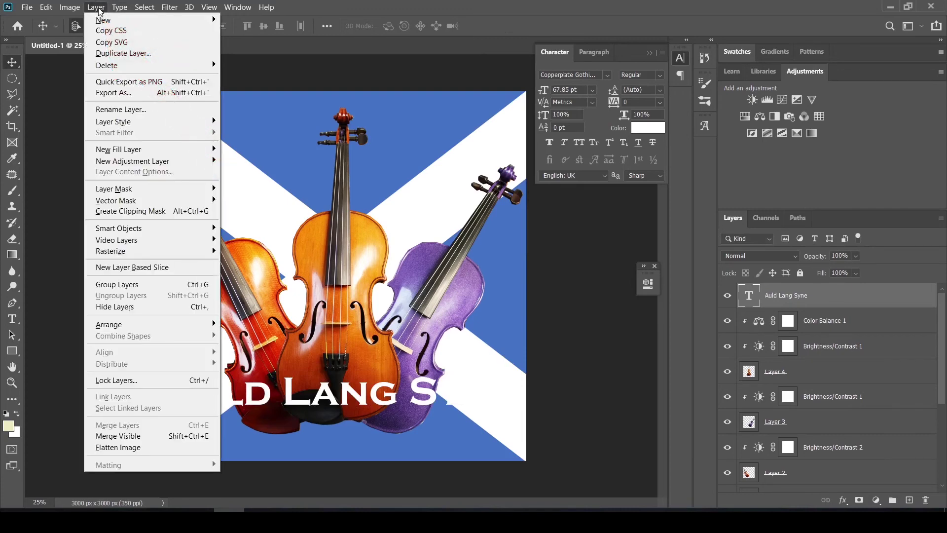
pyautogui.moveTo(182, 126)
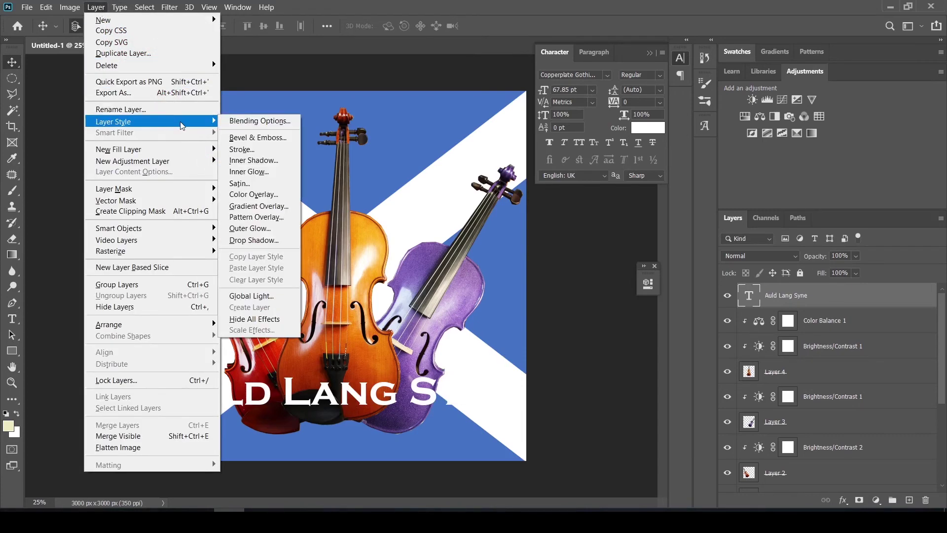
pyautogui.click(258, 239)
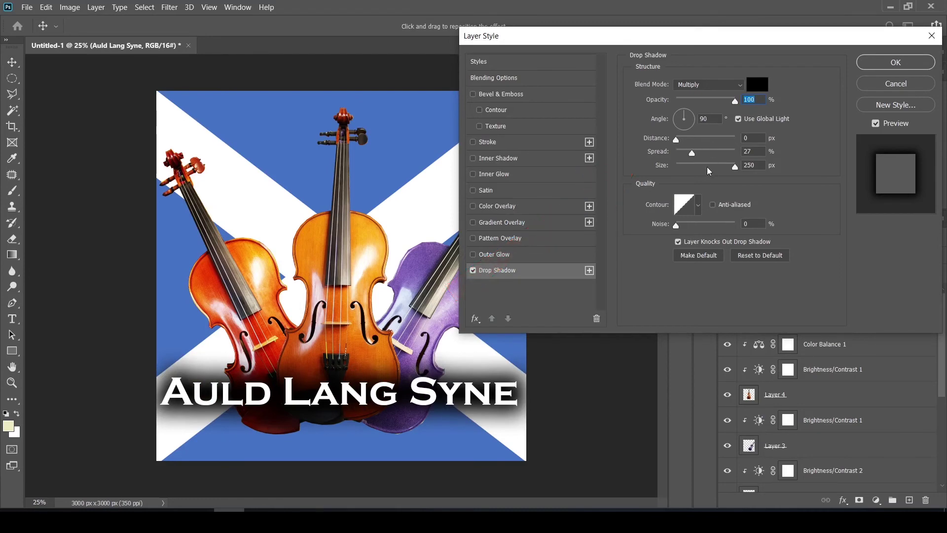
pyautogui.moveTo(677, 143)
pyautogui.mouseDown()
pyautogui.moveTo(738, 144)
pyautogui.moveTo(664, 140)
pyautogui.moveTo(716, 155)
pyautogui.moveTo(686, 159)
pyautogui.mouseUp()
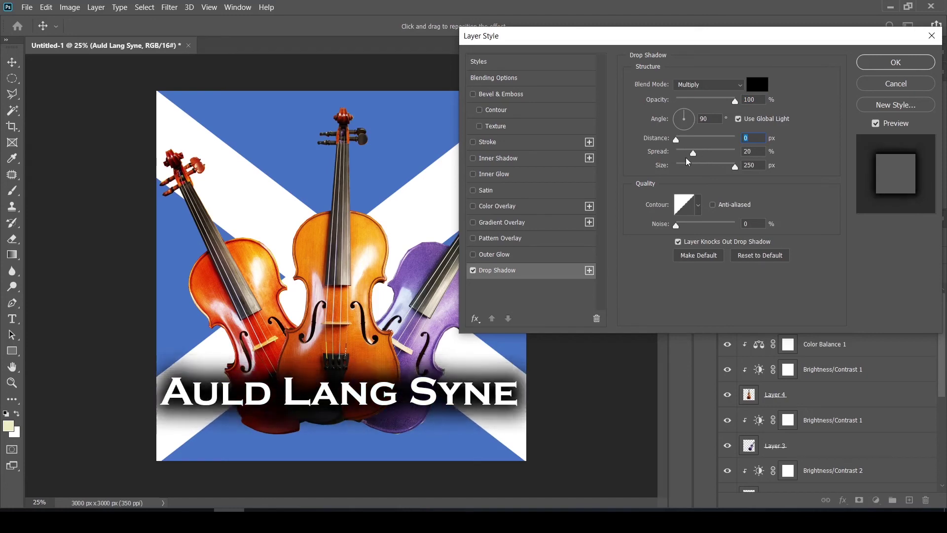
pyautogui.click(686, 157)
pyautogui.click(693, 167)
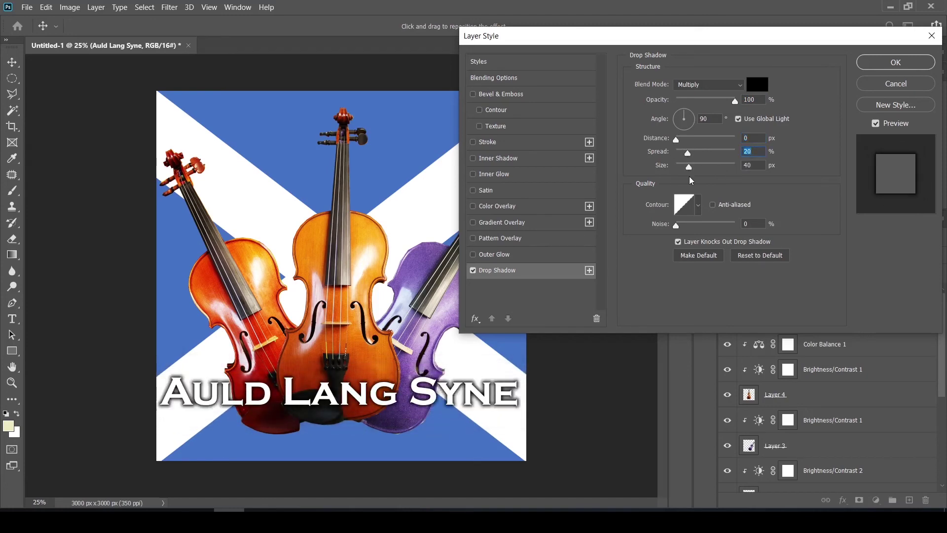
pyautogui.click(689, 166)
pyautogui.write('70')
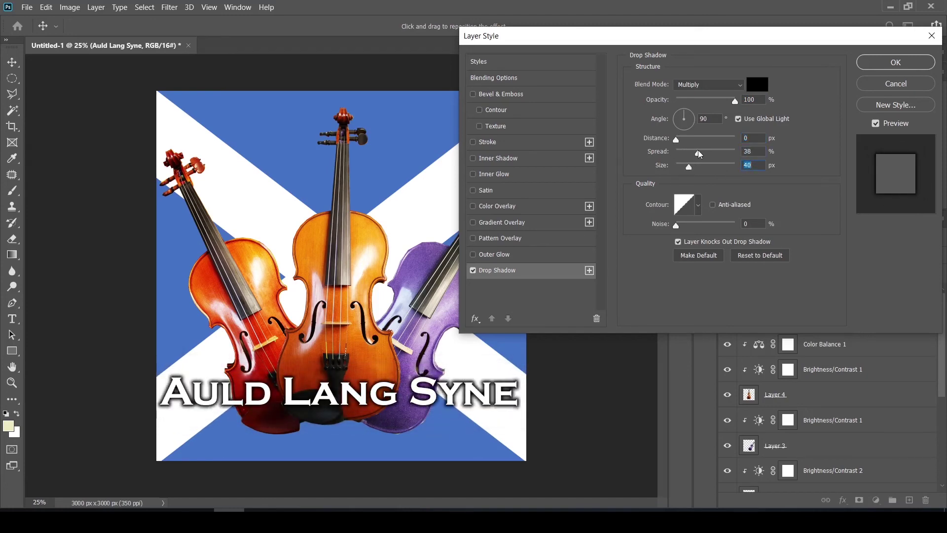
pyautogui.moveTo(697, 150); pyautogui.dragTo(700, 150)
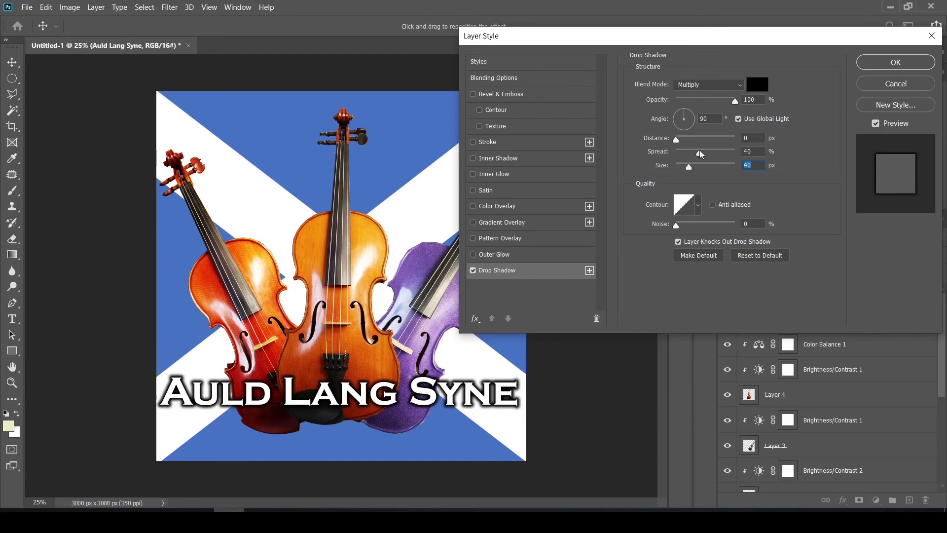
pyautogui.click(868, 60)
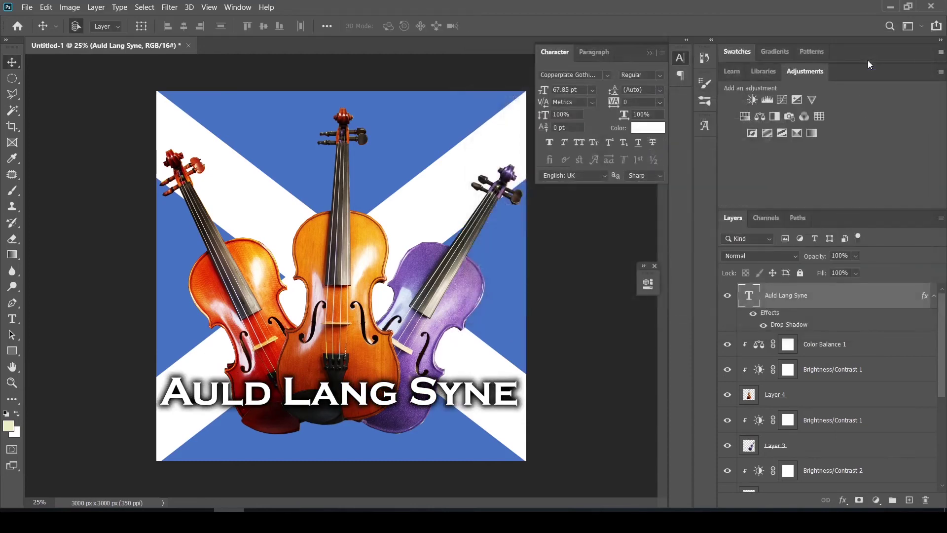
# Step: Review the drop shadow settings and toggle the effect off and on to compare
pyautogui.doubleClick(814, 326)
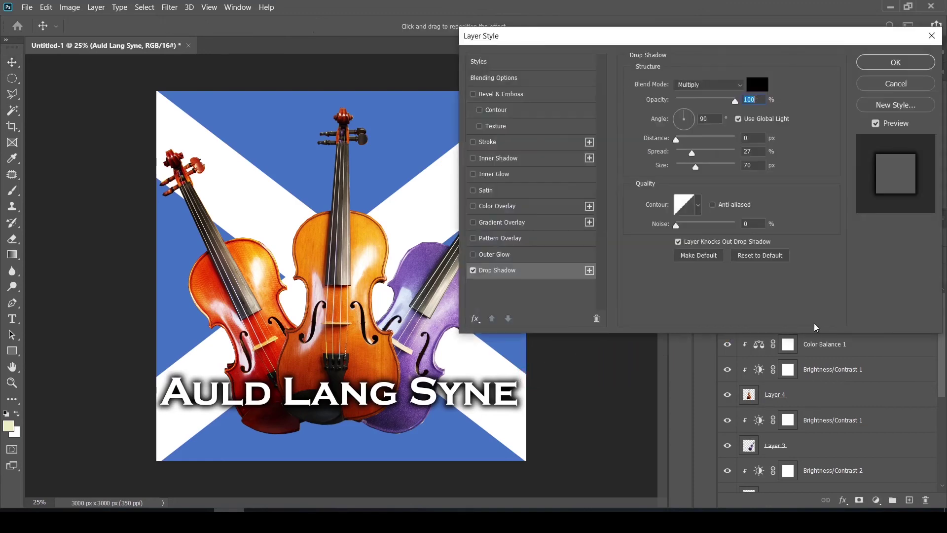
pyautogui.click(875, 63)
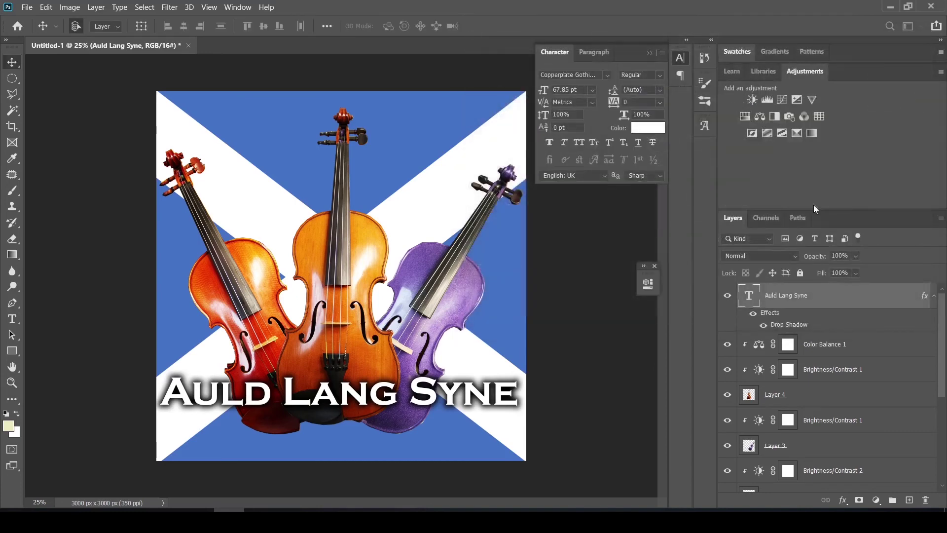
pyautogui.click(764, 326)
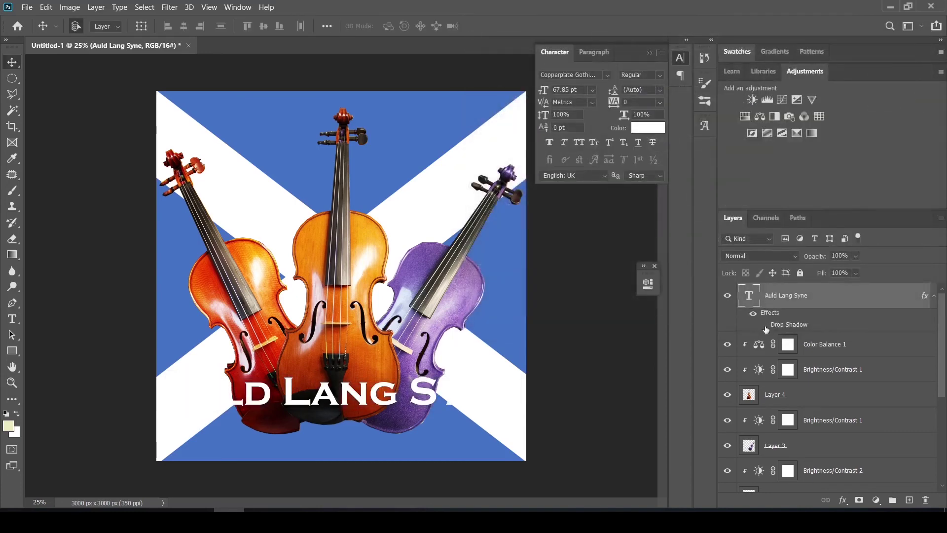
pyautogui.click(764, 326)
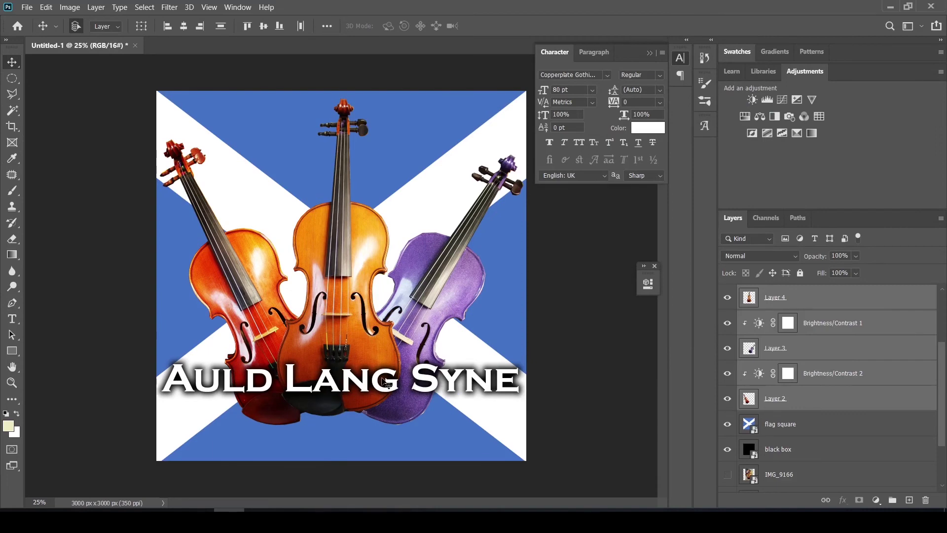
pyautogui.press('t')
pyautogui.click(382, 378)
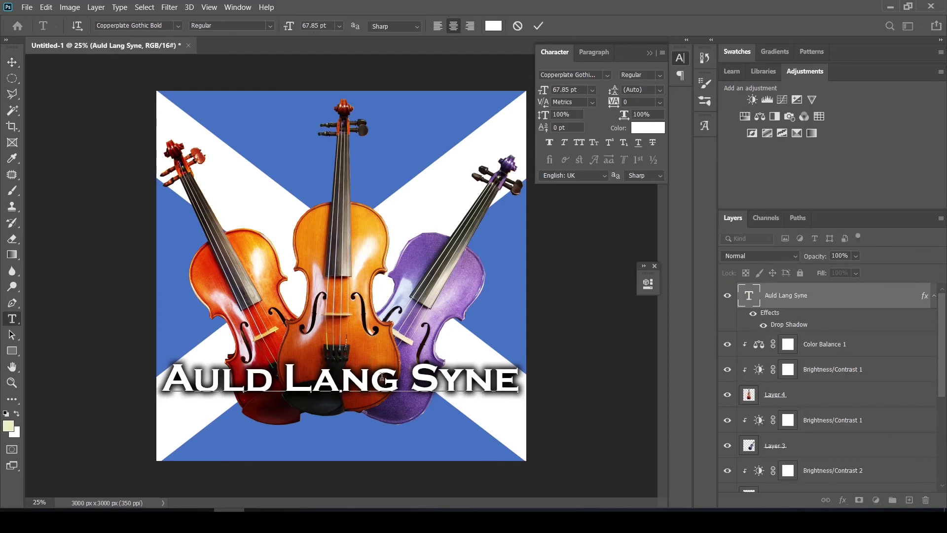
pyautogui.hotkey('ctrl', 'a')
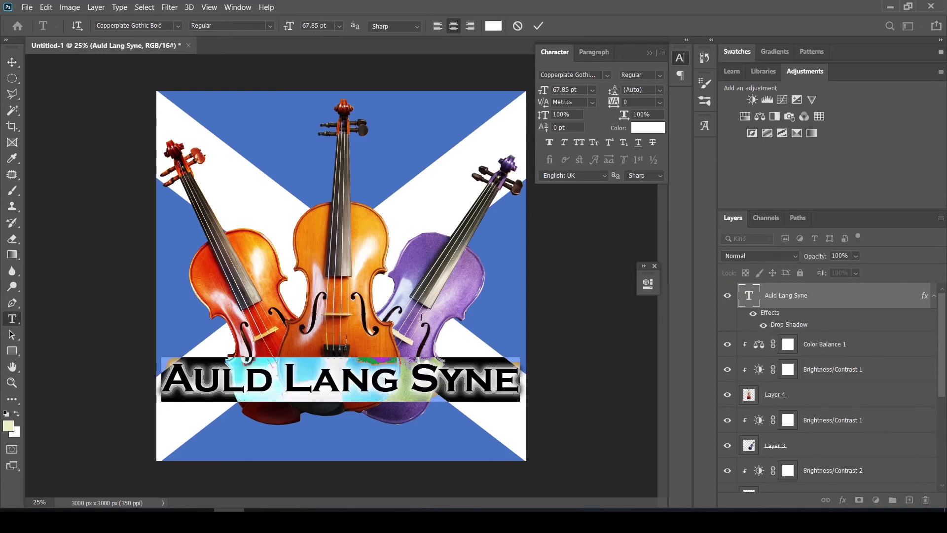
pyautogui.click(592, 74)
pyautogui.click(607, 76)
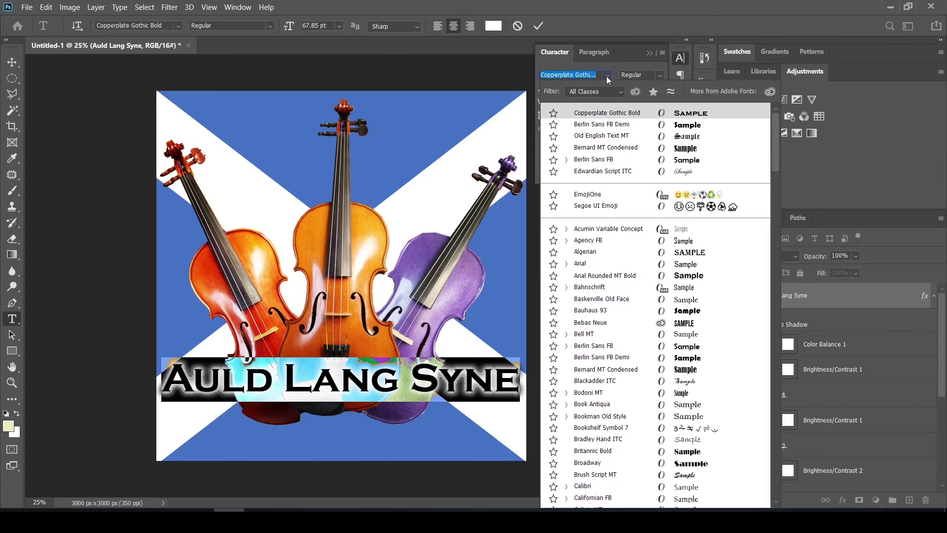
pyautogui.click(607, 75)
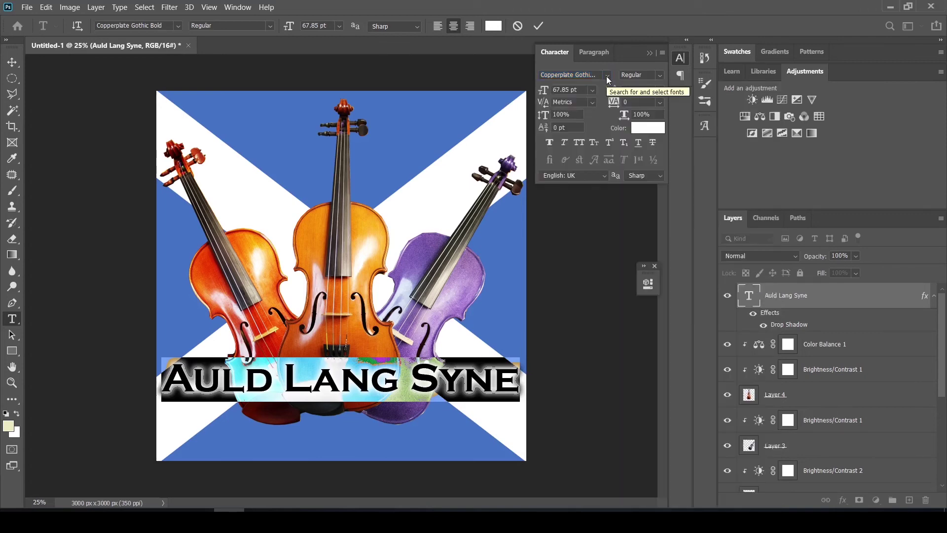
pyautogui.click(595, 53)
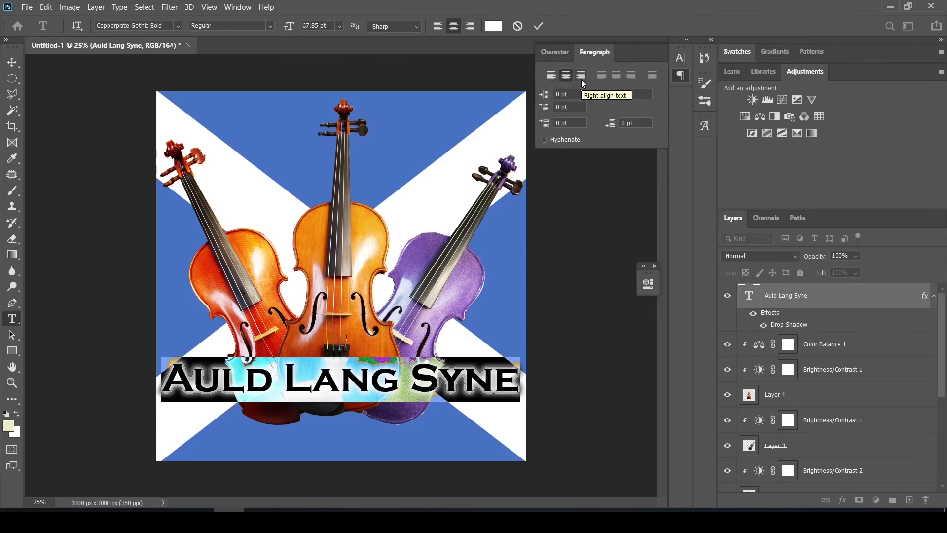
pyautogui.hotkey('ctrl', 'Return')
pyautogui.press('v')
# Step: Duplicate the title layer, move the copy below it, and retype it as the artist's name
pyautogui.rightClick(792, 299)
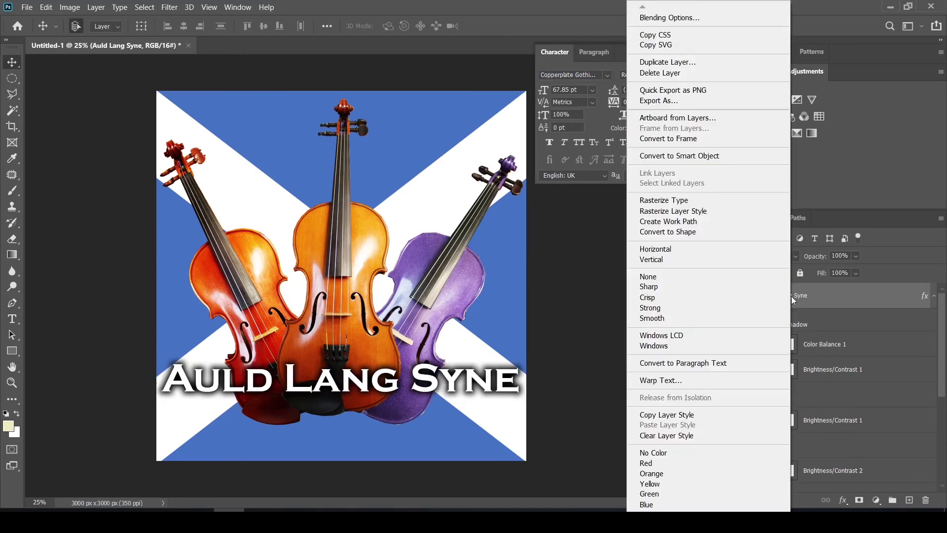
pyautogui.click(686, 64)
pyautogui.click(577, 138)
pyautogui.moveTo(391, 386); pyautogui.dragTo(391, 433)
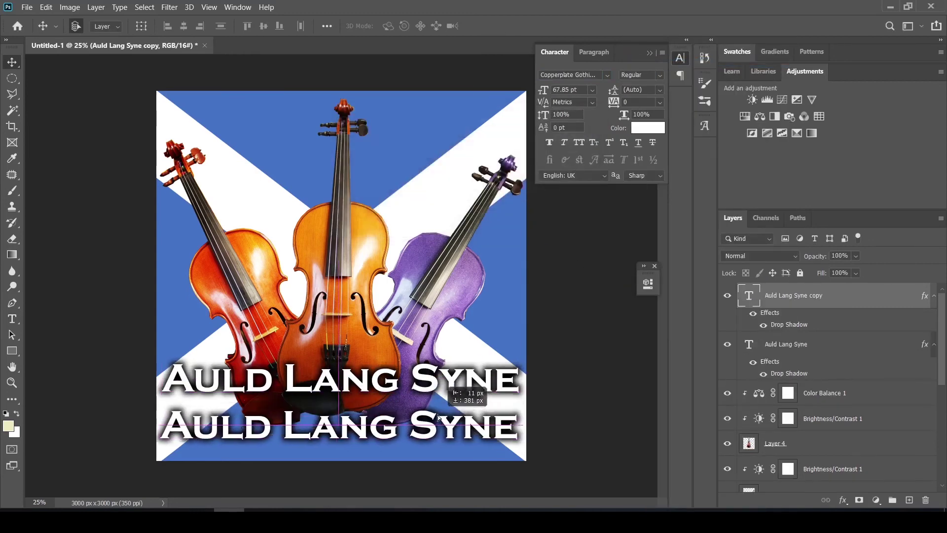
pyautogui.doubleClick(391, 433)
pyautogui.hotkey('ctrl', 'a')
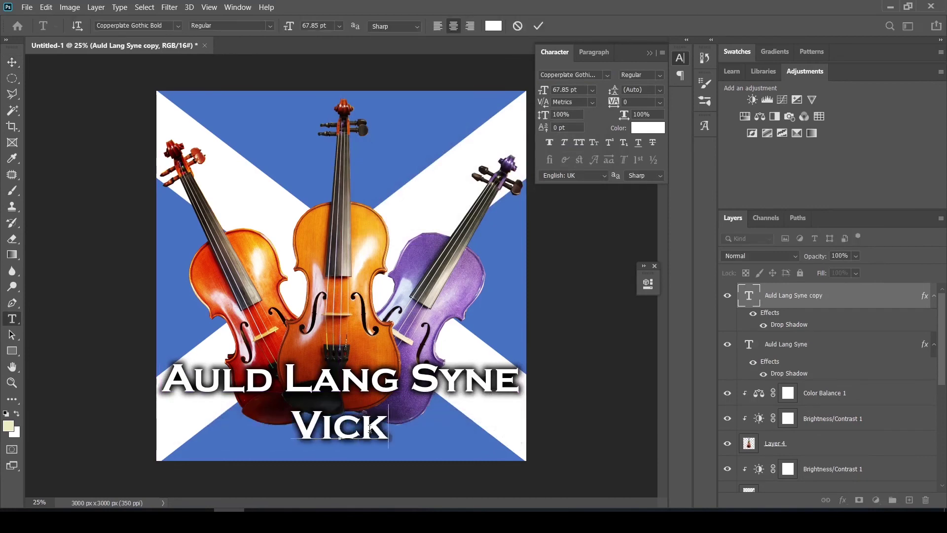
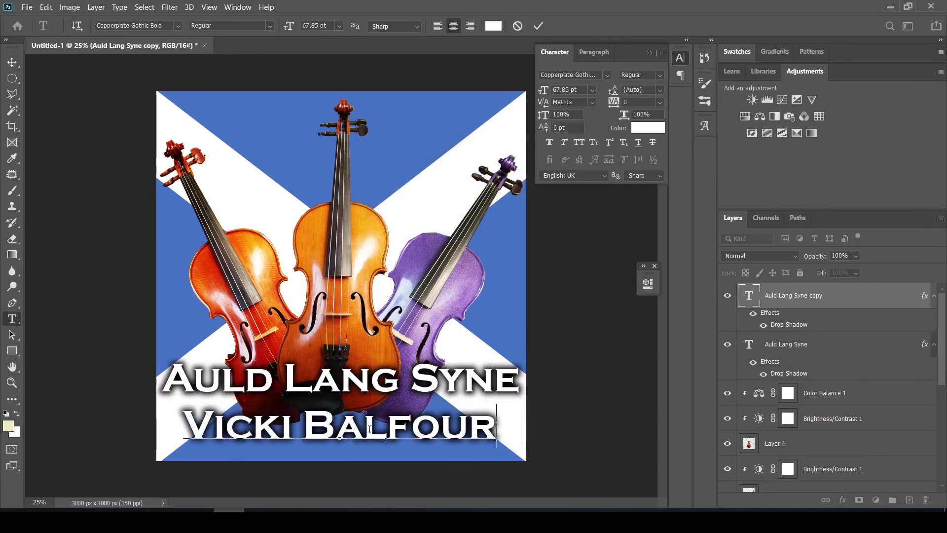
# Step: Scale the artist's-name credit line down smaller
pyautogui.click(46, 7)
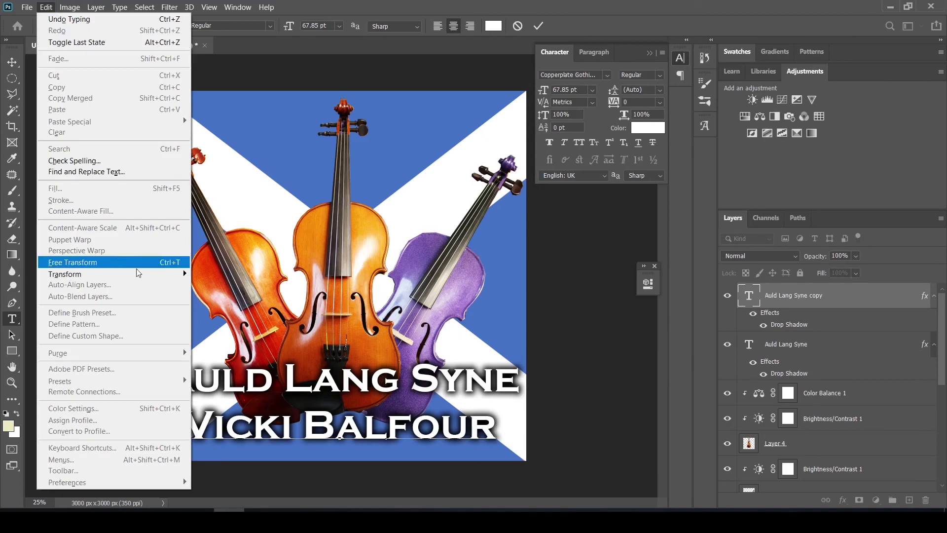
pyautogui.moveTo(162, 274)
pyautogui.click(210, 290)
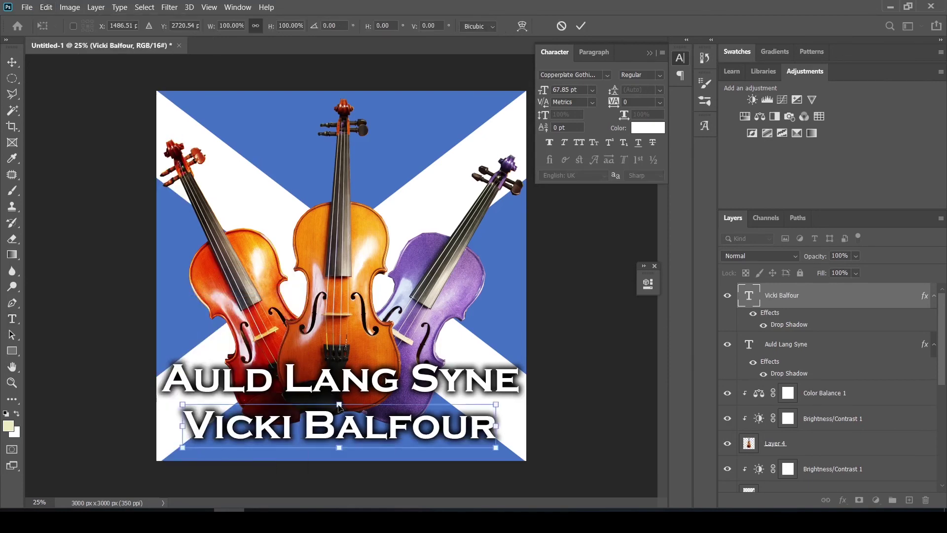
pyautogui.moveTo(340, 404); pyautogui.dragTo(341, 425)
pyautogui.press('Return')
pyautogui.press('v')
pyautogui.scroll(-5, 729, 363)
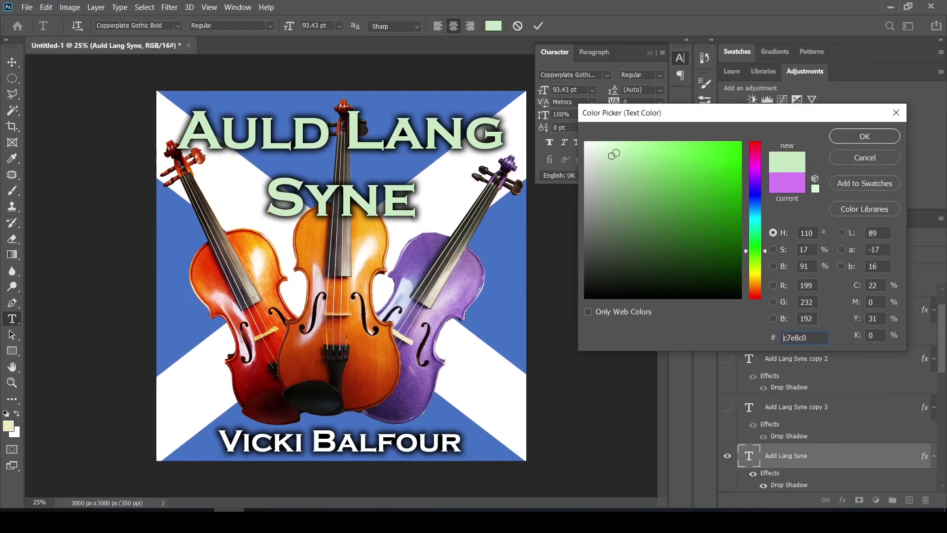
# Step: Recolour title and credit letters in alternating pastel pink, light blue and mint green
pyautogui.press('Return')
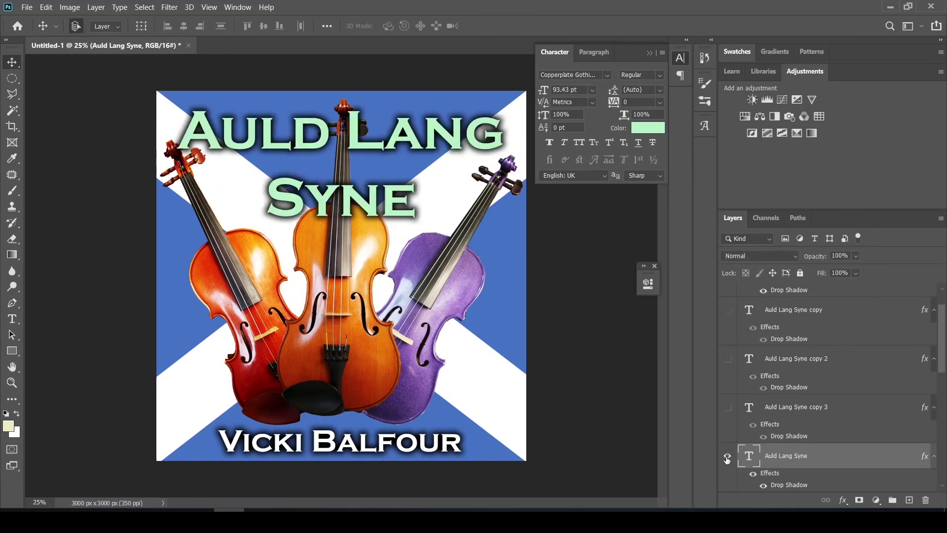
pyautogui.click(648, 127)
pyautogui.press('Return')
pyautogui.click(638, 126)
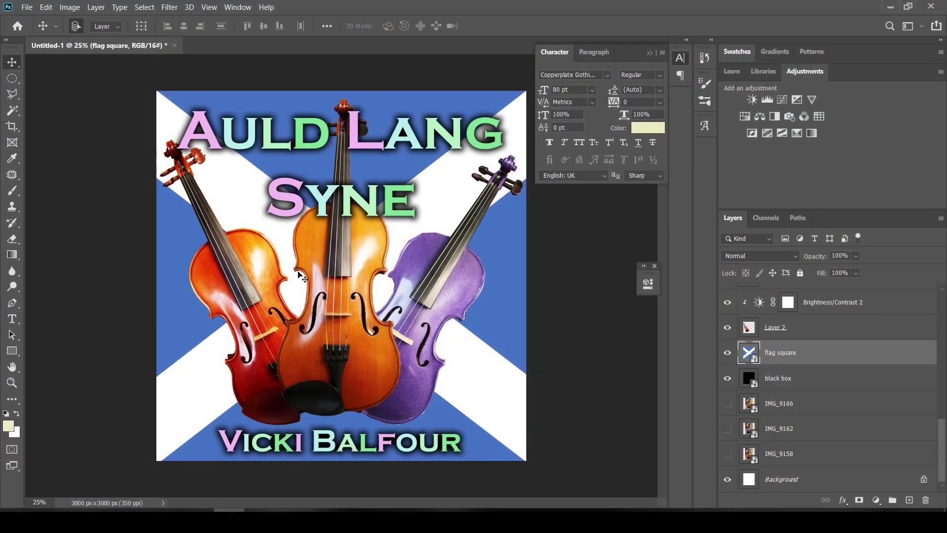
# Step: Export the cover as a 3000×3000, 100%-quality JPG named Auld Lang Syne v1.1 in Cover Art
pyautogui.click(29, 8)
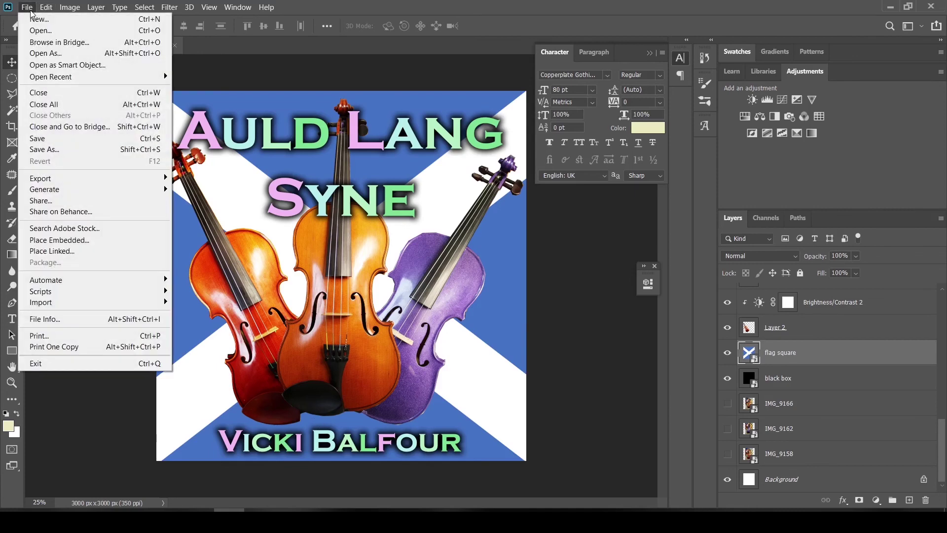
pyautogui.moveTo(92, 181)
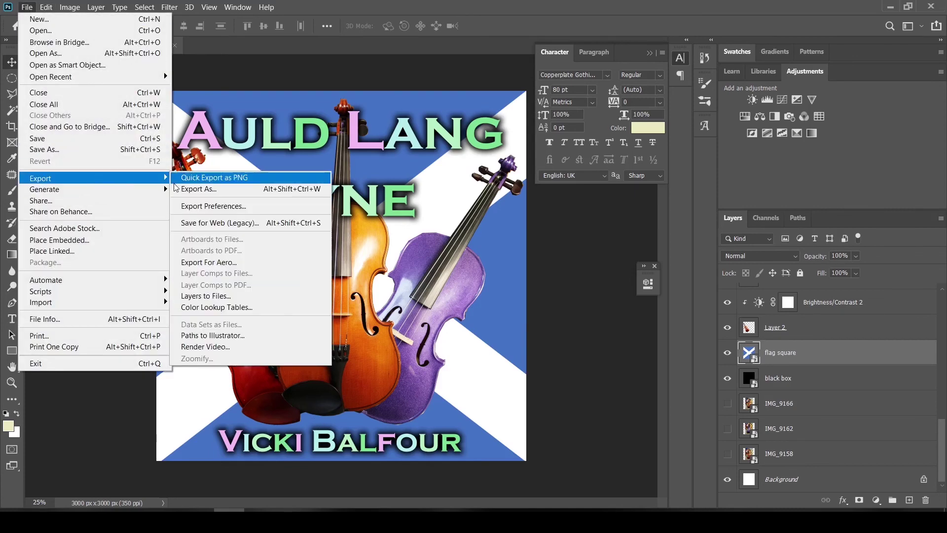
pyautogui.click(191, 191)
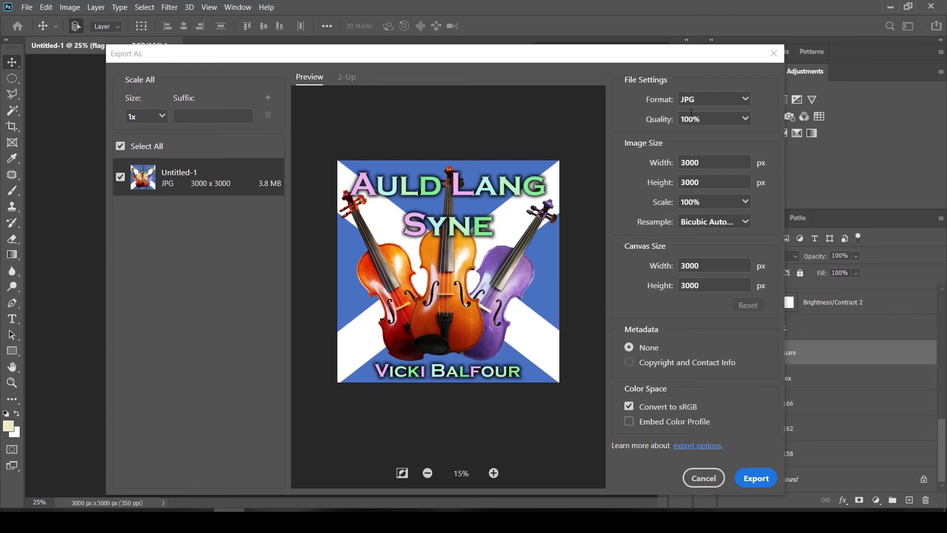
pyautogui.click(707, 105)
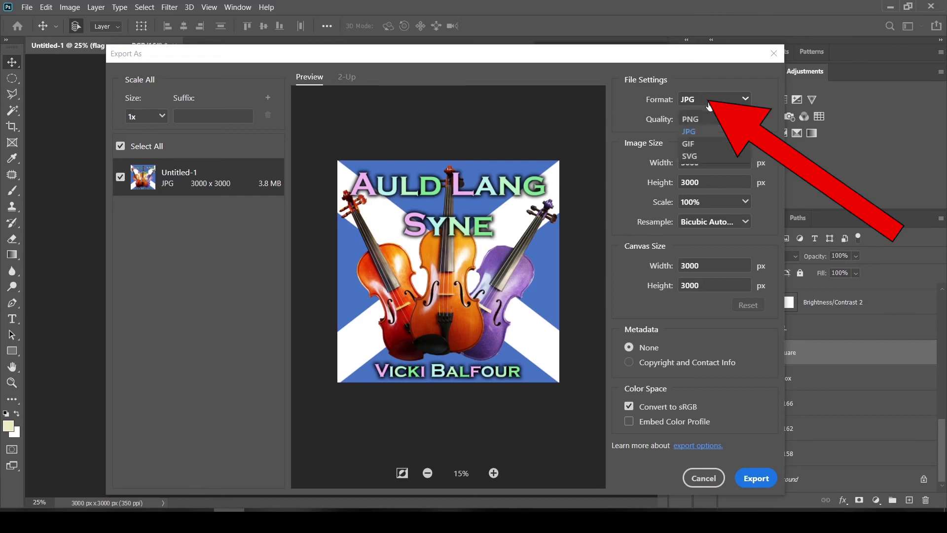
pyautogui.click(706, 131)
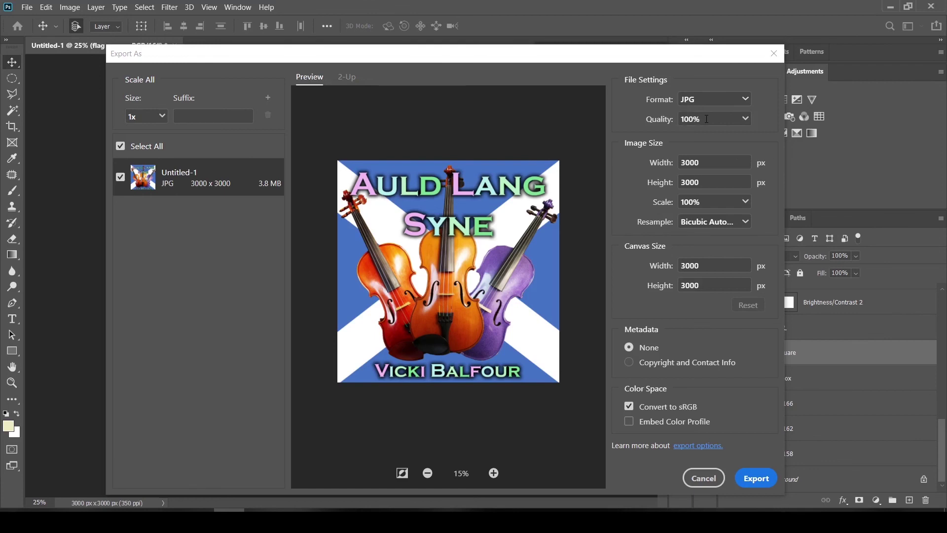
pyautogui.click(758, 478)
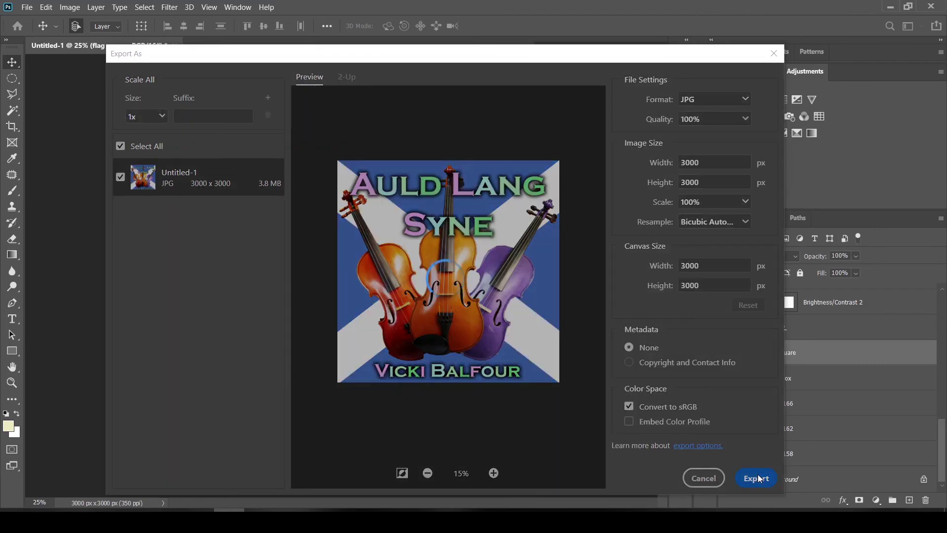
pyautogui.write('Auld Lang Syne v1.1')
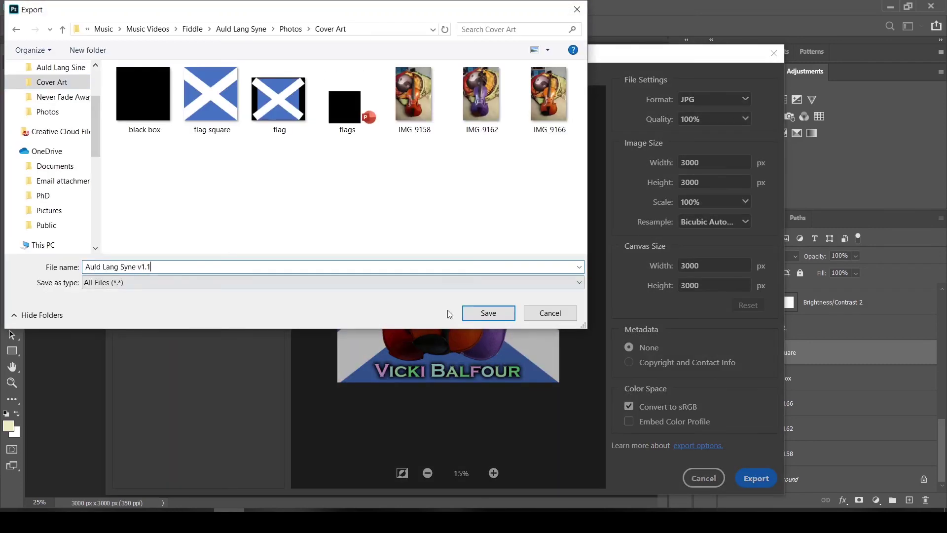
pyautogui.click(483, 308)
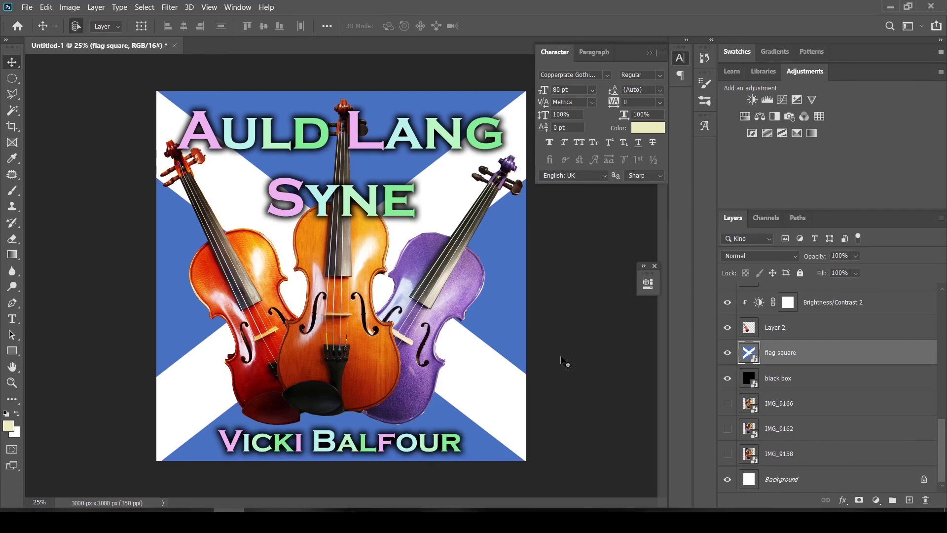
# Step: Save the document on this computer as Auld Lang Syne v1.1.psd, accepting the format options
pyautogui.click(26, 8)
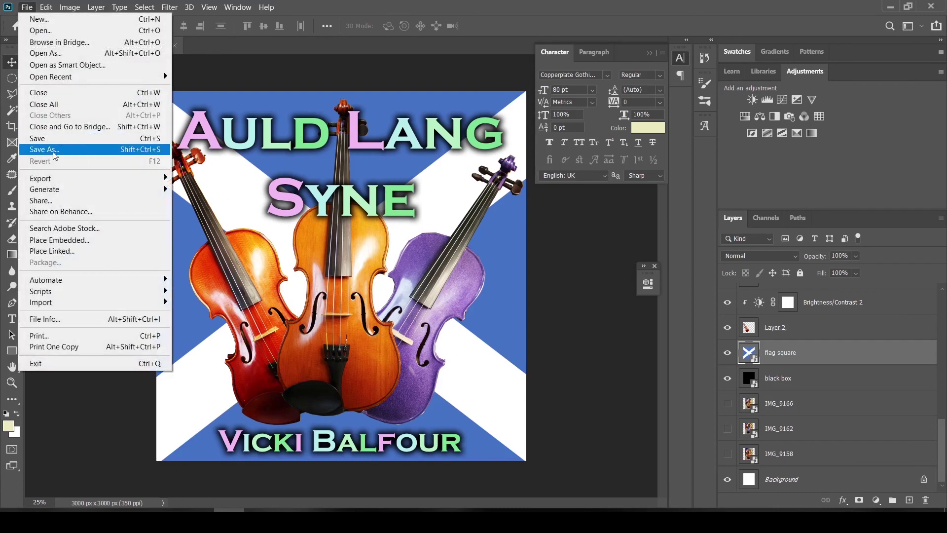
pyautogui.click(55, 156)
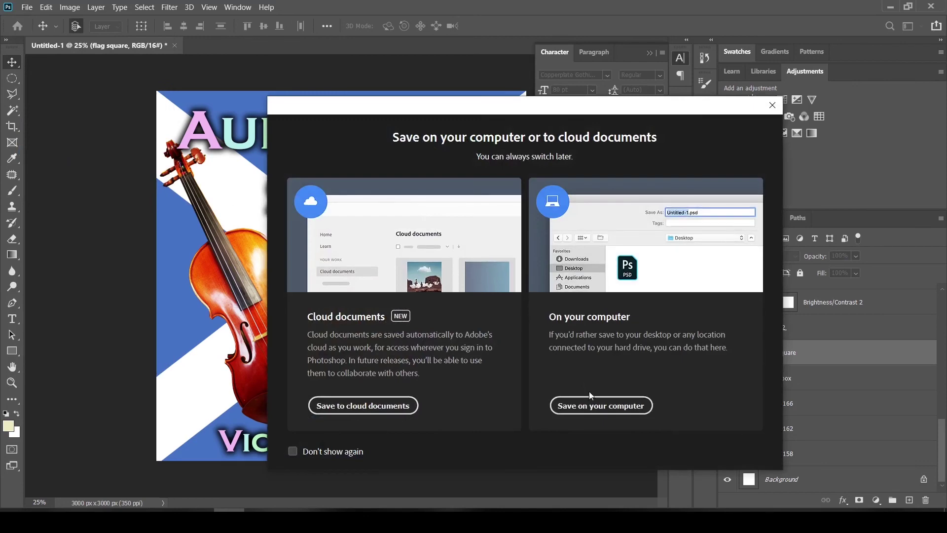
pyautogui.click(592, 406)
pyautogui.click(482, 385)
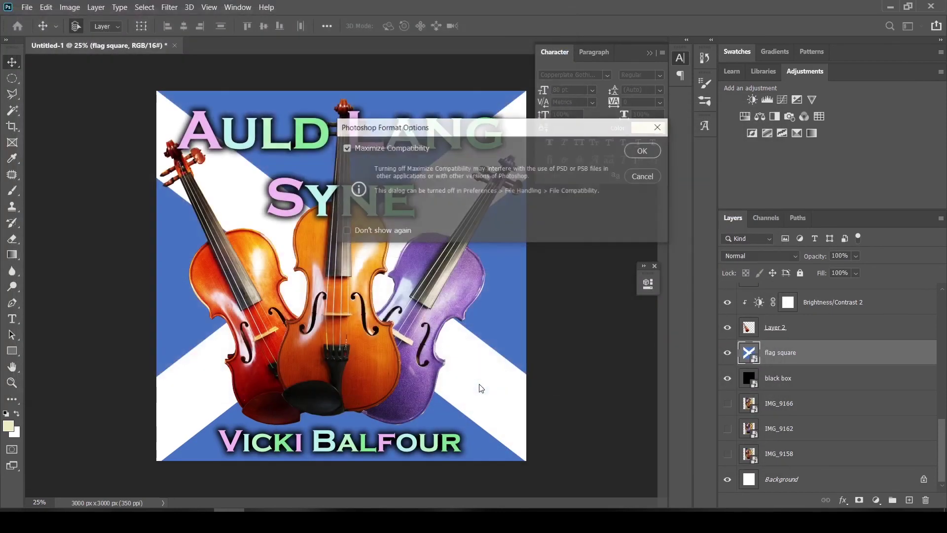
pyautogui.click(632, 156)
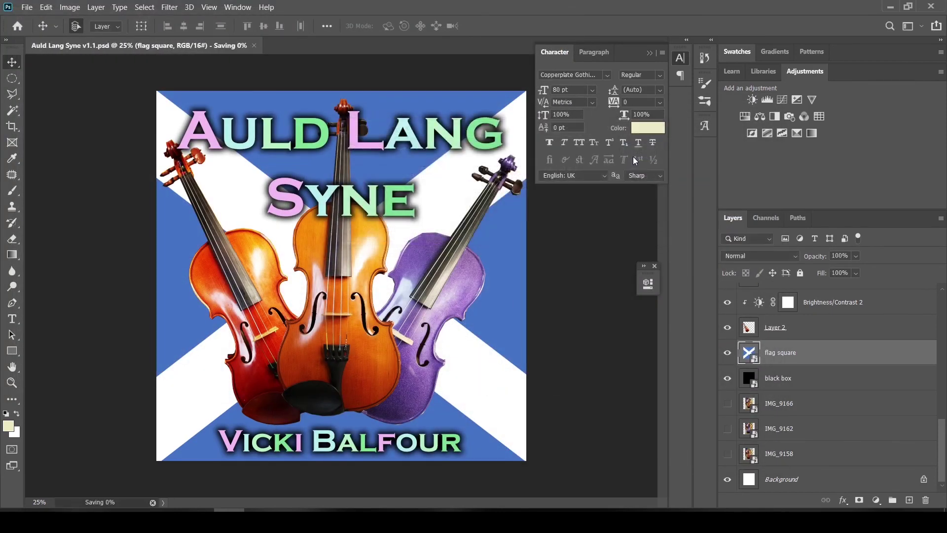